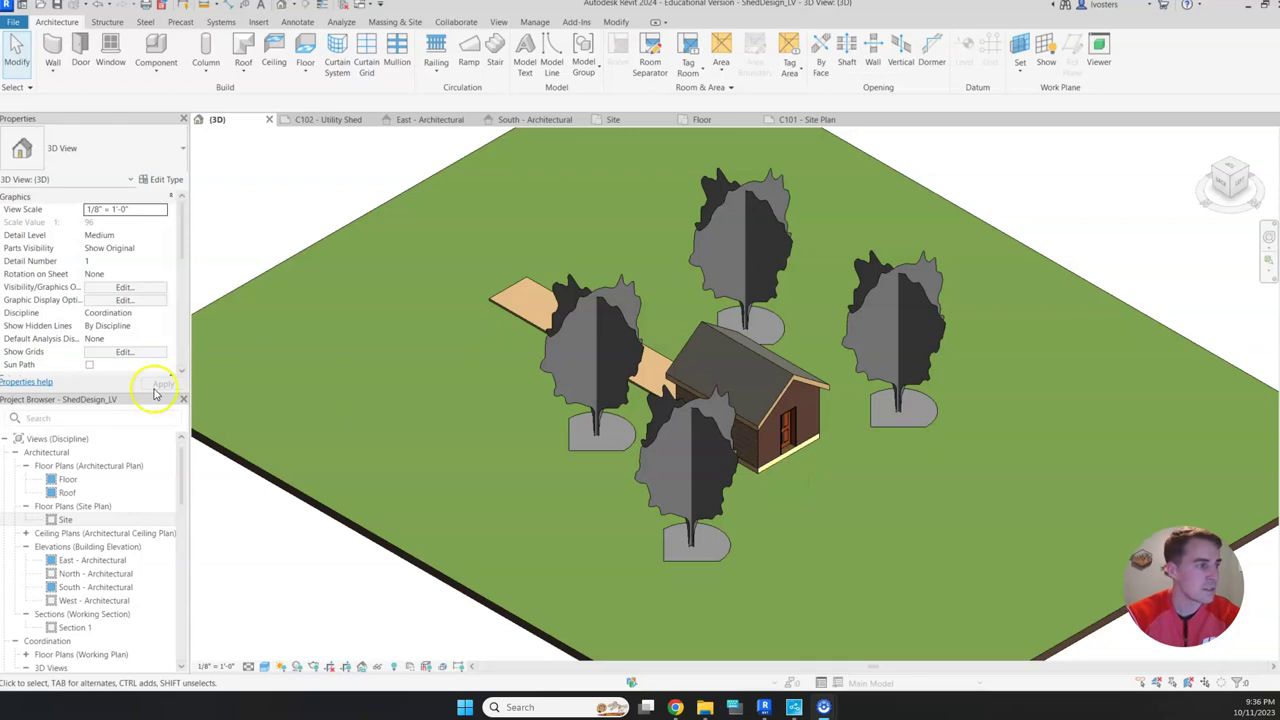
# - Open the Floor plan view and start the Component tool, with RPC Tree – Deciduous as the default type
pyautogui.doubleClick(102, 479)
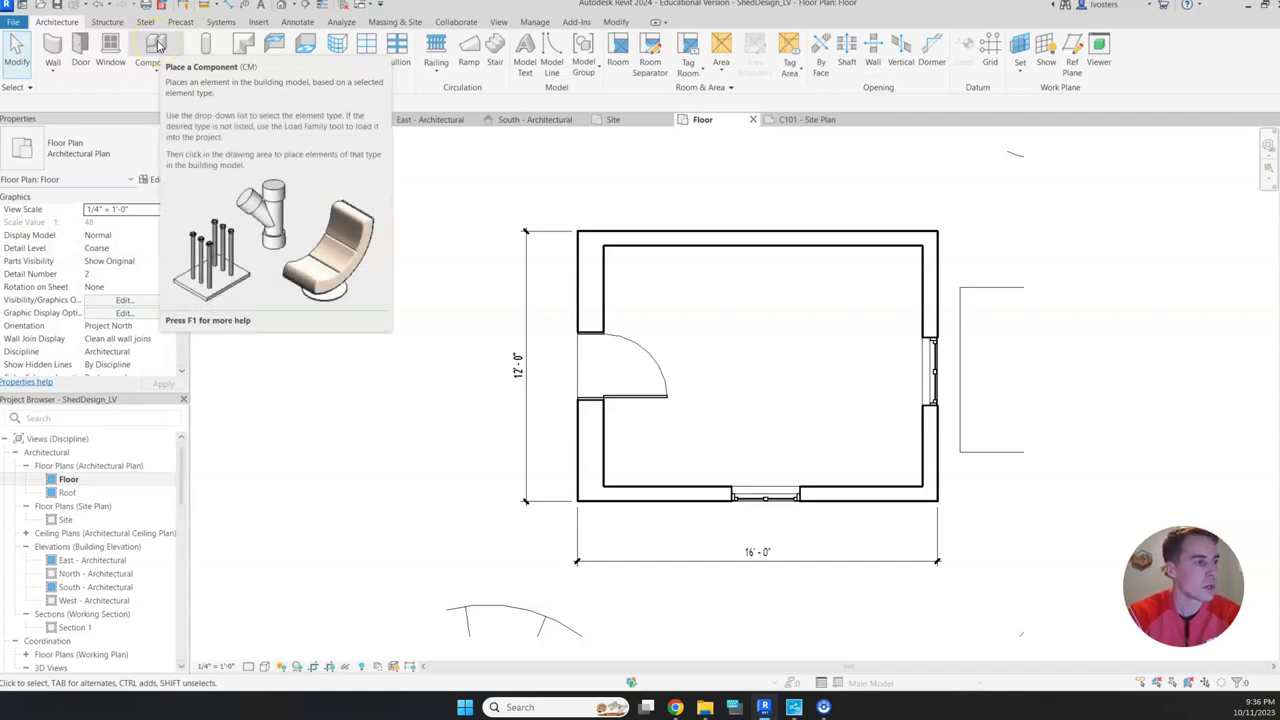
pyautogui.click(42, 21)
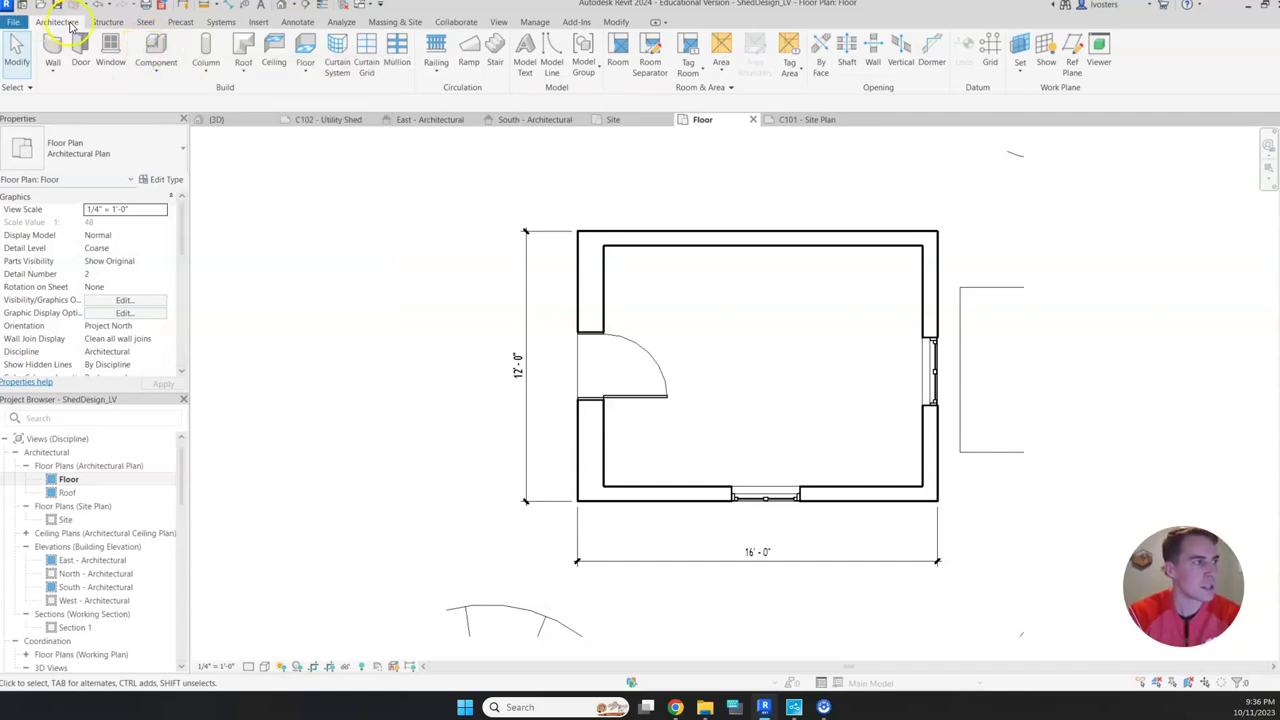
pyautogui.click(88, 484)
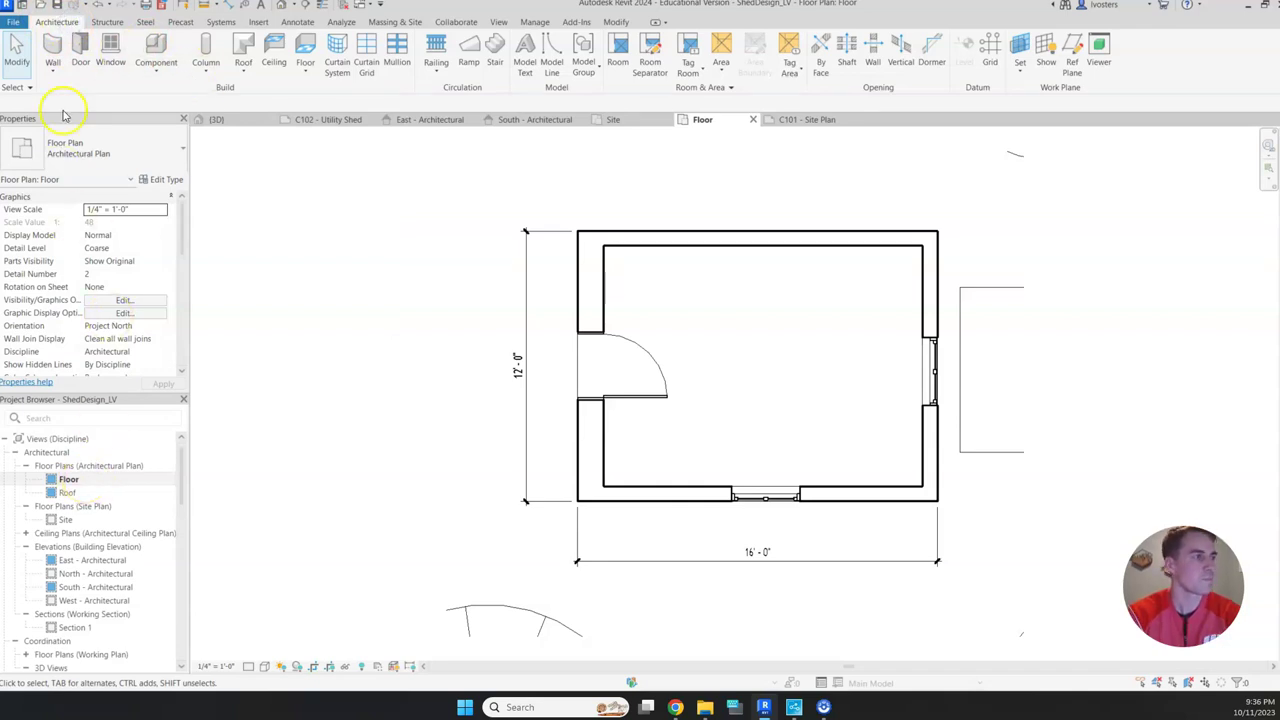
pyautogui.click(157, 50)
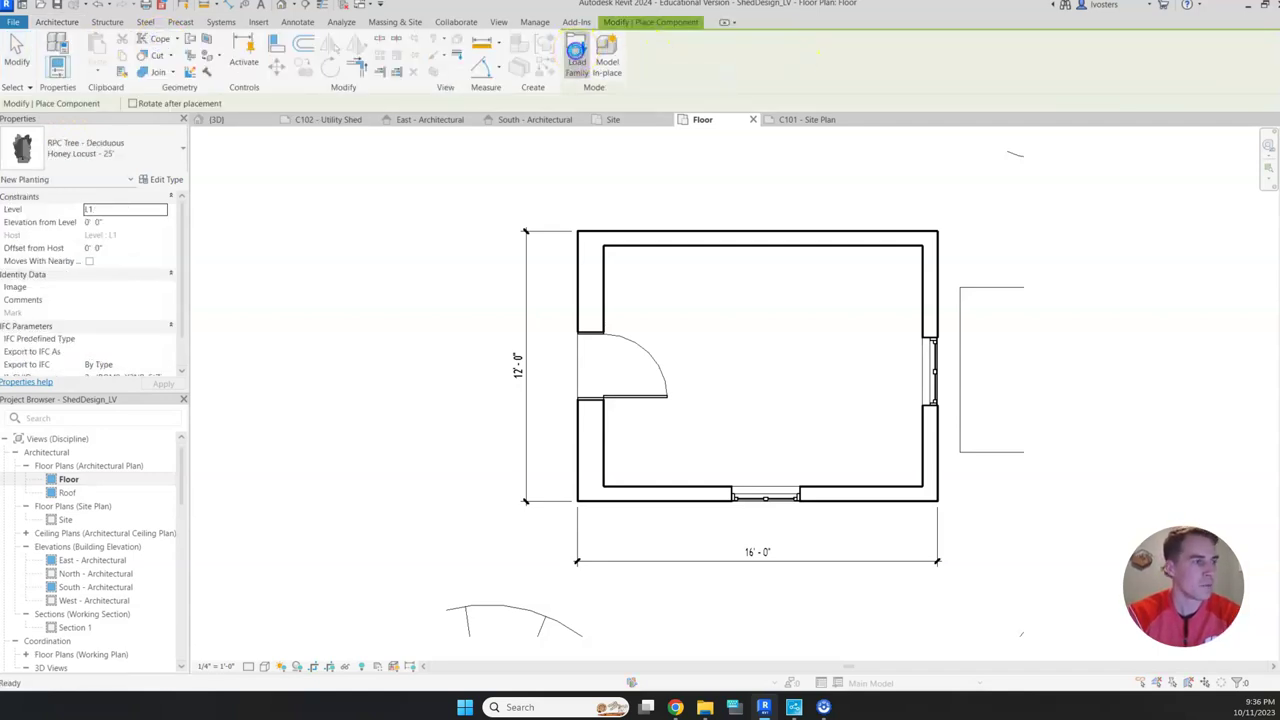
# - Open Load Family and navigate from Planting up to the US > Furniture > Seating folder
pyautogui.click(576, 55)
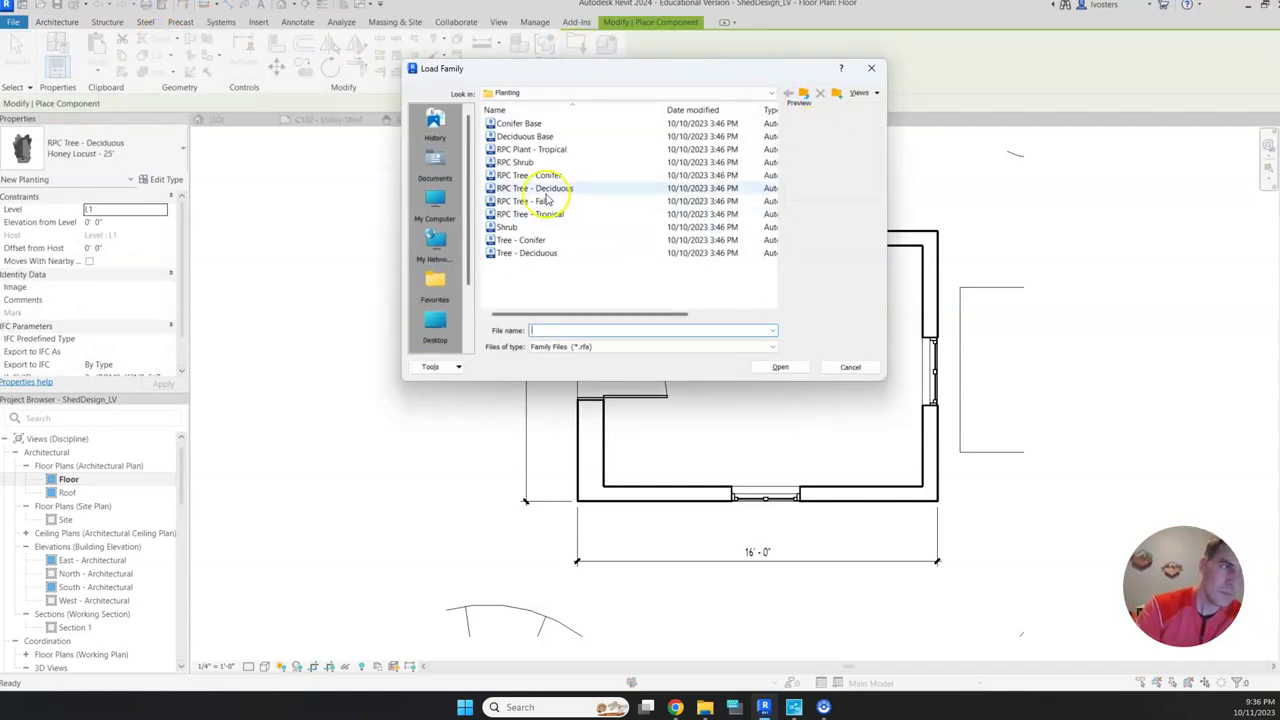
pyautogui.click(838, 53)
pyautogui.click(803, 92)
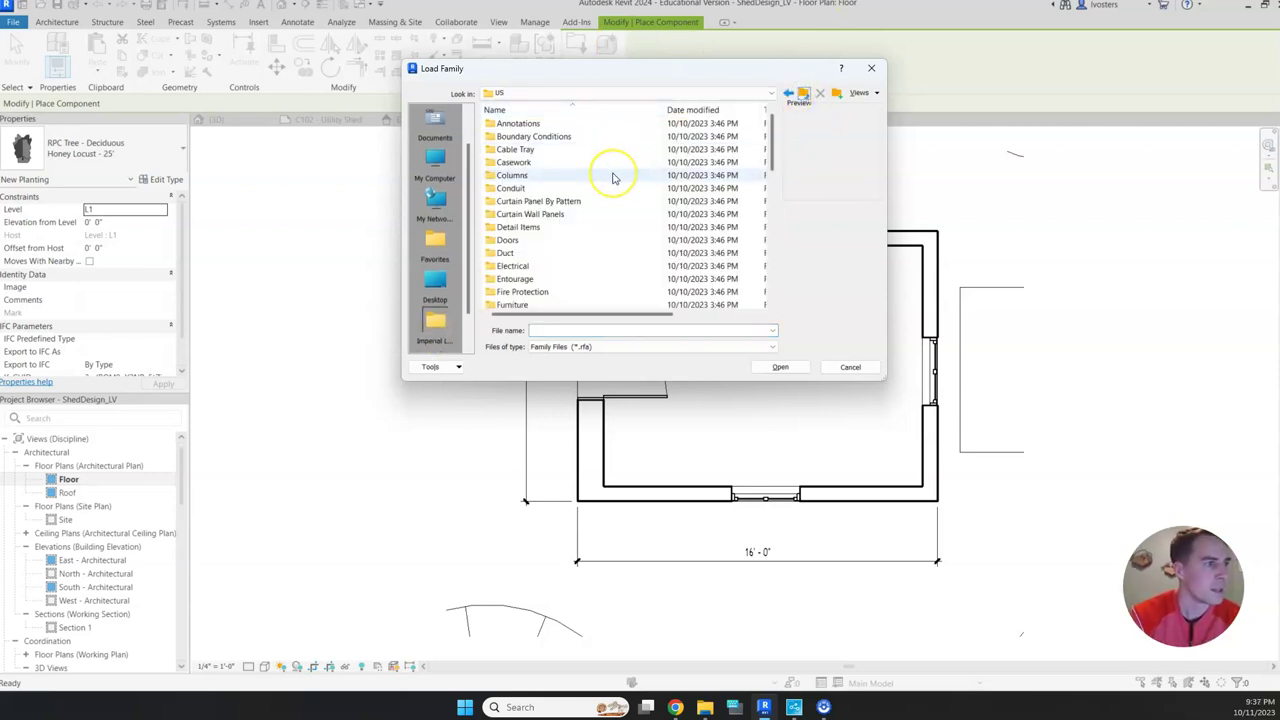
pyautogui.scroll(-4, 611, 177)
pyautogui.scroll(4, 611, 177)
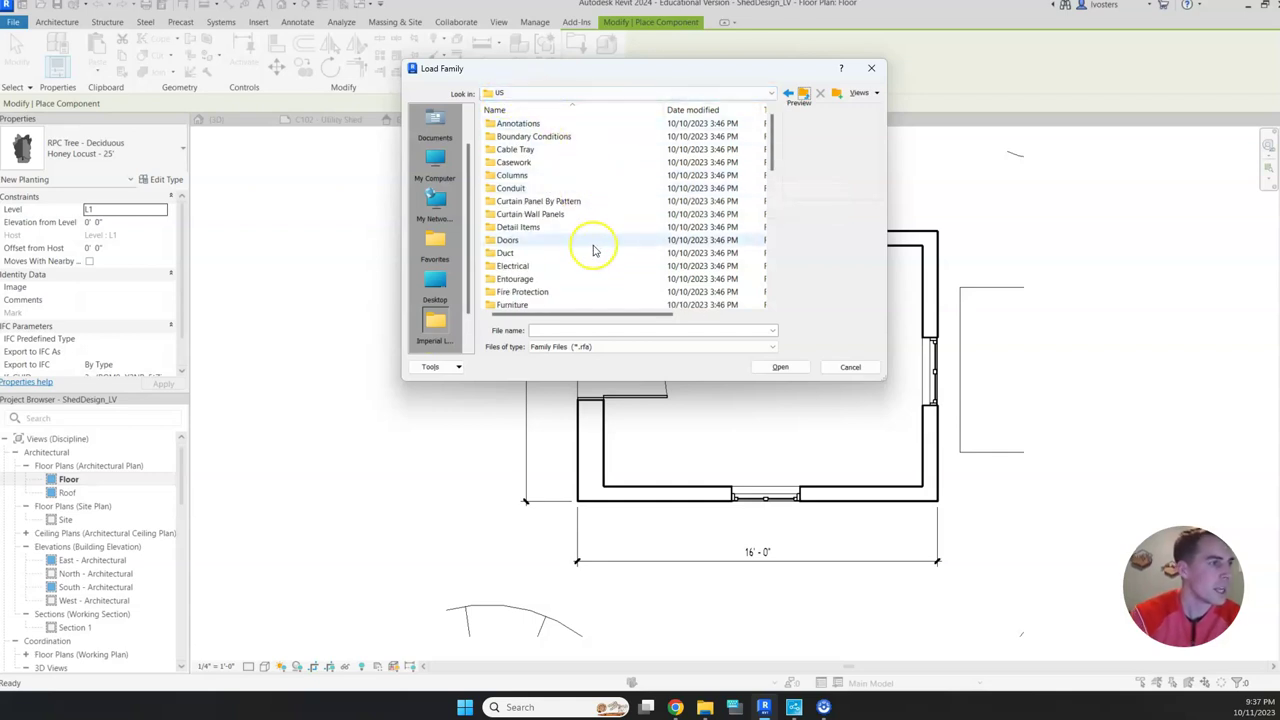
pyautogui.scroll(-4, 594, 250)
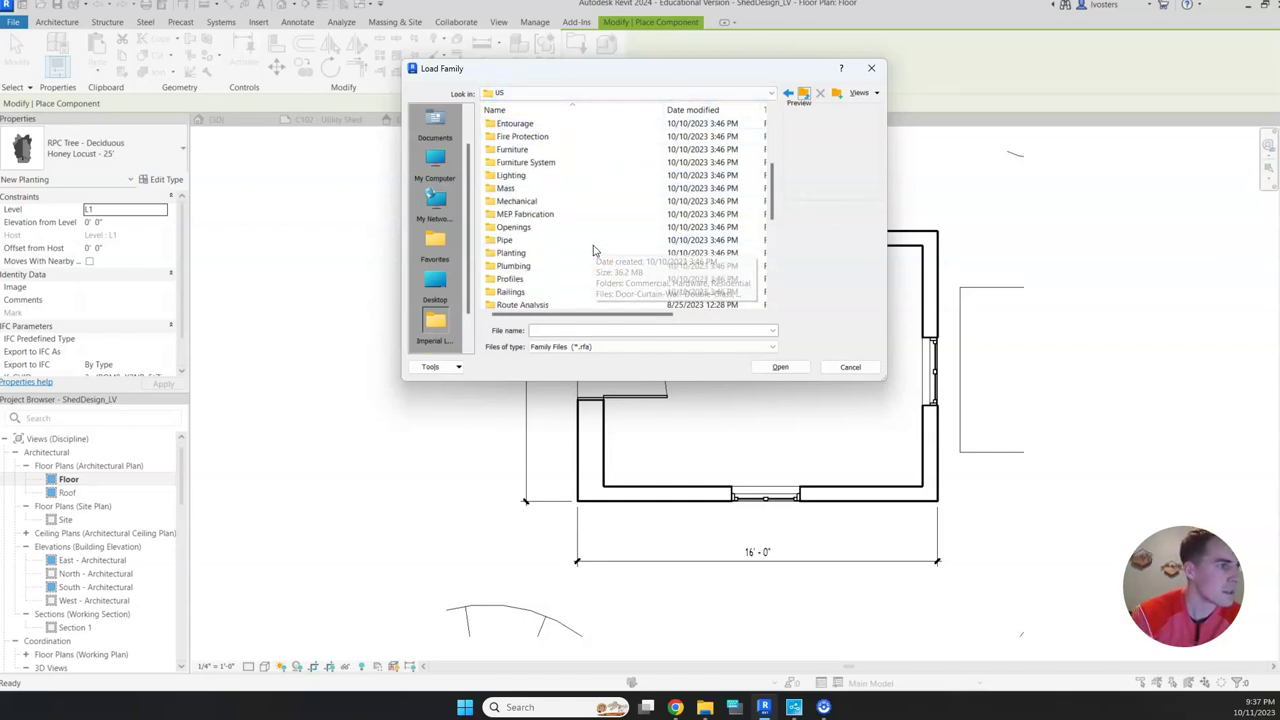
pyautogui.click(565, 153)
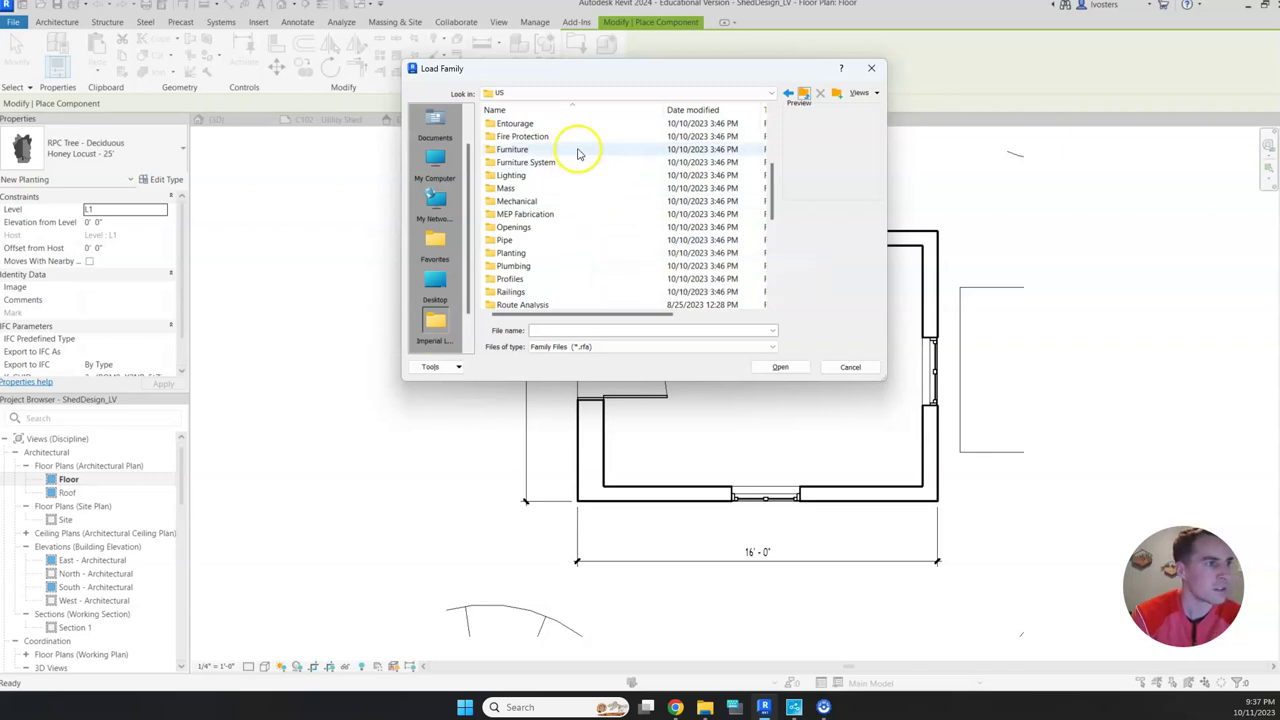
pyautogui.doubleClick(577, 153)
pyautogui.click(586, 128)
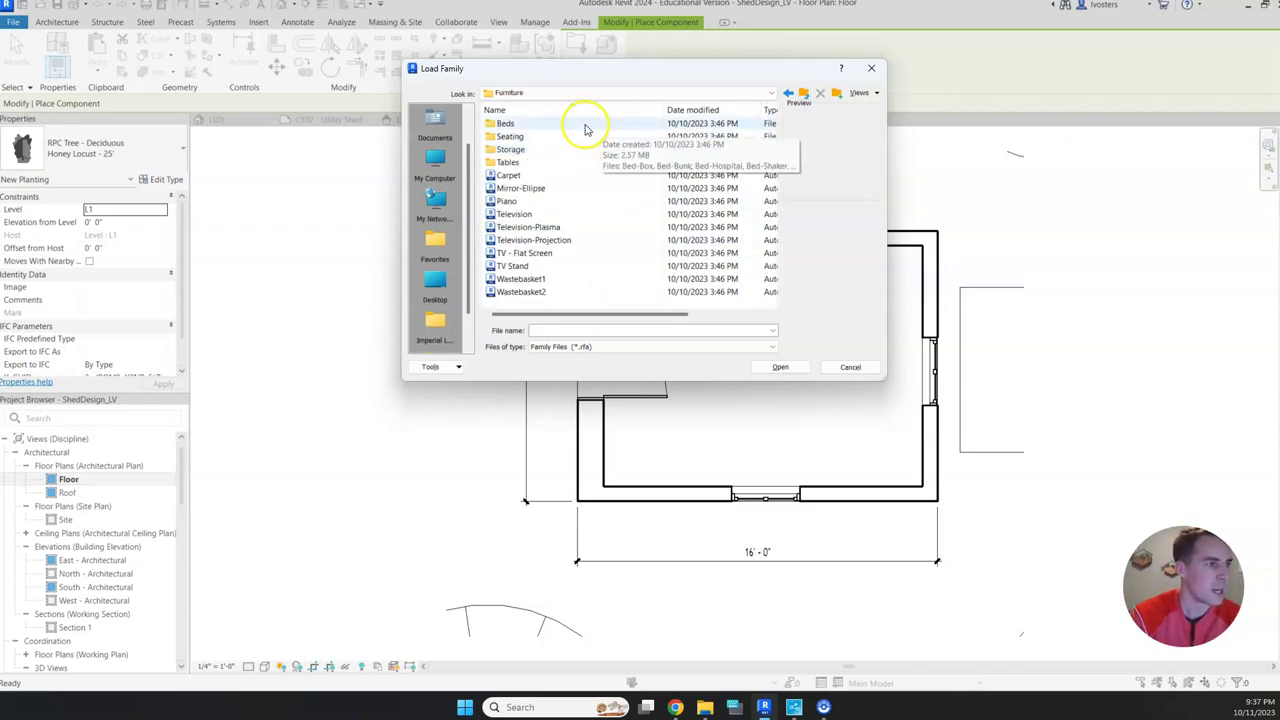
pyautogui.doubleClick(580, 137)
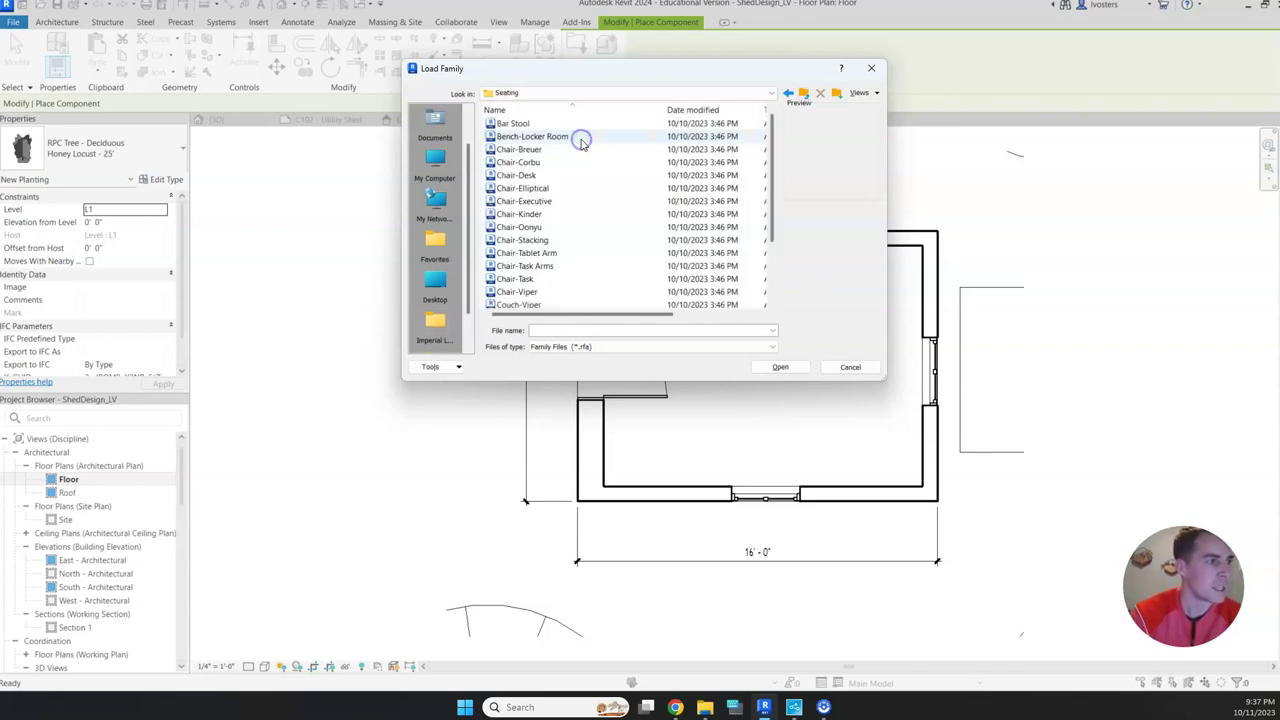
# - Preview the seating families, from Chair-Stacking through Chair-Viper to Chair-Corbu
pyautogui.click(581, 240)
pyautogui.press('Down')
pyautogui.press('Down')
pyautogui.press('Down')
pyautogui.press('Down')
pyautogui.press('Down')
pyautogui.press('Down')
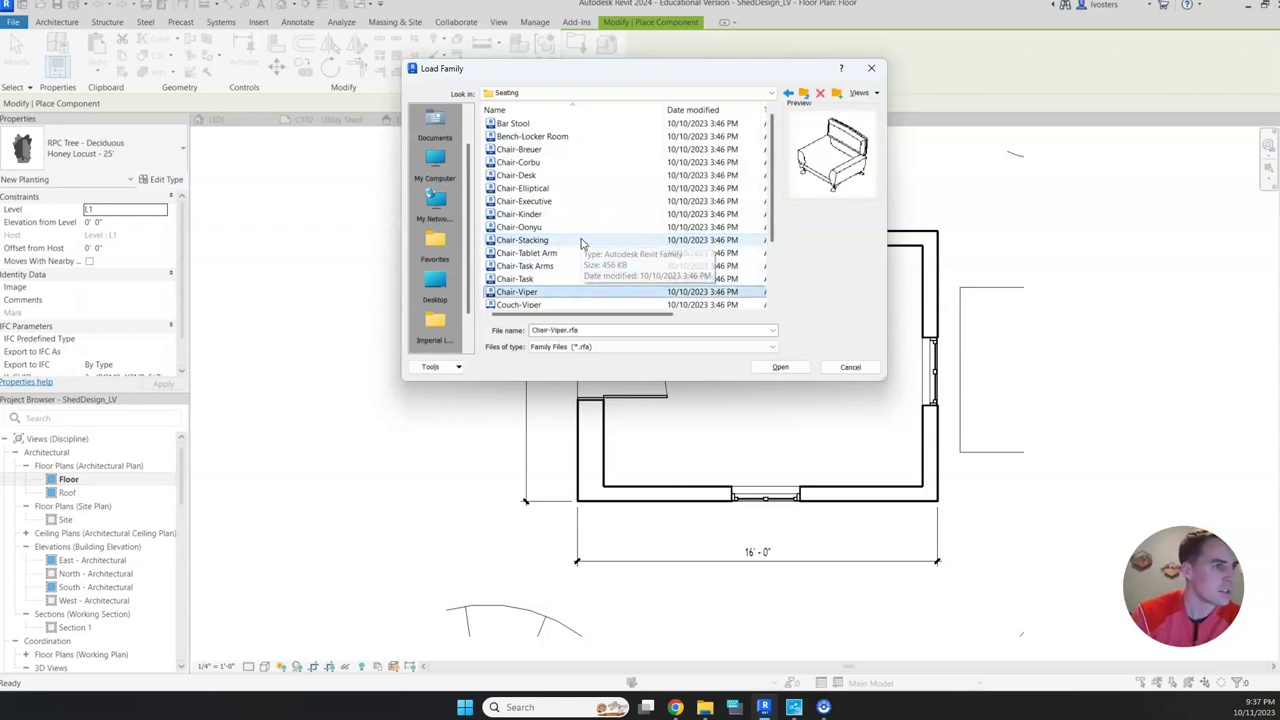
pyautogui.press('Down')
pyautogui.press('Up')
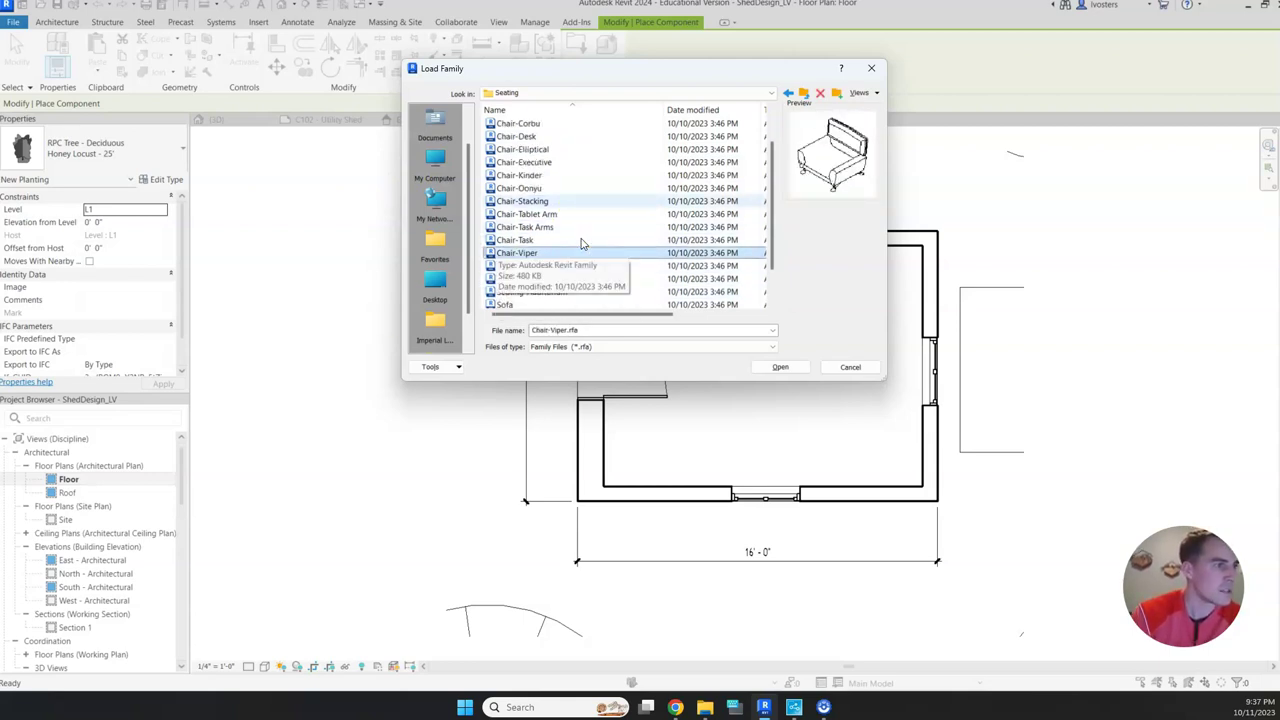
pyautogui.press('Down')
pyautogui.press('Down')
pyautogui.press('Down')
pyautogui.press('Down')
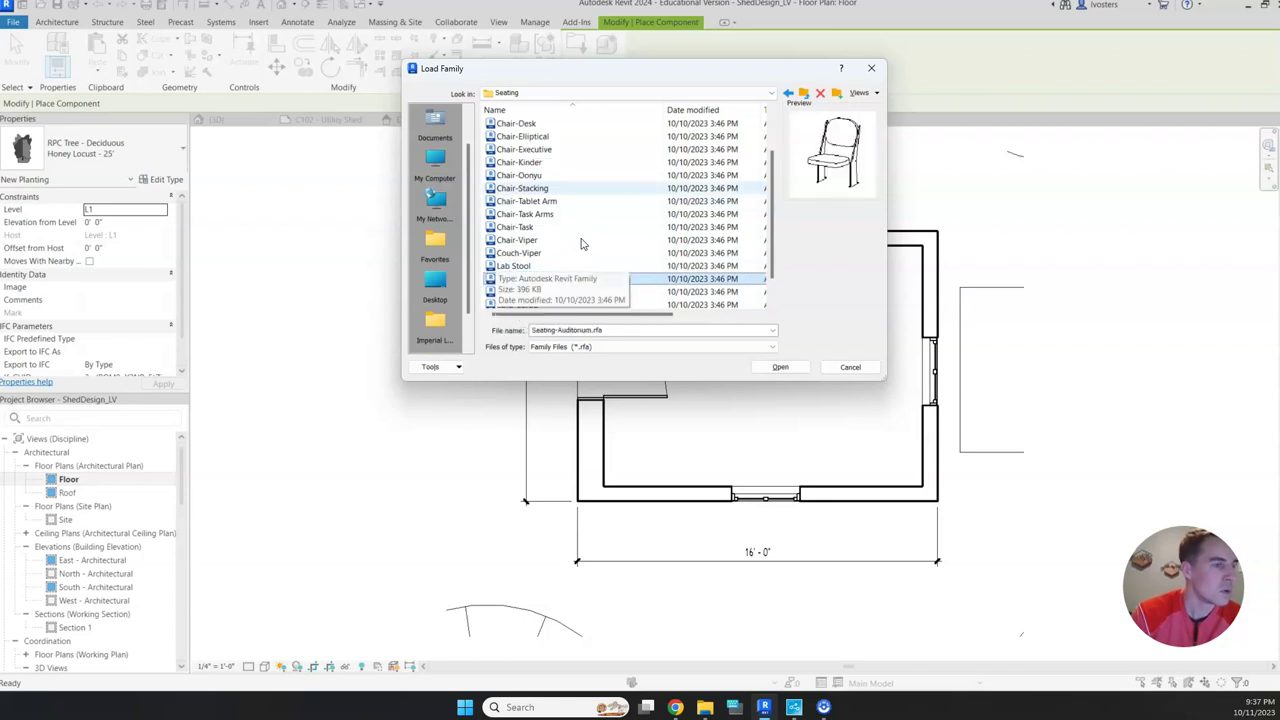
pyautogui.press('Up')
pyautogui.press('Up')
pyautogui.press('Up')
pyautogui.press('Up')
pyautogui.press('Up')
pyautogui.press('Up')
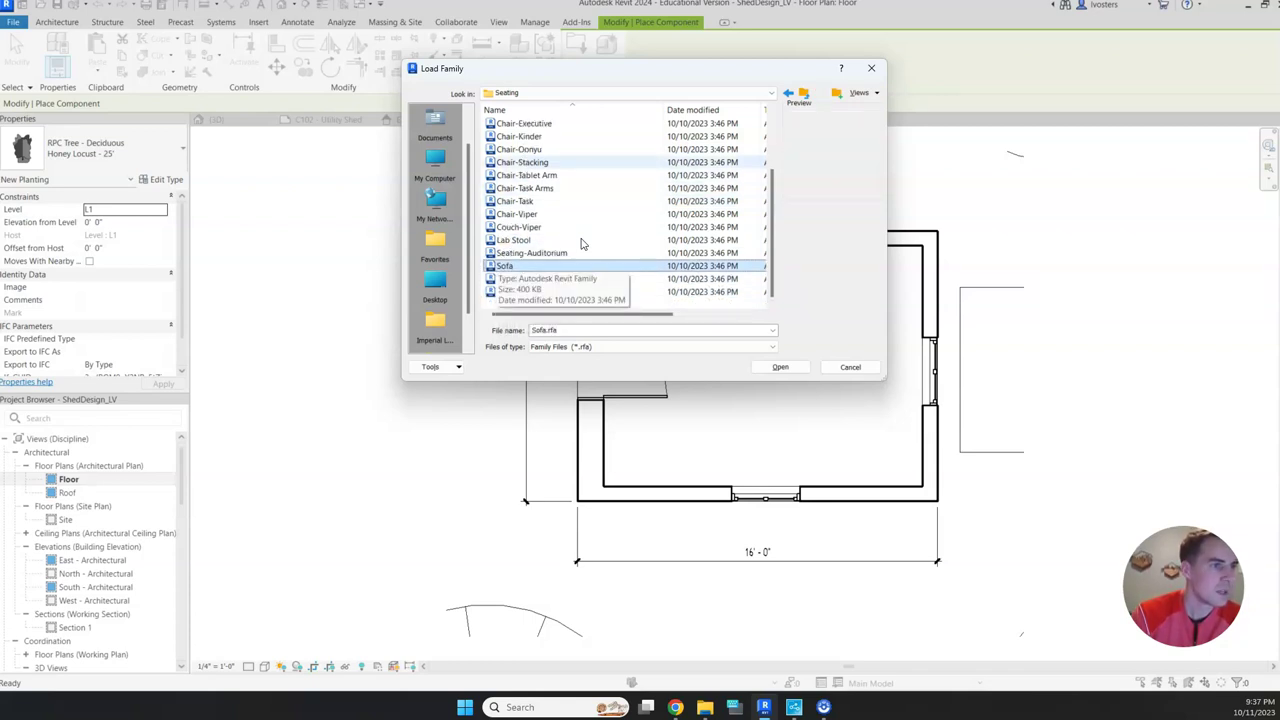
pyautogui.press('Up')
pyautogui.press('Up')
pyautogui.press('Up')
pyautogui.press('Up')
pyautogui.press('Up')
pyautogui.press('Up')
pyautogui.press('Up')
pyautogui.press('Up')
pyautogui.press('Up')
pyautogui.press('Up')
pyautogui.press('Up')
pyautogui.press('Up')
pyautogui.press('Up')
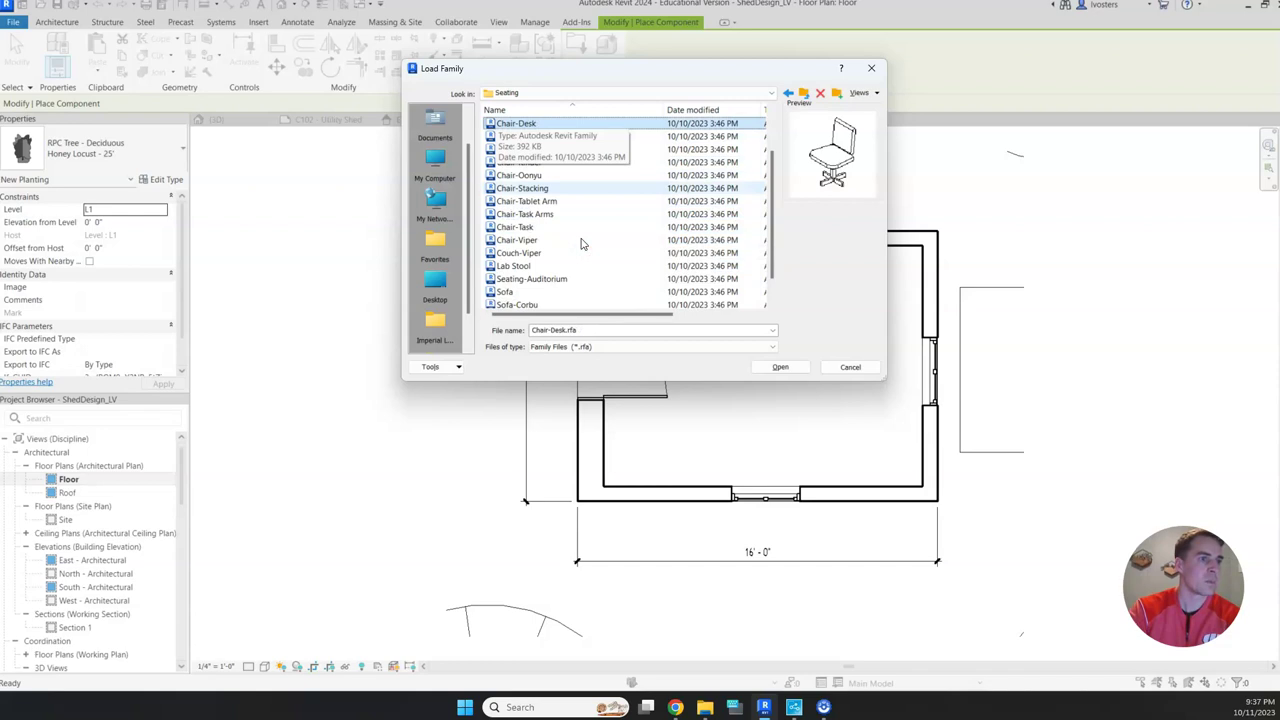
pyautogui.press('Down')
pyautogui.press('Down')
pyautogui.press('Down')
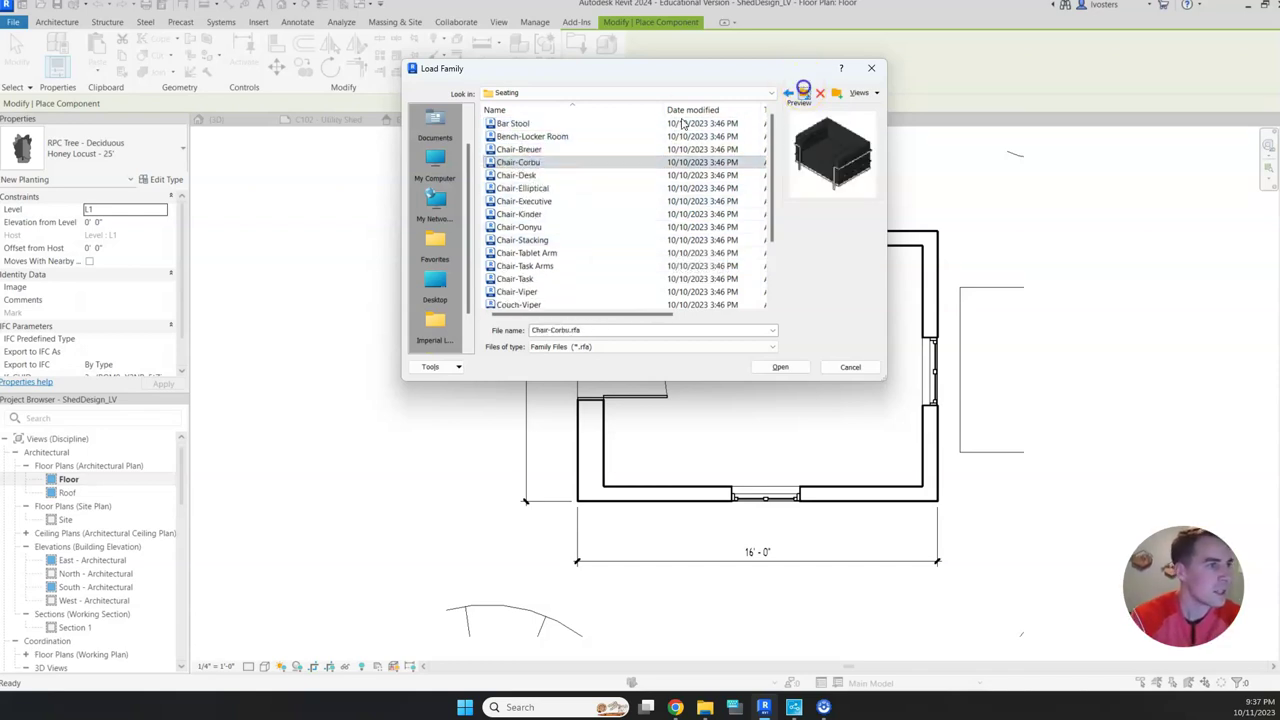
# - Open the Tables folder and preview table families from Desk to Table-Trio End
pyautogui.click(803, 91)
pyautogui.doubleClick(555, 163)
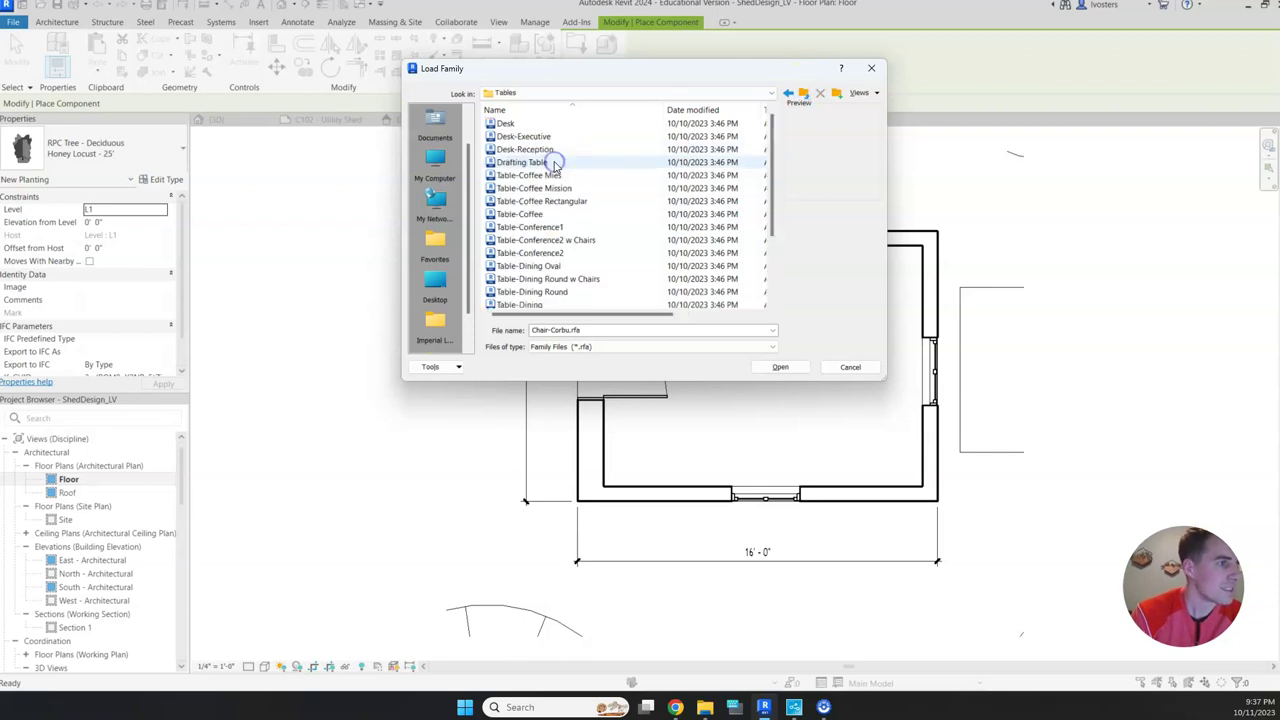
pyautogui.click(590, 123)
pyautogui.press('Down')
pyautogui.press('Down')
pyautogui.press('Down')
pyautogui.press('Down')
pyautogui.press('Down')
pyautogui.press('Down')
pyautogui.press('Down')
pyautogui.press('Down')
pyautogui.press('Down')
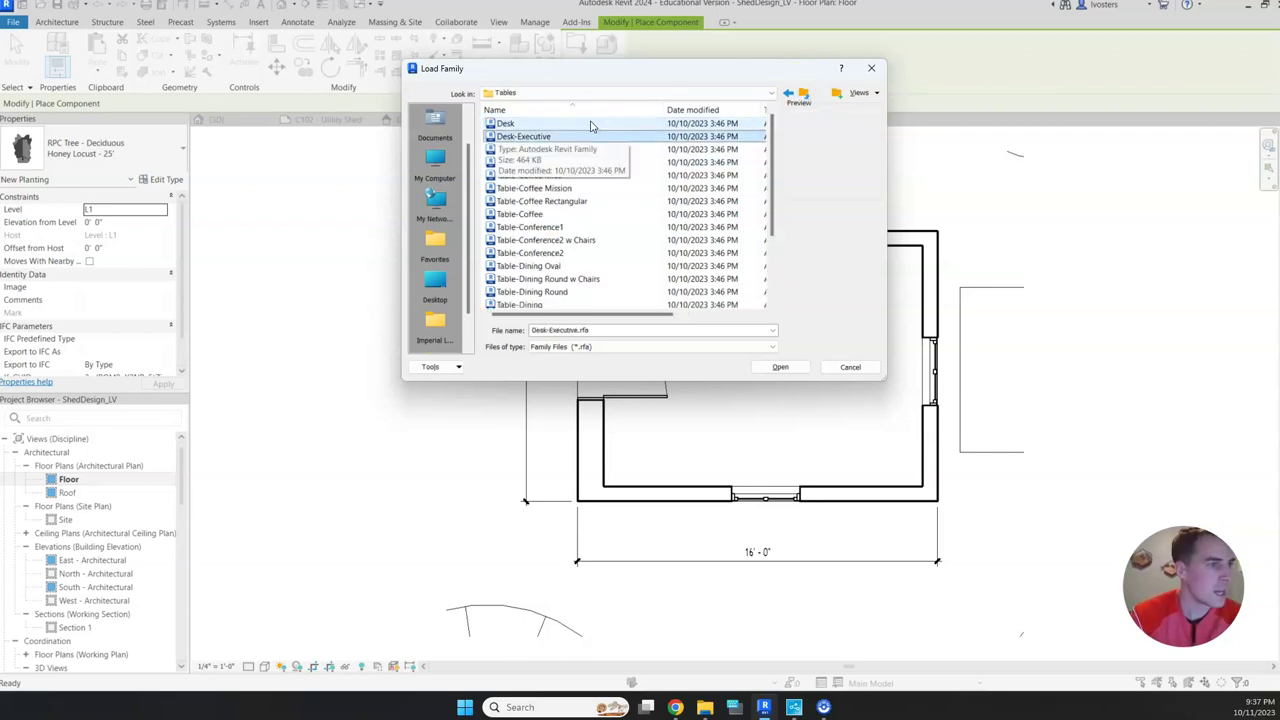
pyautogui.press('Down')
pyautogui.press('Down')
pyautogui.press('Down')
pyautogui.press('Down')
pyautogui.press('Down')
pyautogui.press('Down')
pyautogui.press('Down')
pyautogui.press('Down')
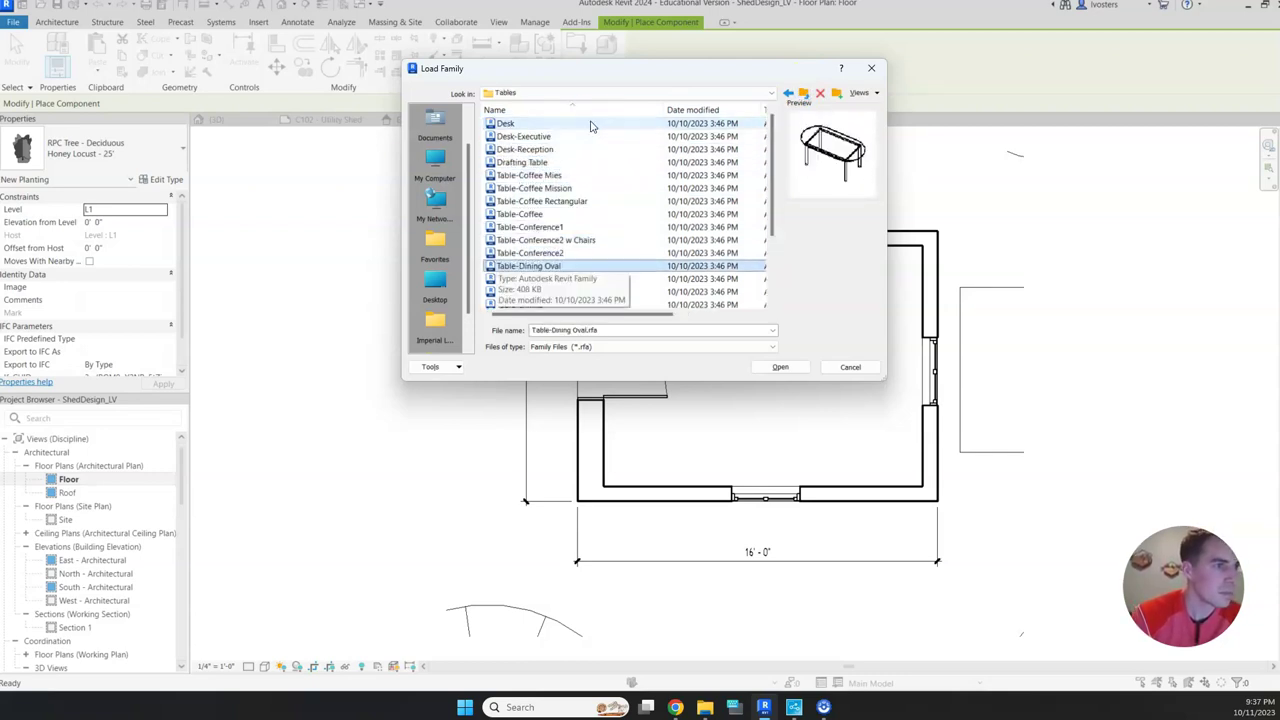
pyautogui.press('Down')
pyautogui.press('Down')
pyautogui.press('Down')
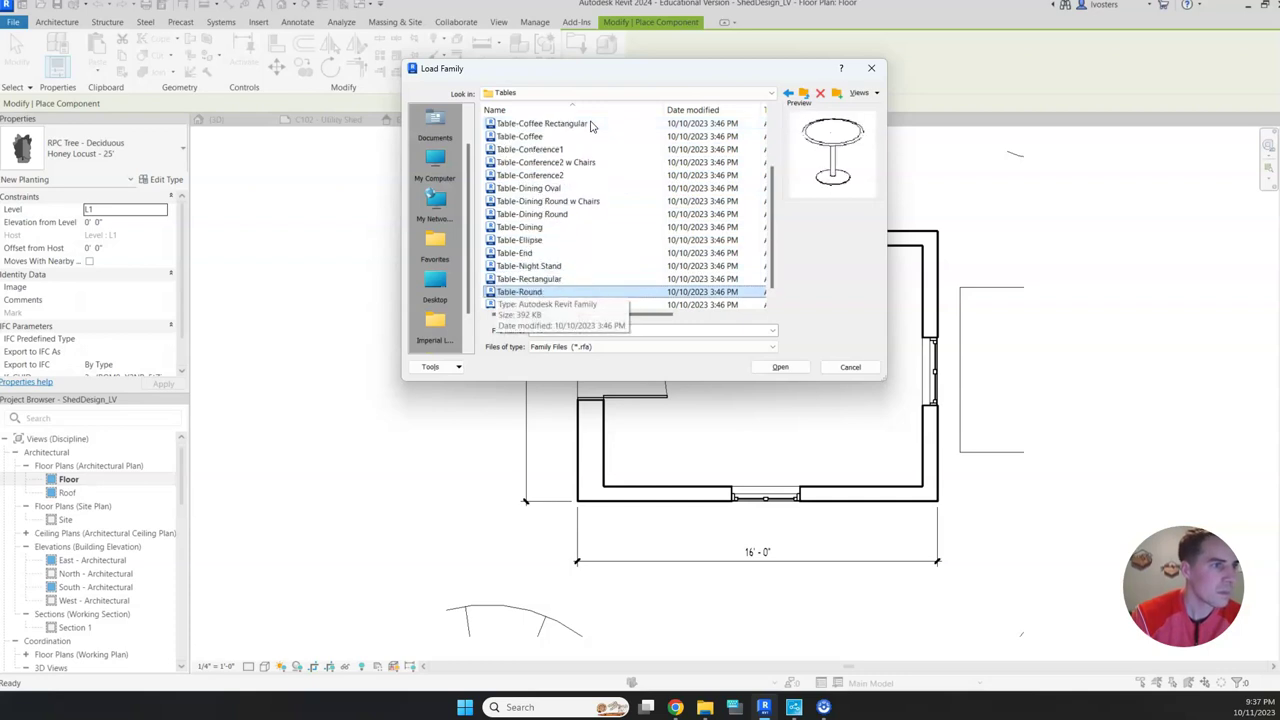
pyautogui.click(852, 364)
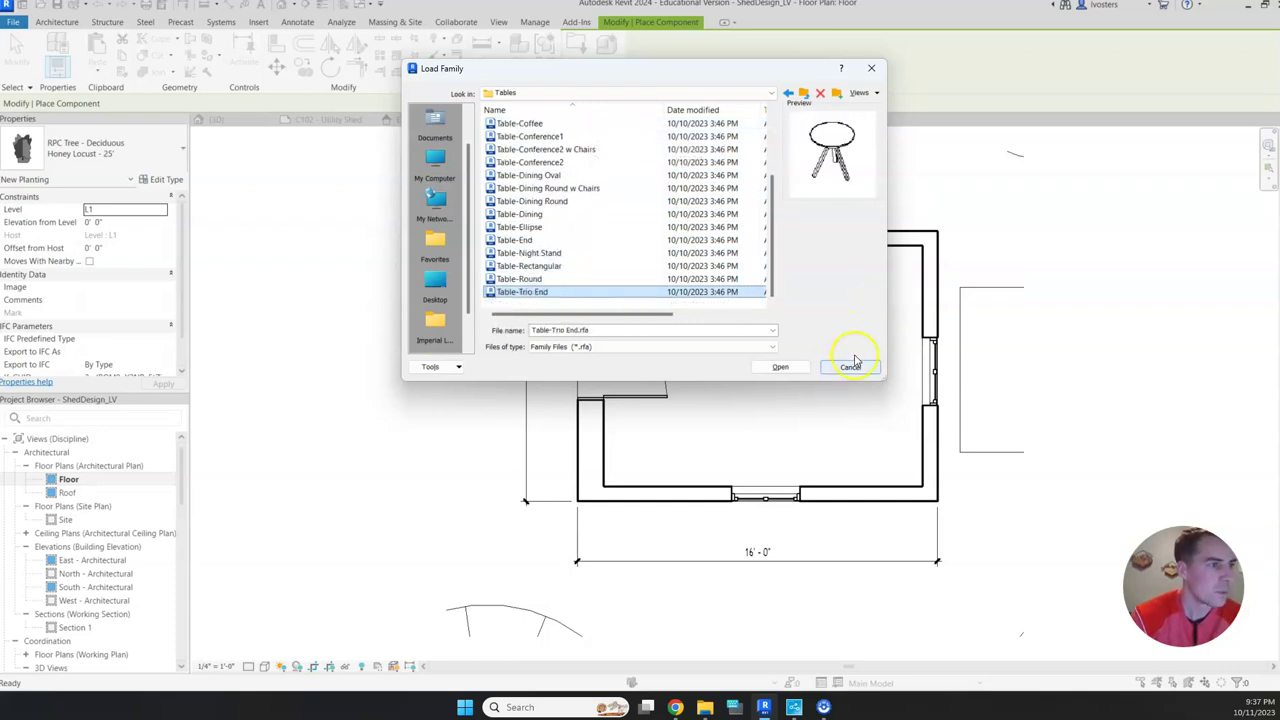
# - Open Storage, sort by name, and preview families from Cabinet File-Flat to Entertainment Center
pyautogui.click(805, 93)
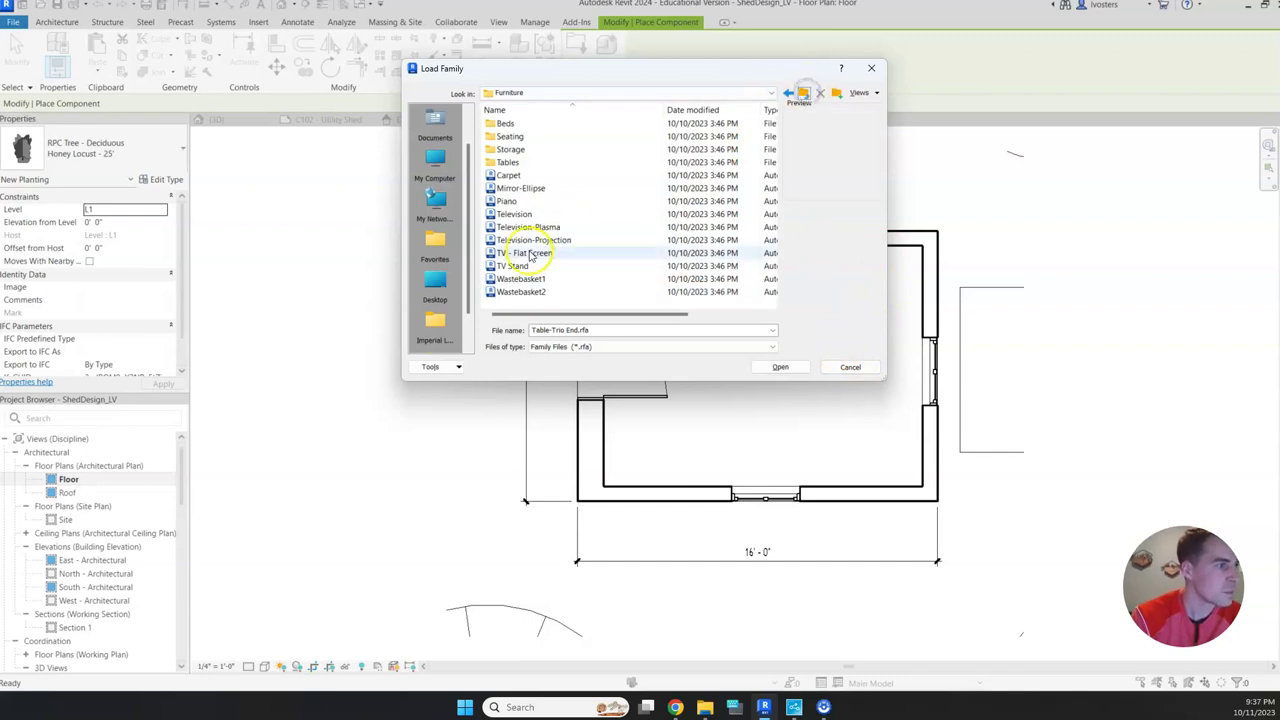
pyautogui.doubleClick(577, 149)
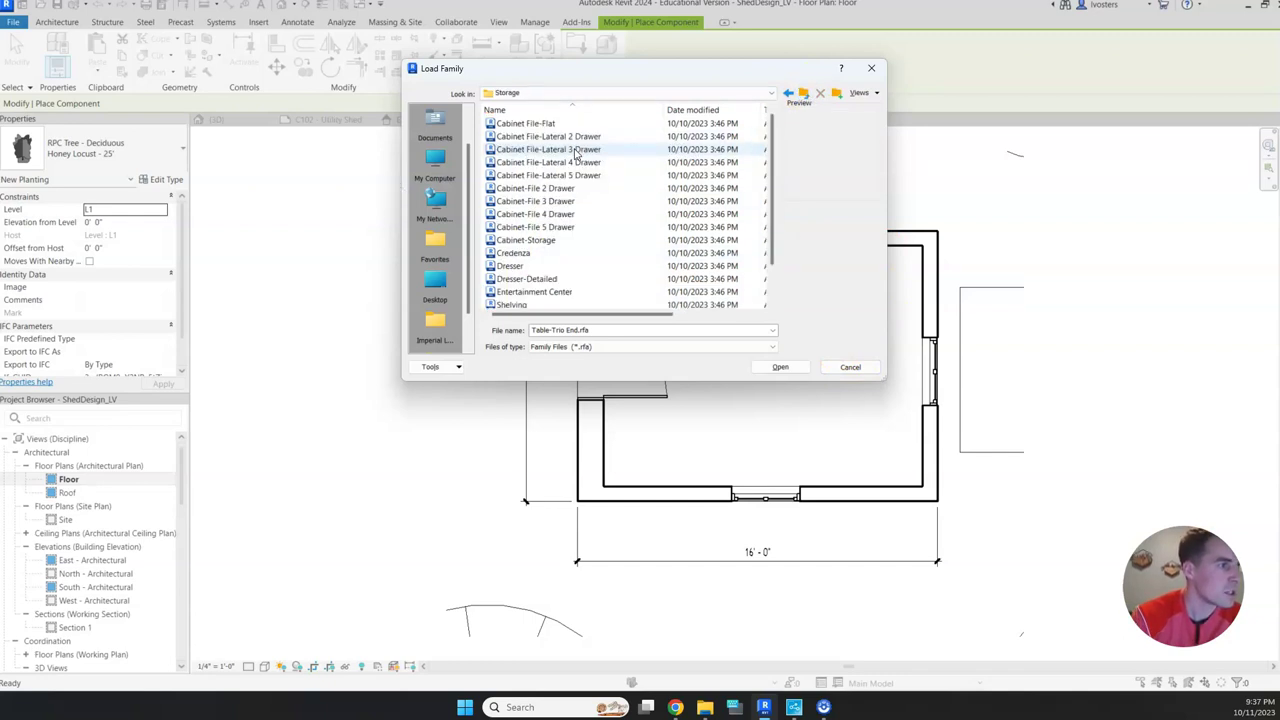
pyautogui.click(585, 108)
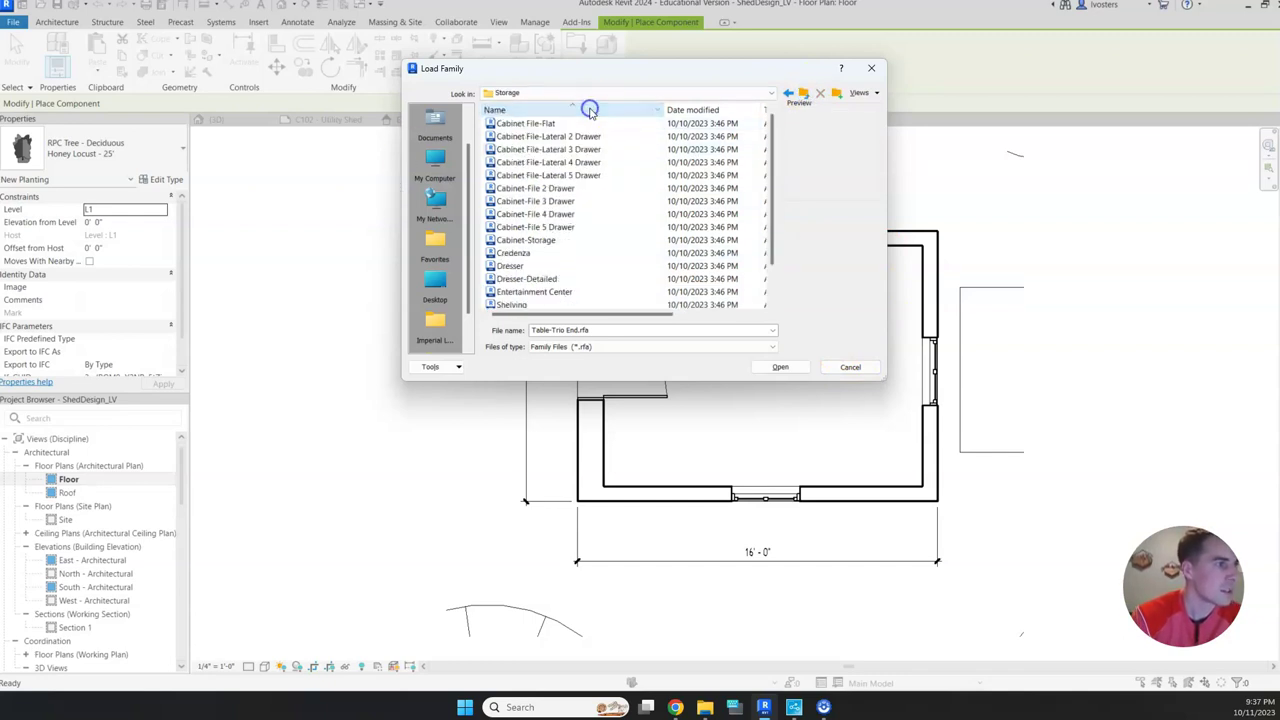
pyautogui.click(578, 124)
pyautogui.press('Down')
pyautogui.press('Down')
pyautogui.press('Down')
pyautogui.press('Down')
pyautogui.press('Down')
pyautogui.press('Down')
pyautogui.press('Down')
pyautogui.press('Down')
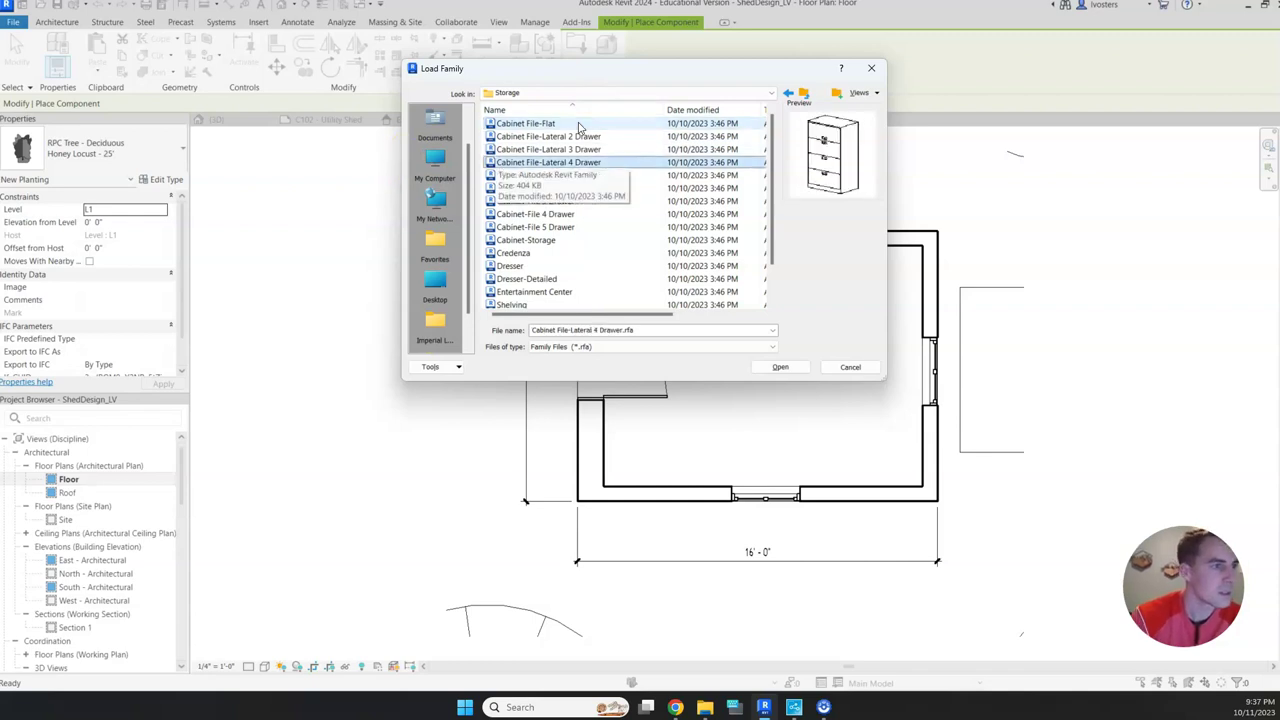
pyautogui.press('Down')
pyautogui.press('Down')
pyautogui.press('Down')
pyautogui.press('Down')
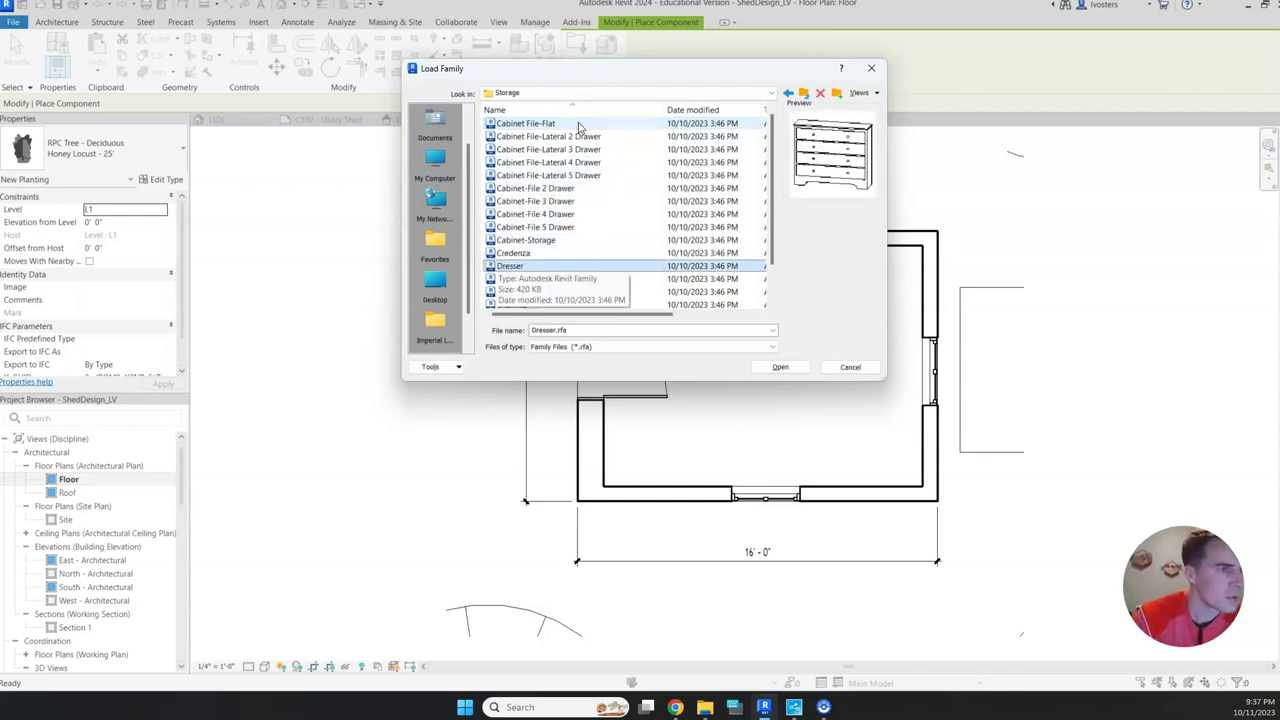
pyautogui.press('Up')
pyautogui.press('Up')
pyautogui.press('Down')
pyautogui.press('Down')
pyautogui.press('Down')
pyautogui.press('Down')
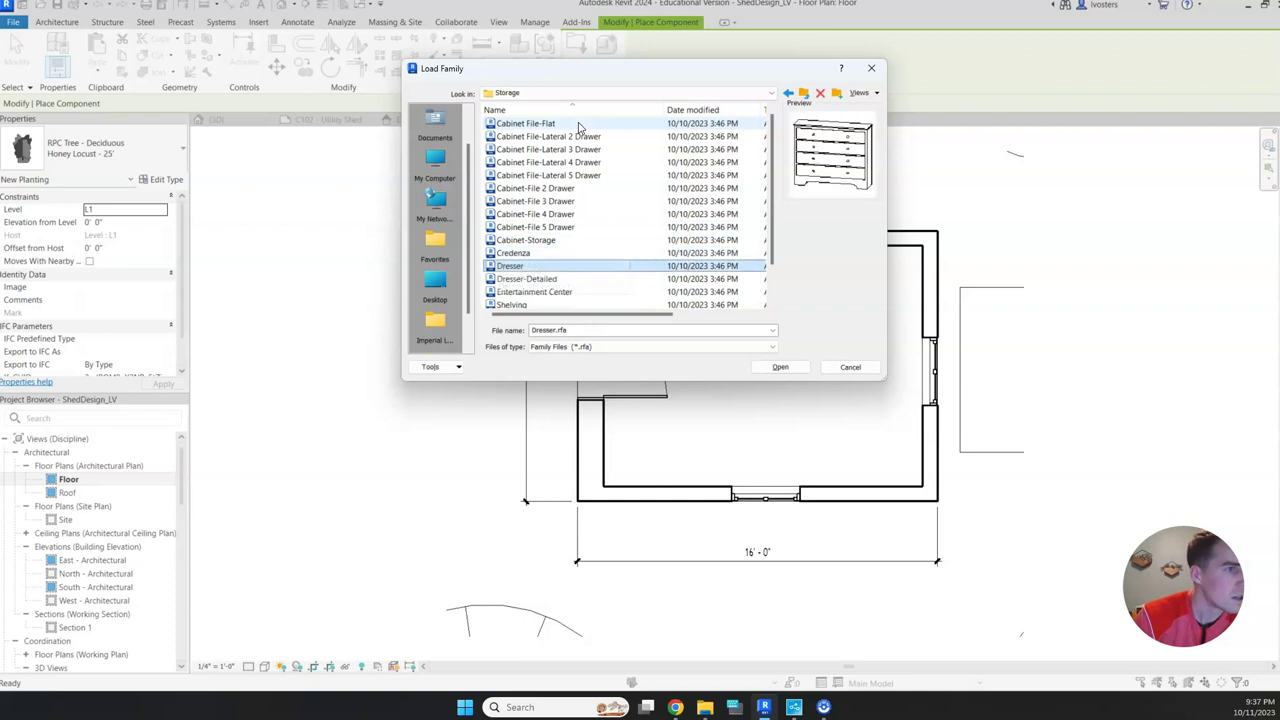
pyautogui.press('Down')
pyautogui.press('Down')
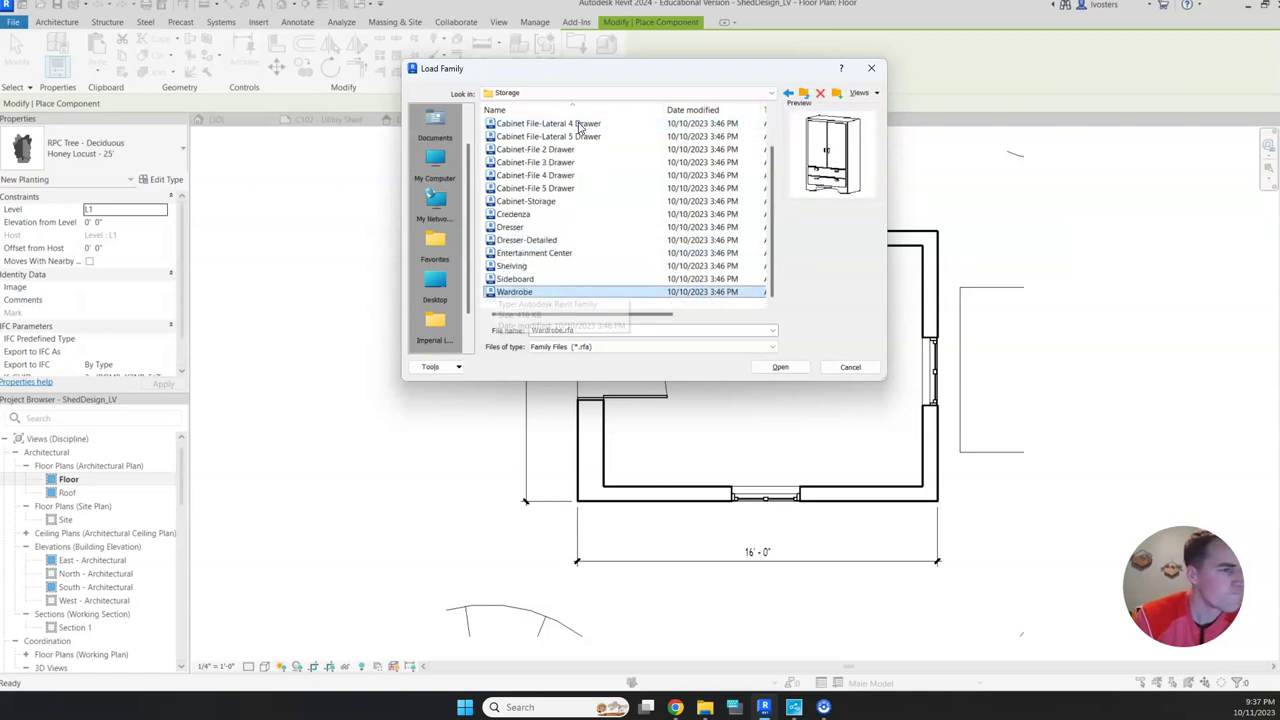
pyautogui.press('Up')
pyautogui.press('Up')
pyautogui.press('Up')
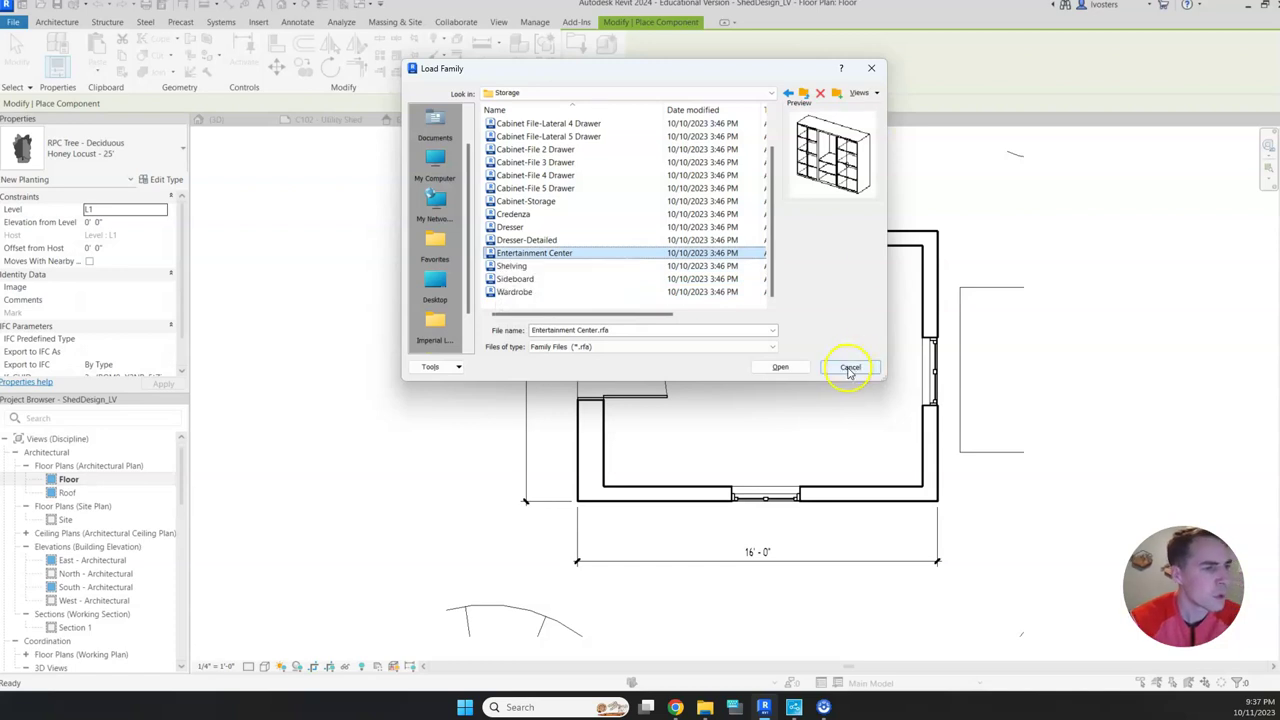
# - Close the library without loading, then reopen Load Family at the US category folders
pyautogui.click(849, 368)
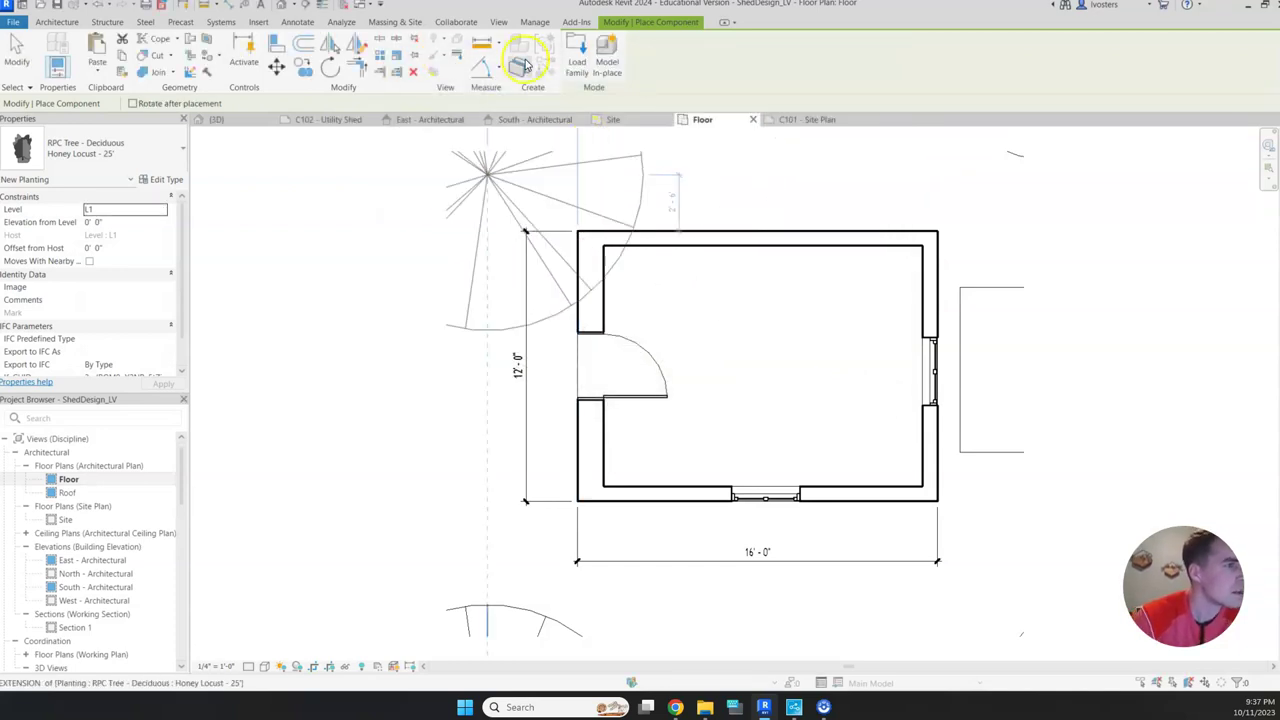
pyautogui.click(577, 55)
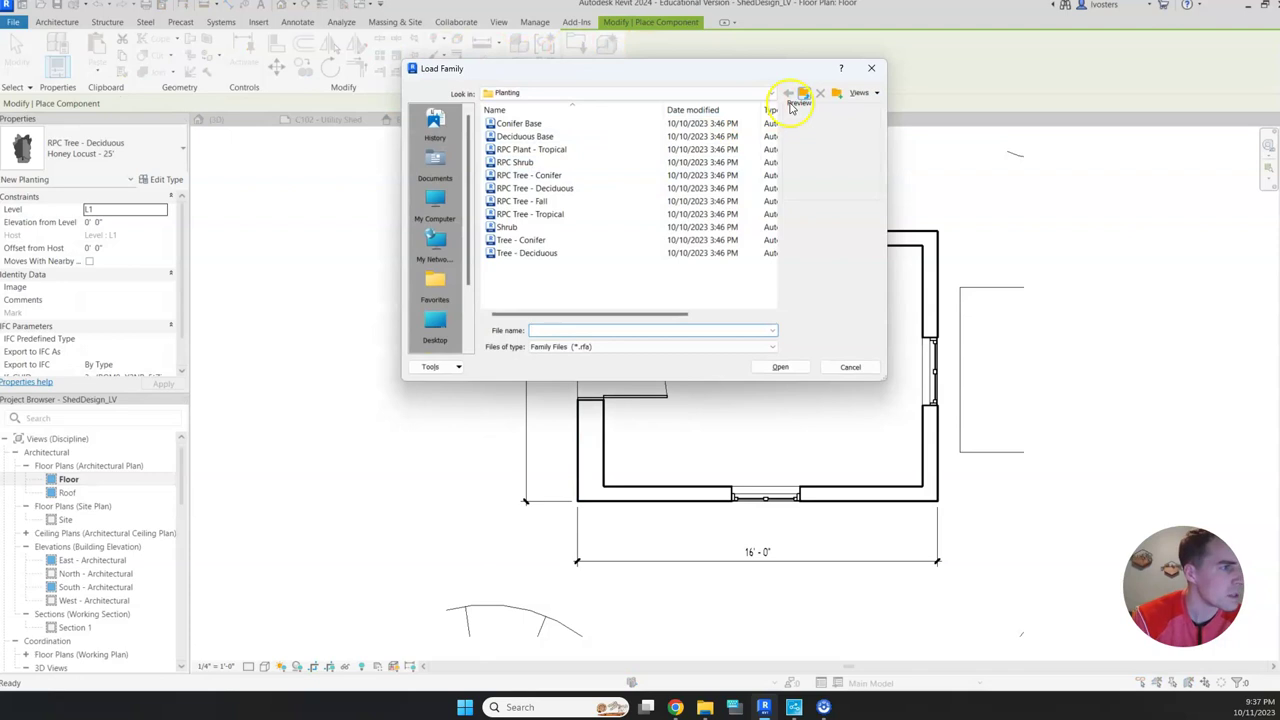
pyautogui.click(809, 93)
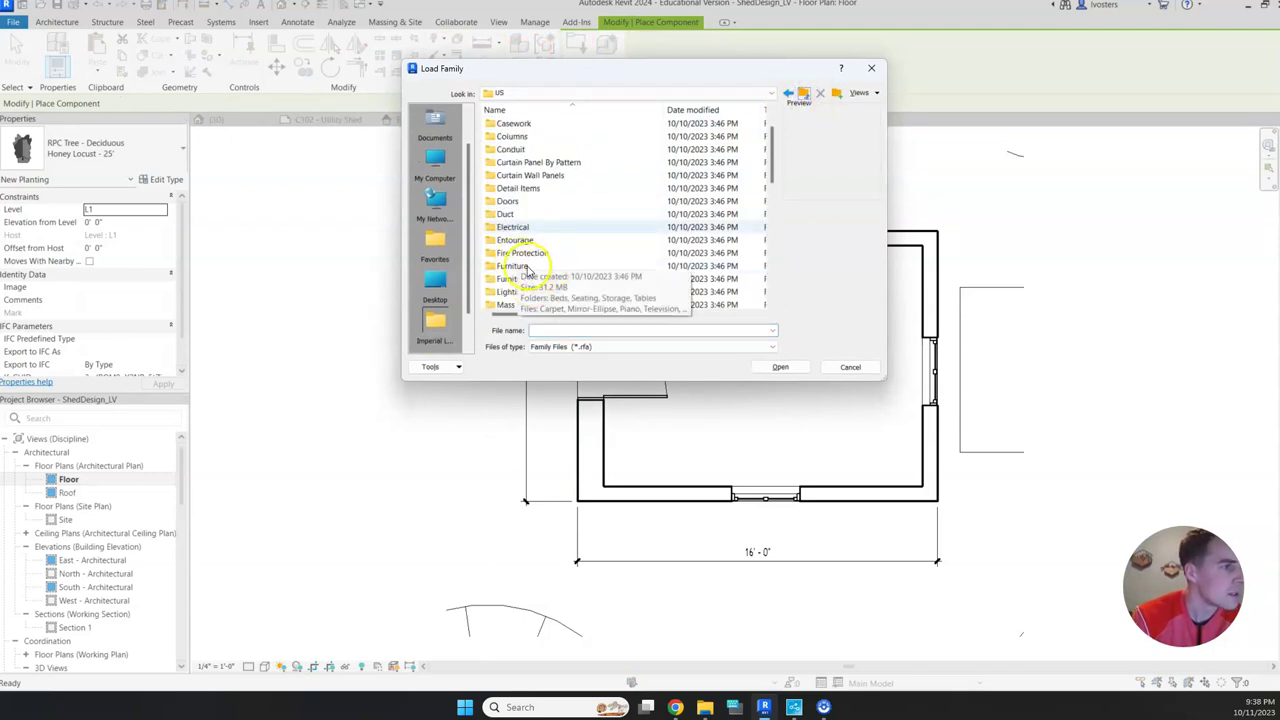
pyautogui.doubleClick(524, 268)
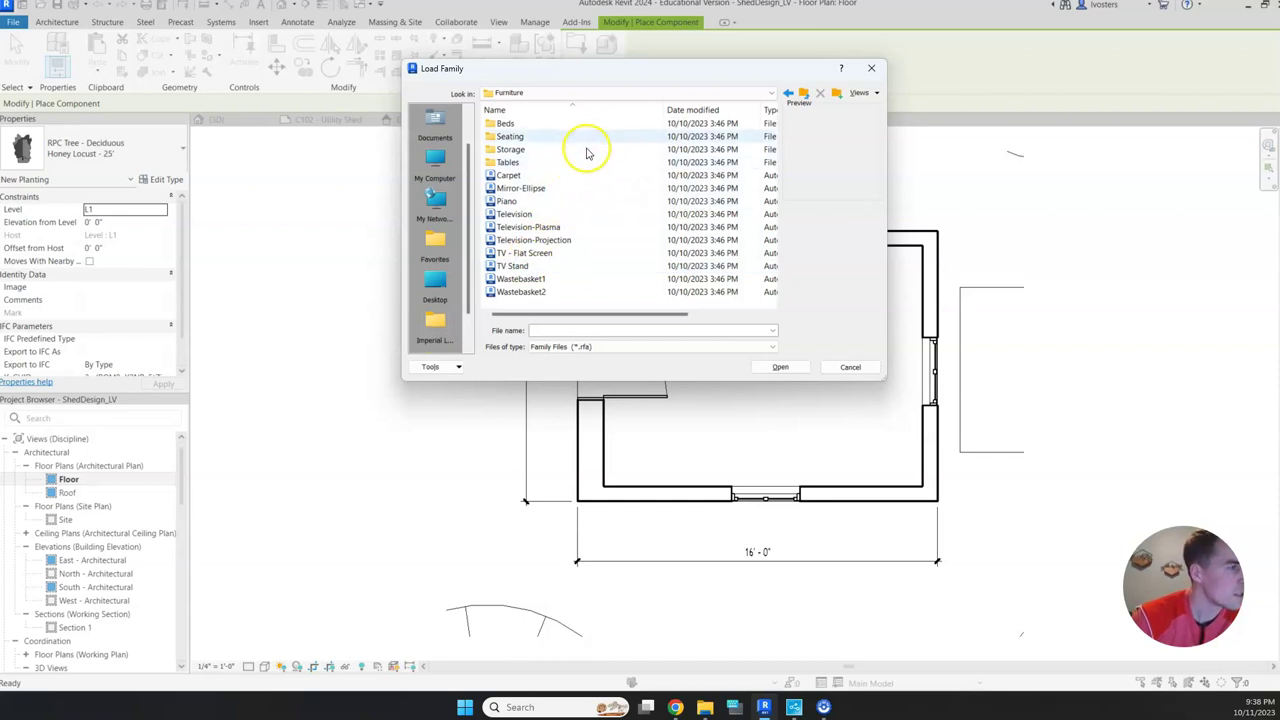
pyautogui.click(804, 93)
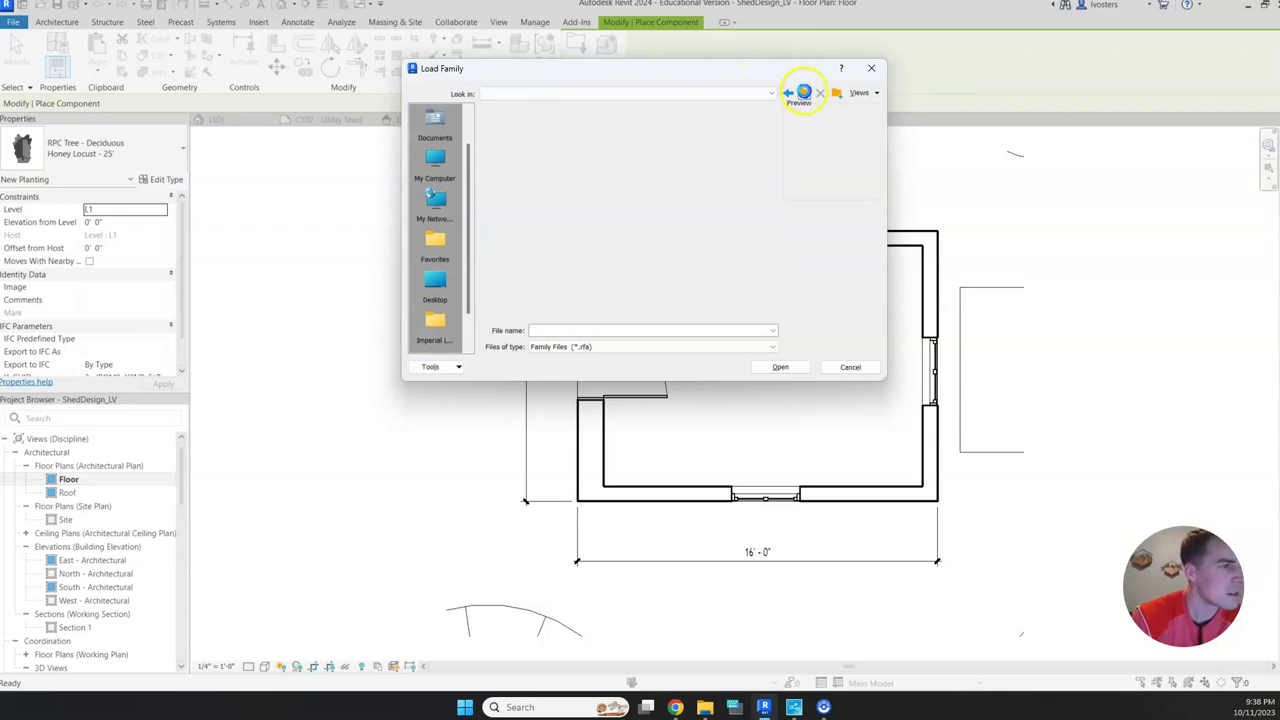
pyautogui.scroll(-2, 590, 255)
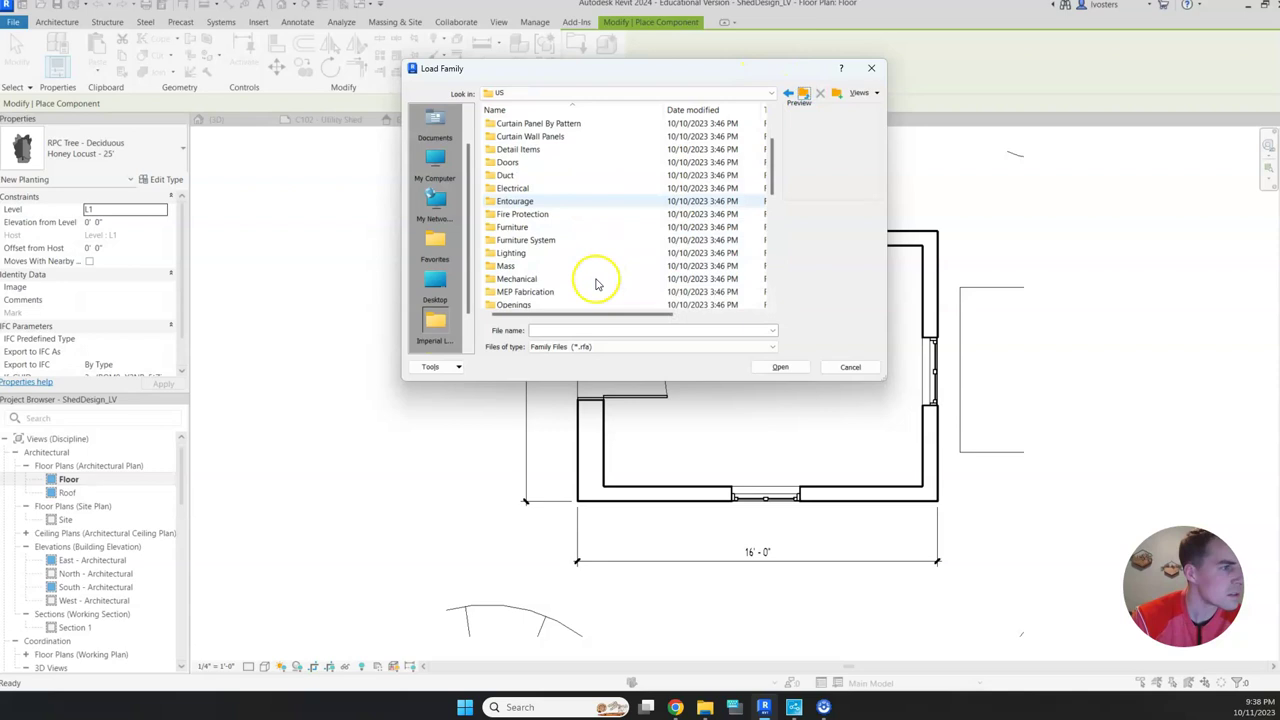
# - In Furniture System, preview the Hardware and Supports and Work Surfaces families
pyautogui.doubleClick(586, 242)
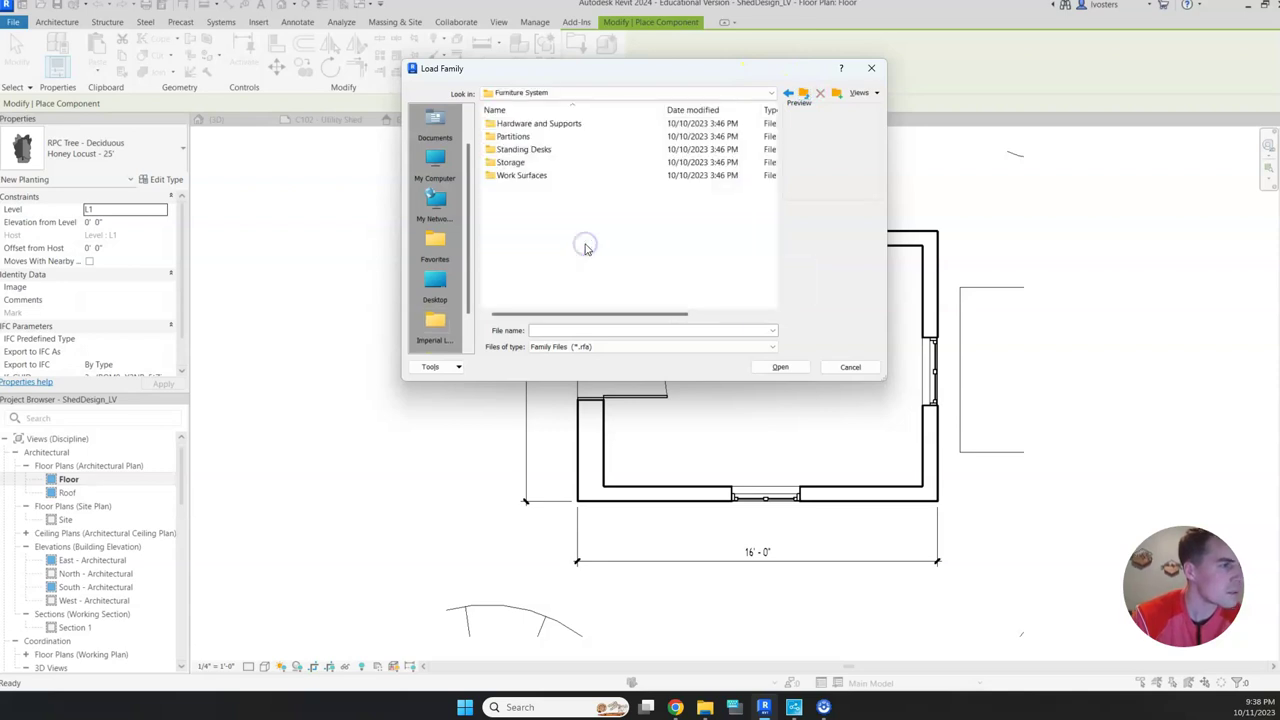
pyautogui.doubleClick(625, 124)
pyautogui.click(622, 136)
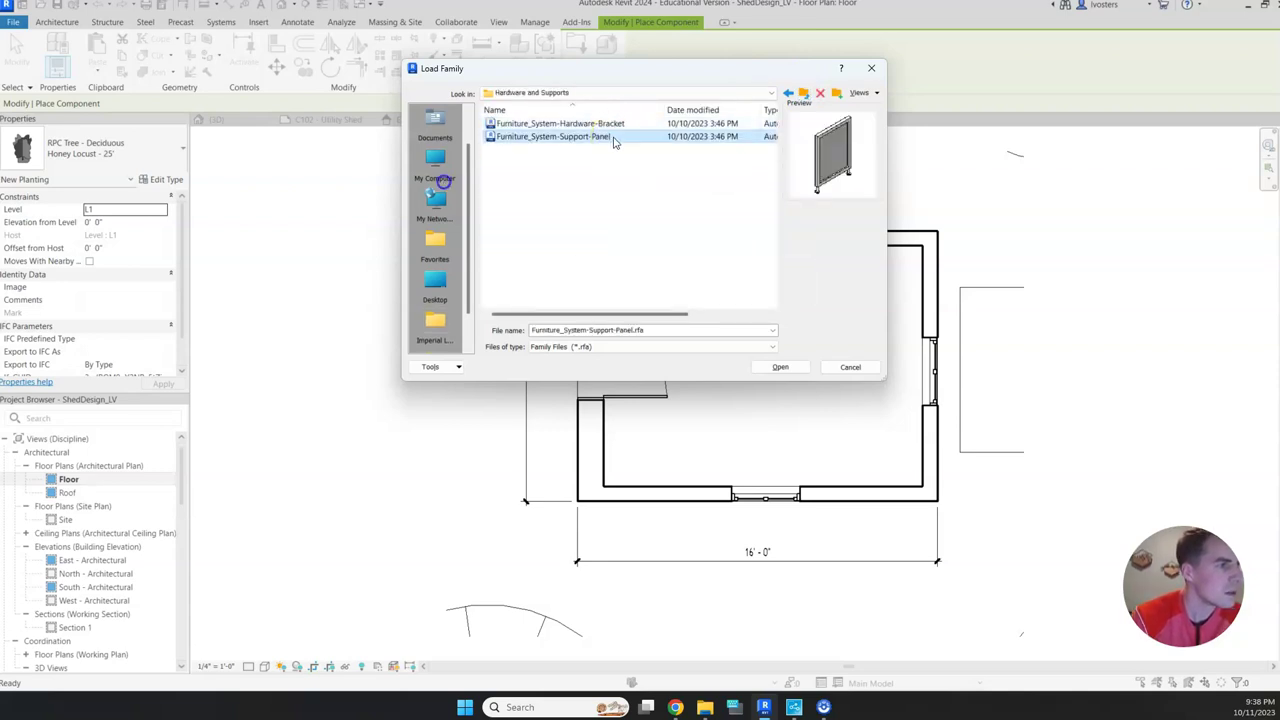
pyautogui.click(620, 124)
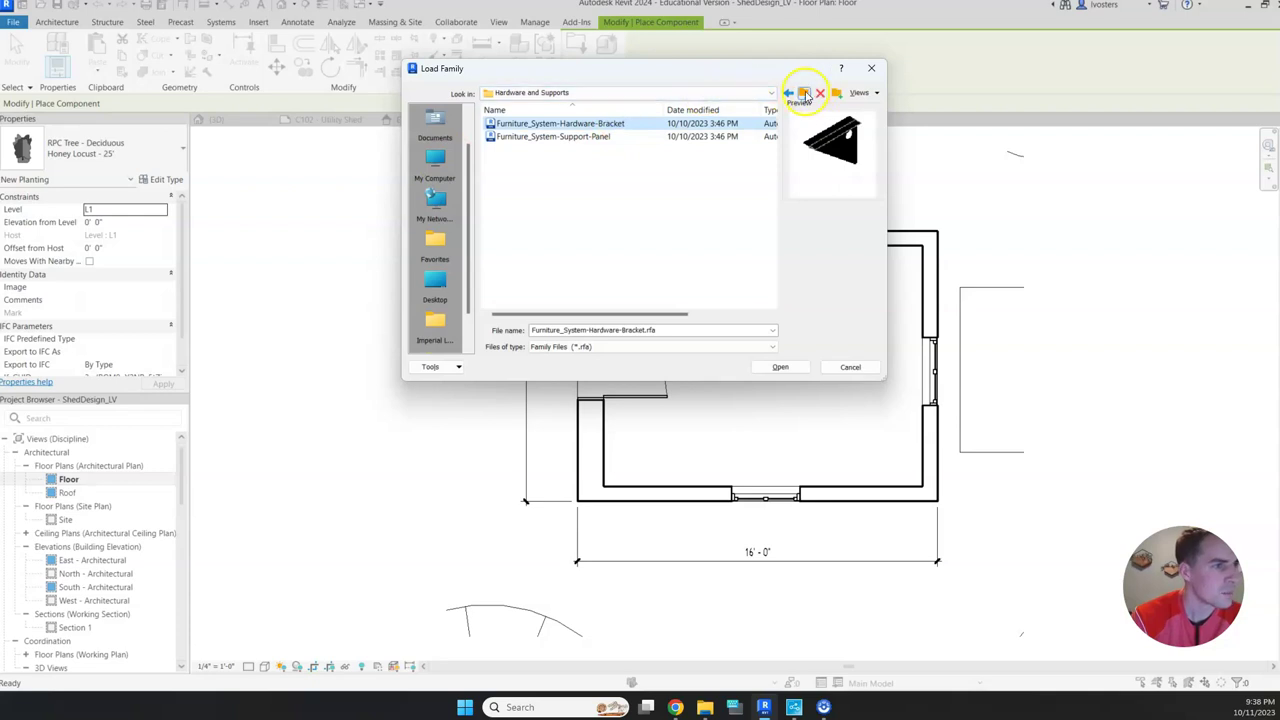
pyautogui.click(806, 93)
pyautogui.doubleClick(624, 180)
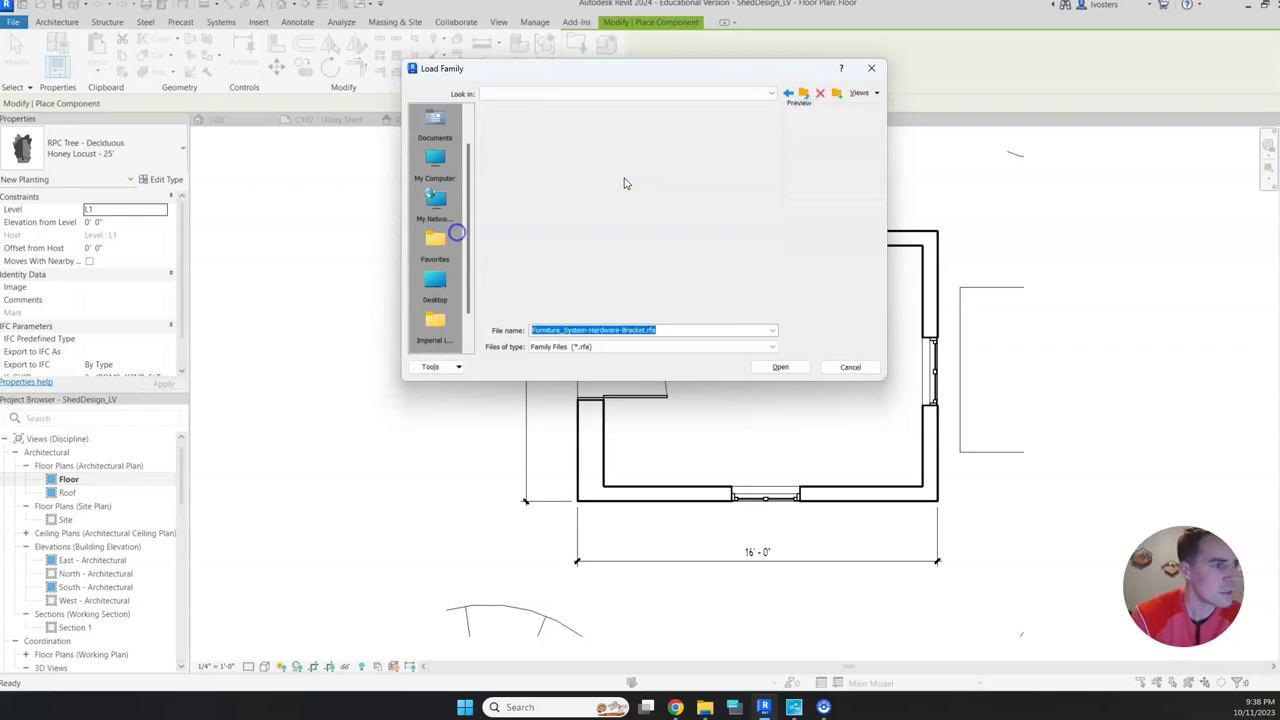
pyautogui.click(620, 123)
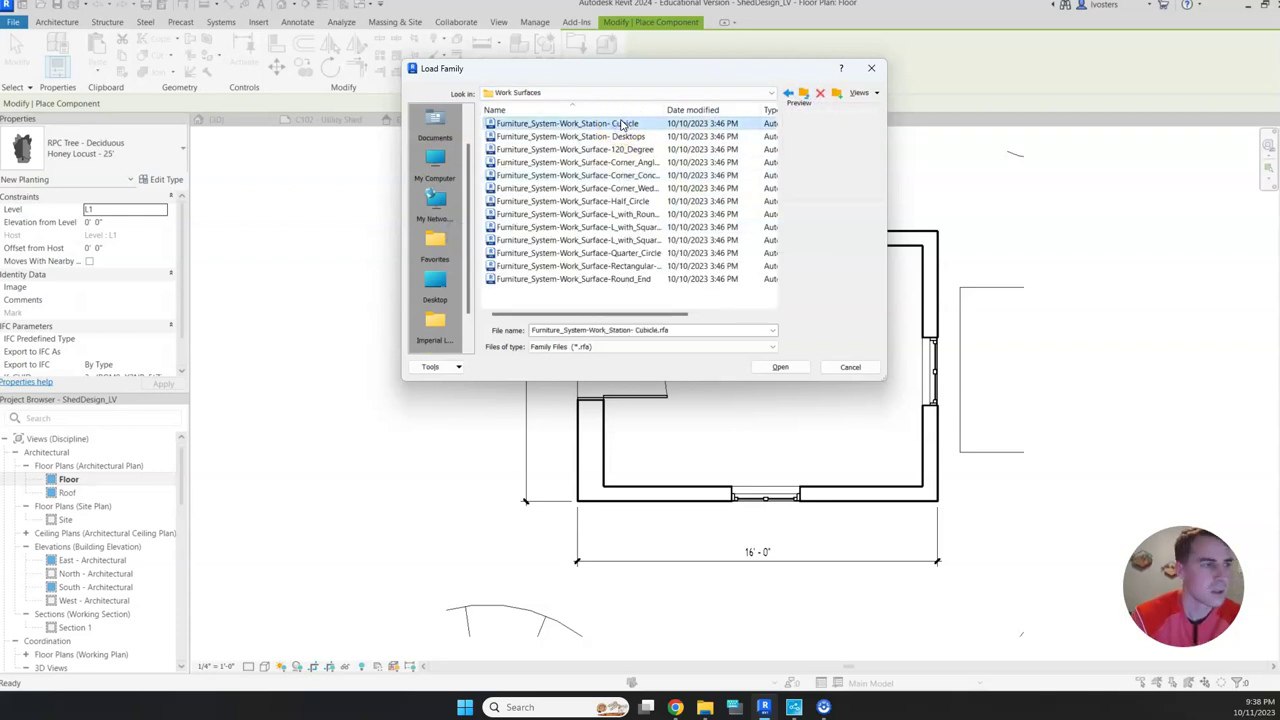
pyautogui.press('Down')
pyautogui.press('Down')
pyautogui.press('Down')
pyautogui.press('Down')
pyautogui.press('Down')
pyautogui.press('Down')
pyautogui.press('Down')
pyautogui.press('Down')
pyautogui.press('Down')
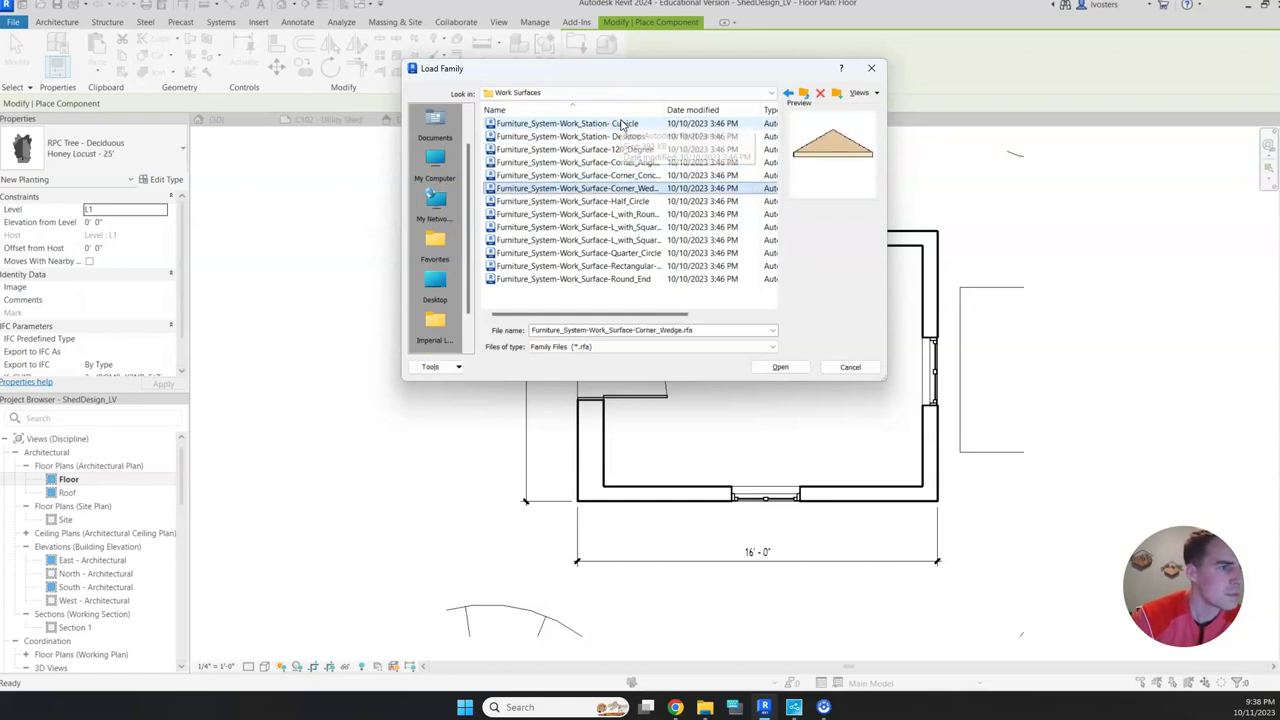
pyautogui.press('Down')
pyautogui.press('Down')
pyautogui.press('Down')
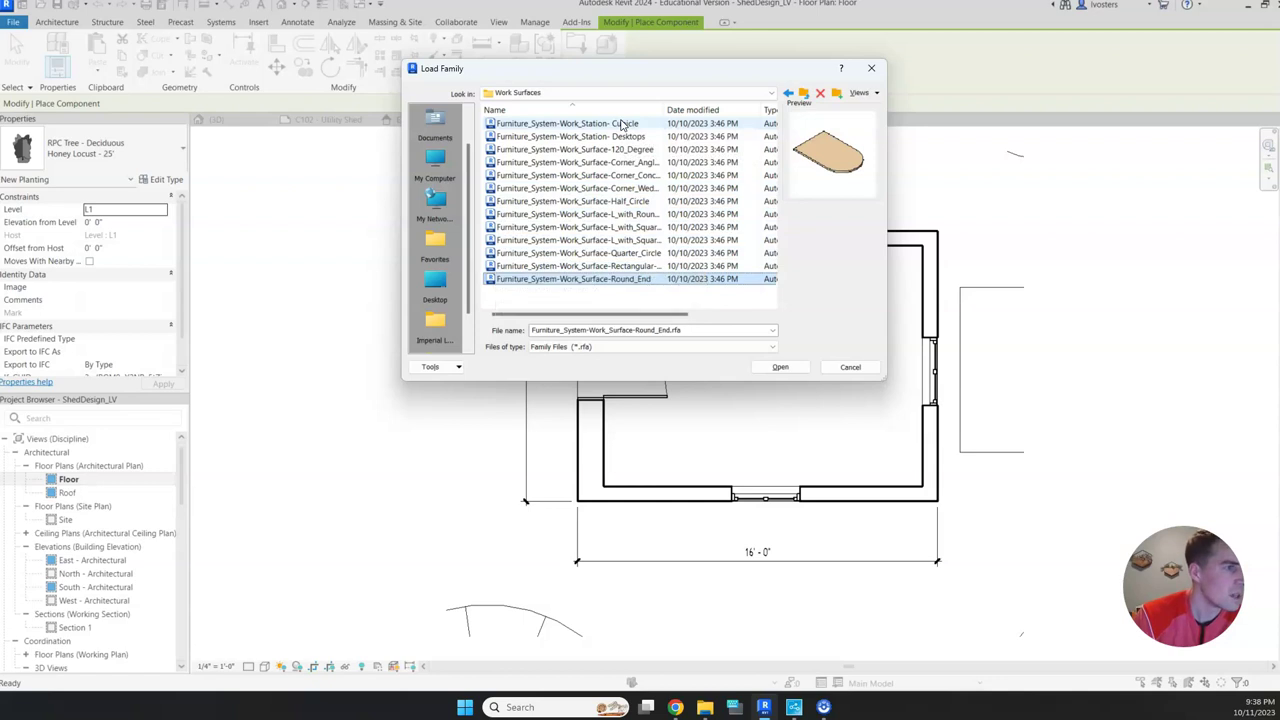
pyautogui.press('Up')
pyautogui.press('Up')
pyautogui.press('Up')
pyautogui.press('Up')
pyautogui.press('Up')
pyautogui.press('Up')
pyautogui.press('Up')
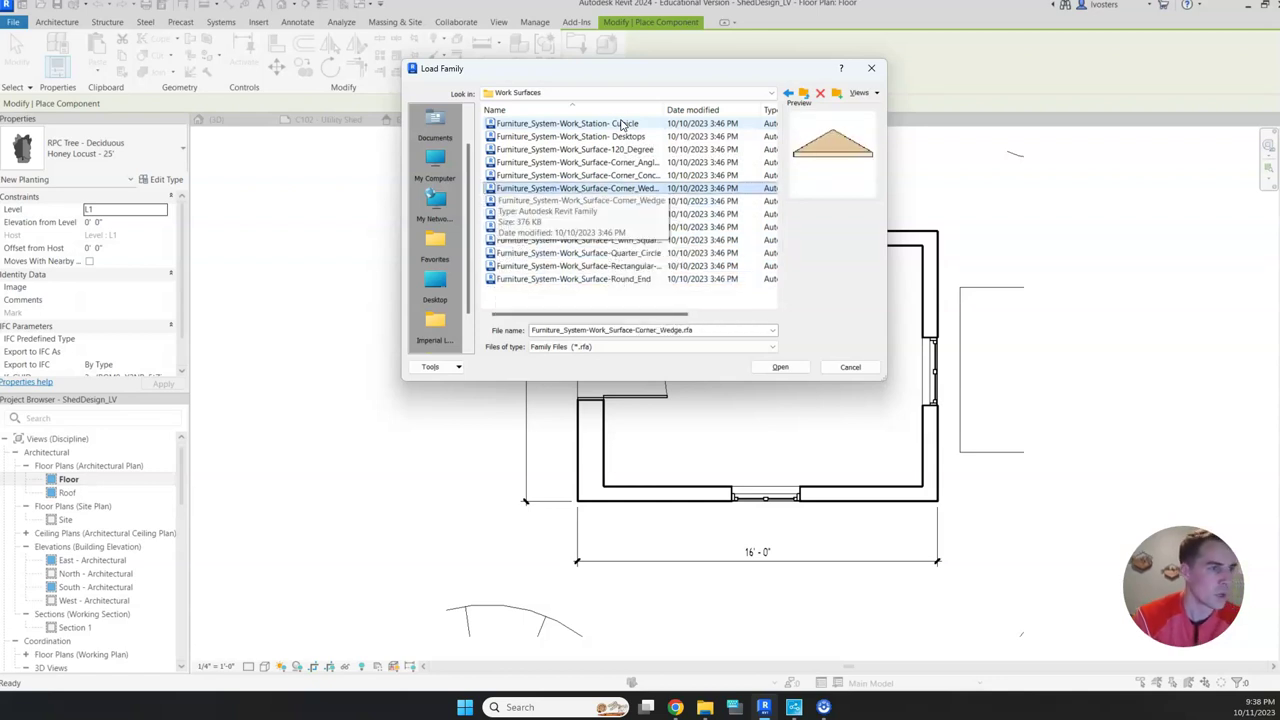
# - Preview the Standing Desks and Partitions families, such as the L-shaped desk and Cube_Panel
pyautogui.click(804, 94)
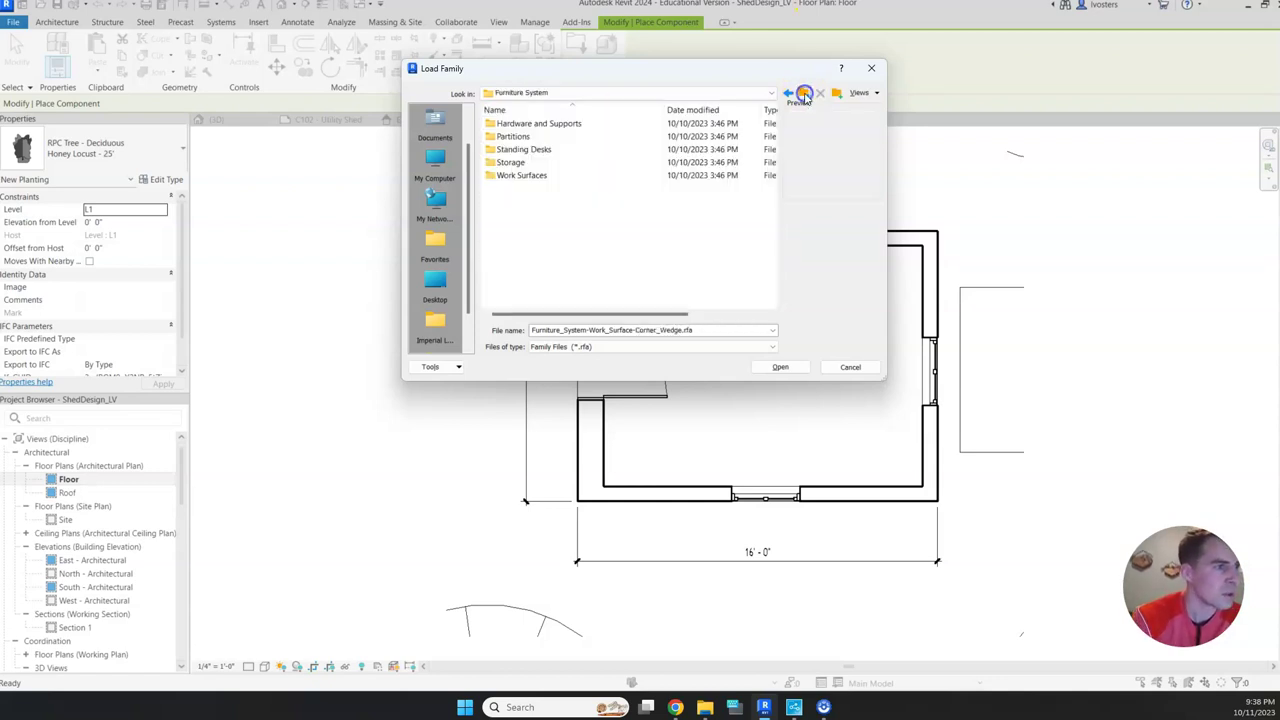
pyautogui.doubleClick(577, 148)
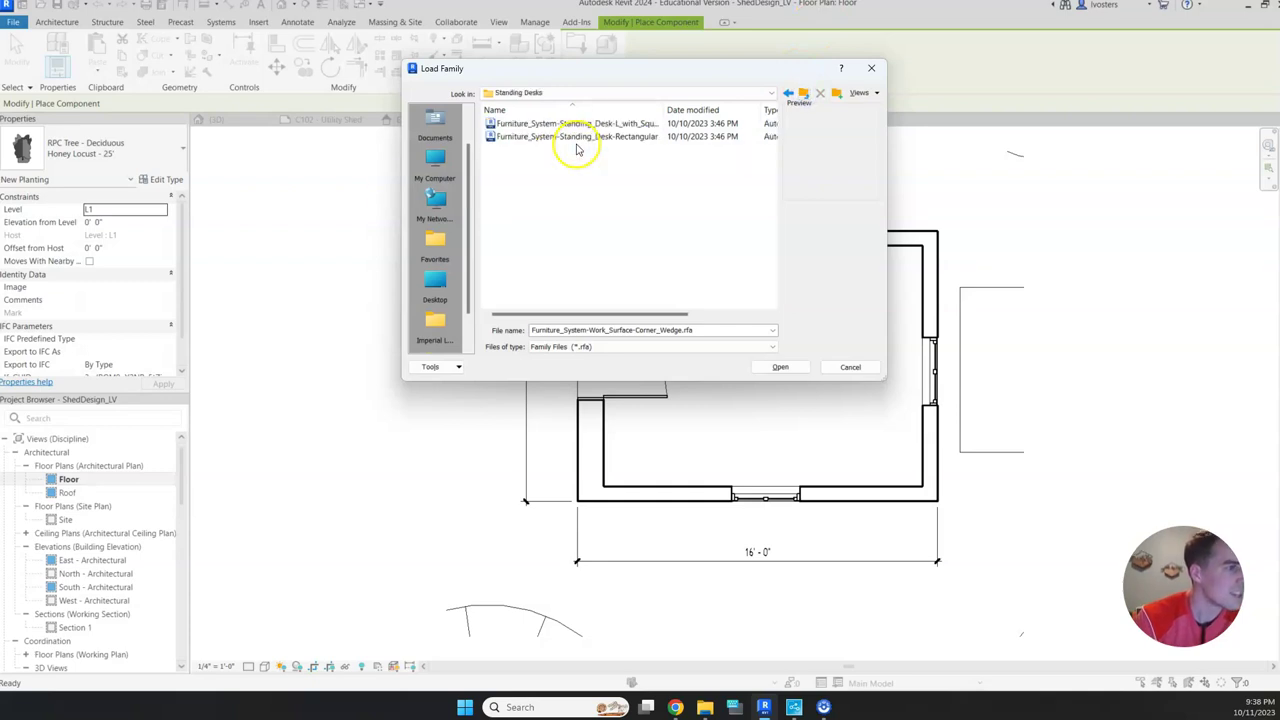
pyautogui.click(606, 123)
pyautogui.click(608, 135)
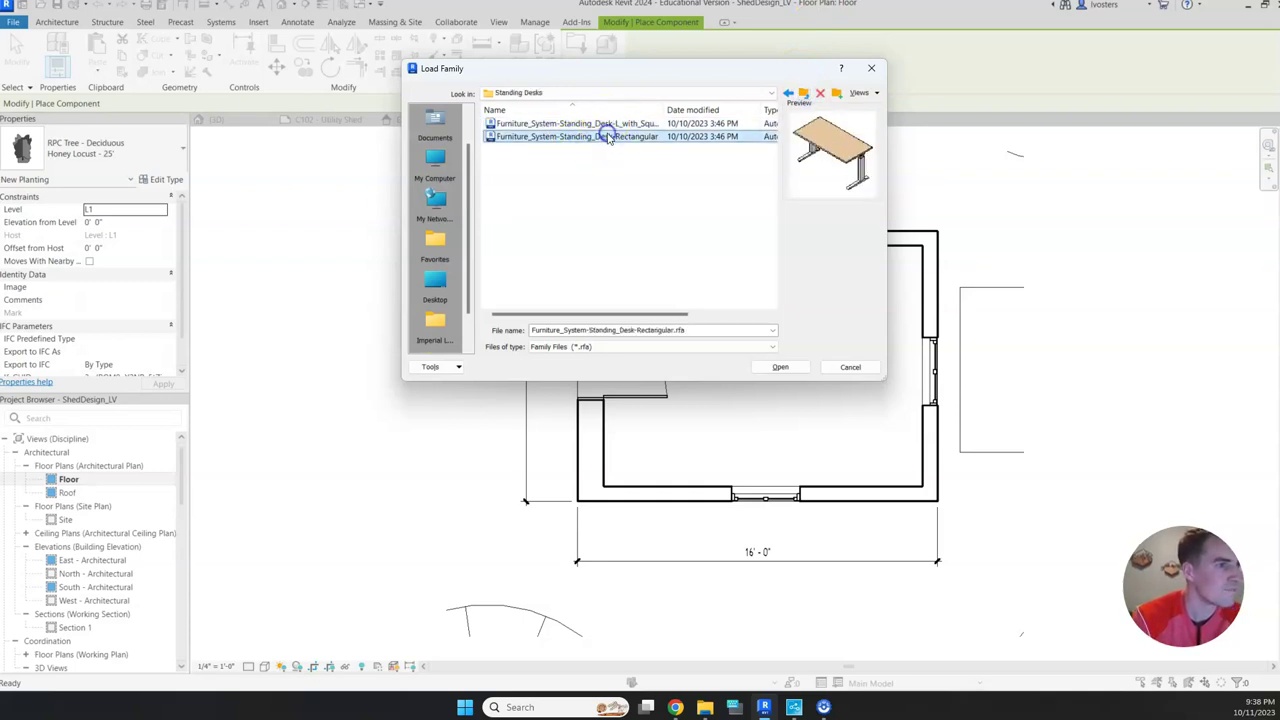
pyautogui.click(789, 94)
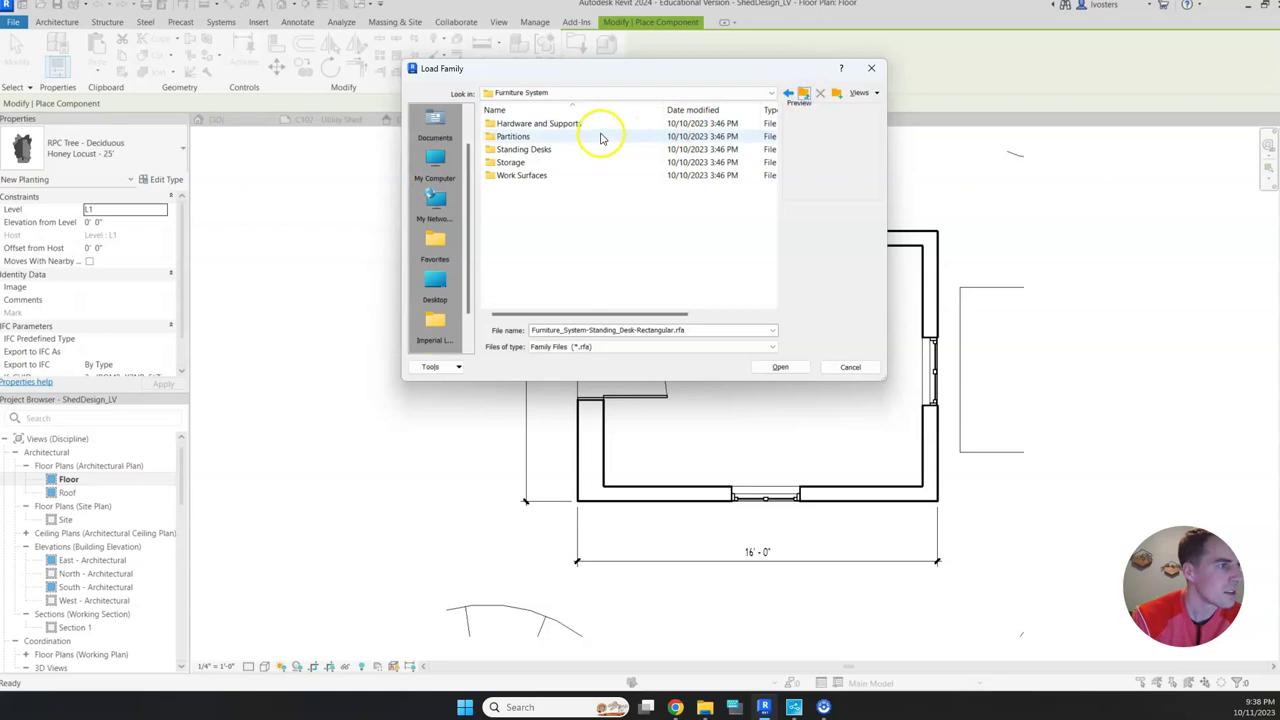
pyautogui.doubleClick(603, 137)
pyautogui.click(620, 123)
pyautogui.click(620, 136)
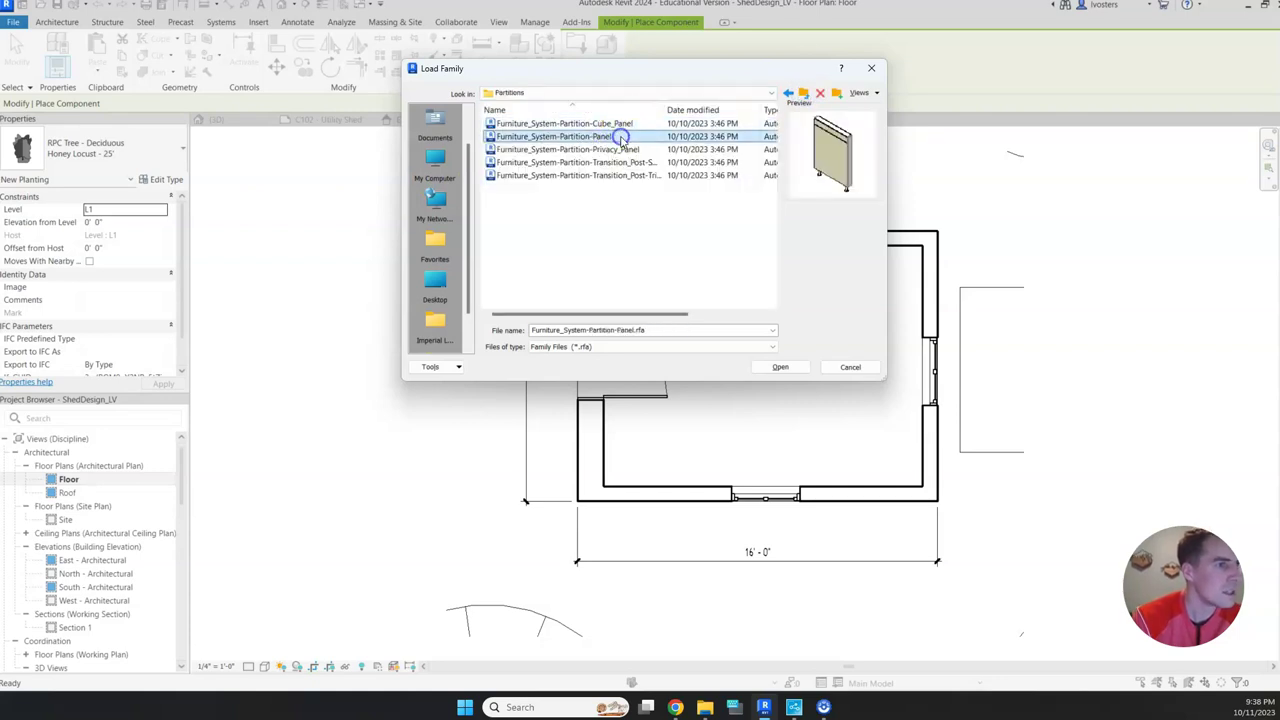
pyautogui.press('Down')
pyautogui.press('Down')
pyautogui.press('Up')
pyautogui.press('Up')
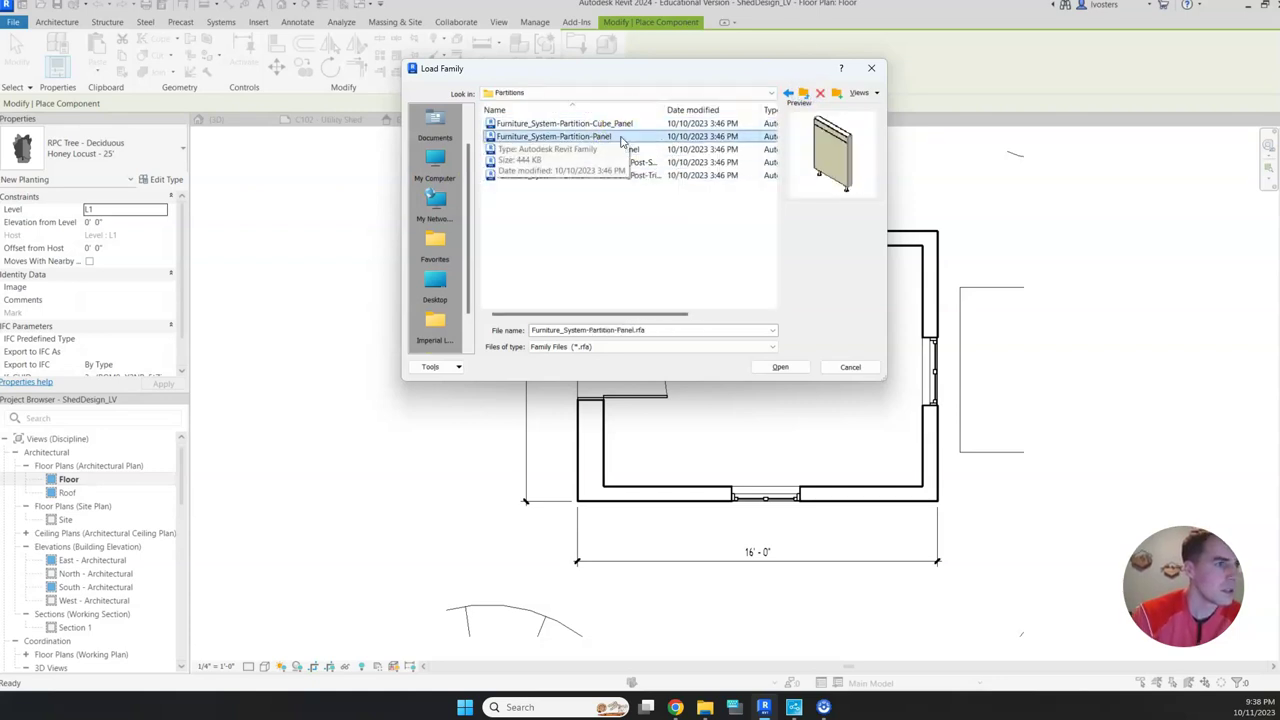
pyautogui.press('Up')
pyautogui.click(803, 93)
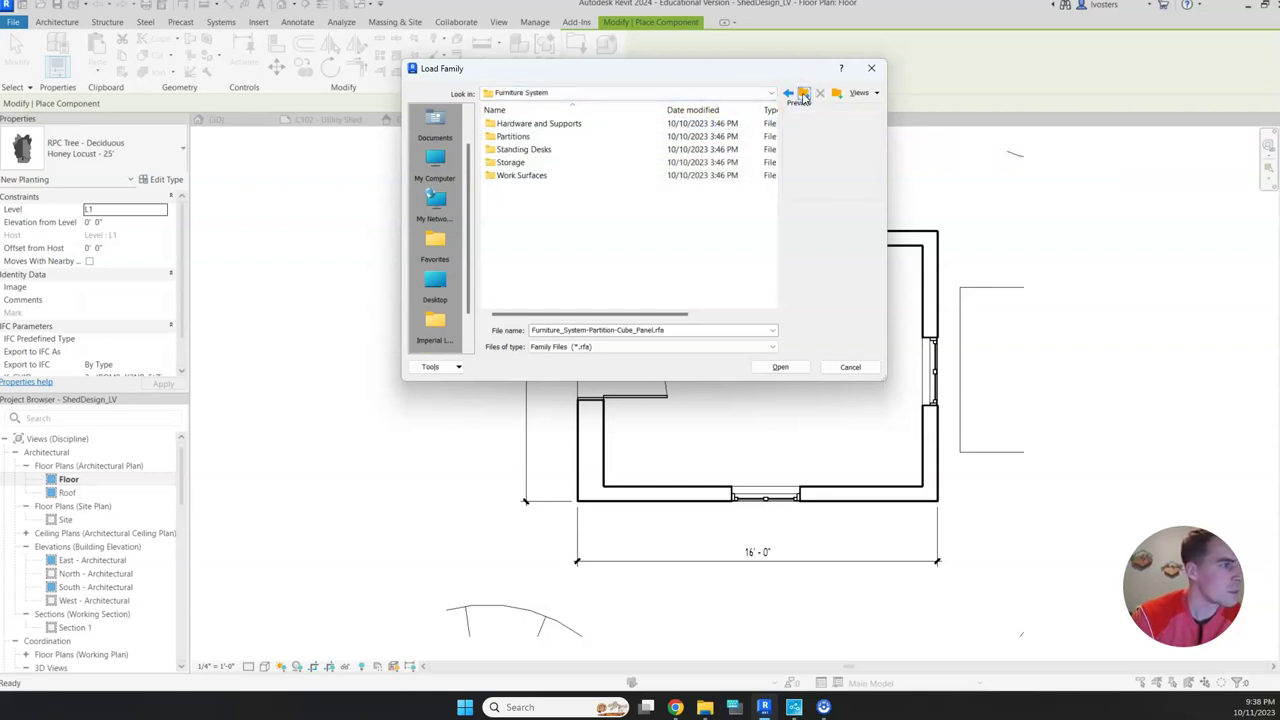
# - Return to the US library folder and scroll through its category folders
pyautogui.click(803, 93)
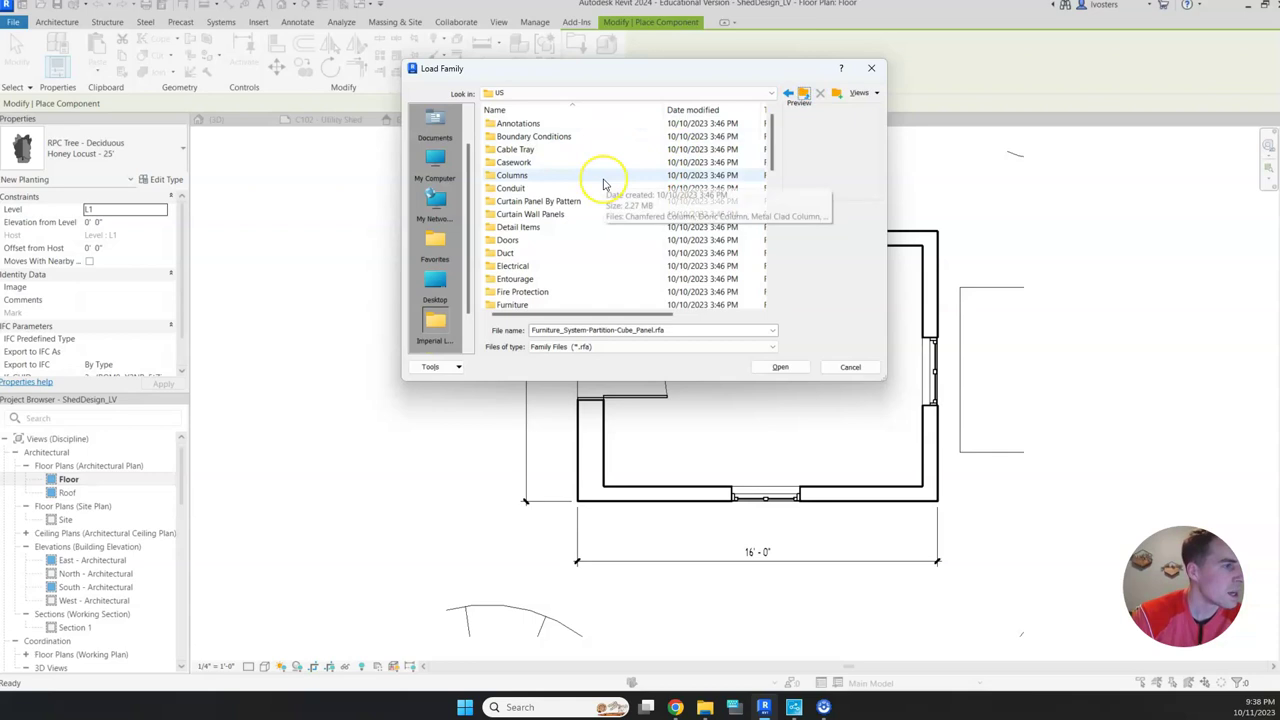
pyautogui.scroll(-5, 603, 184)
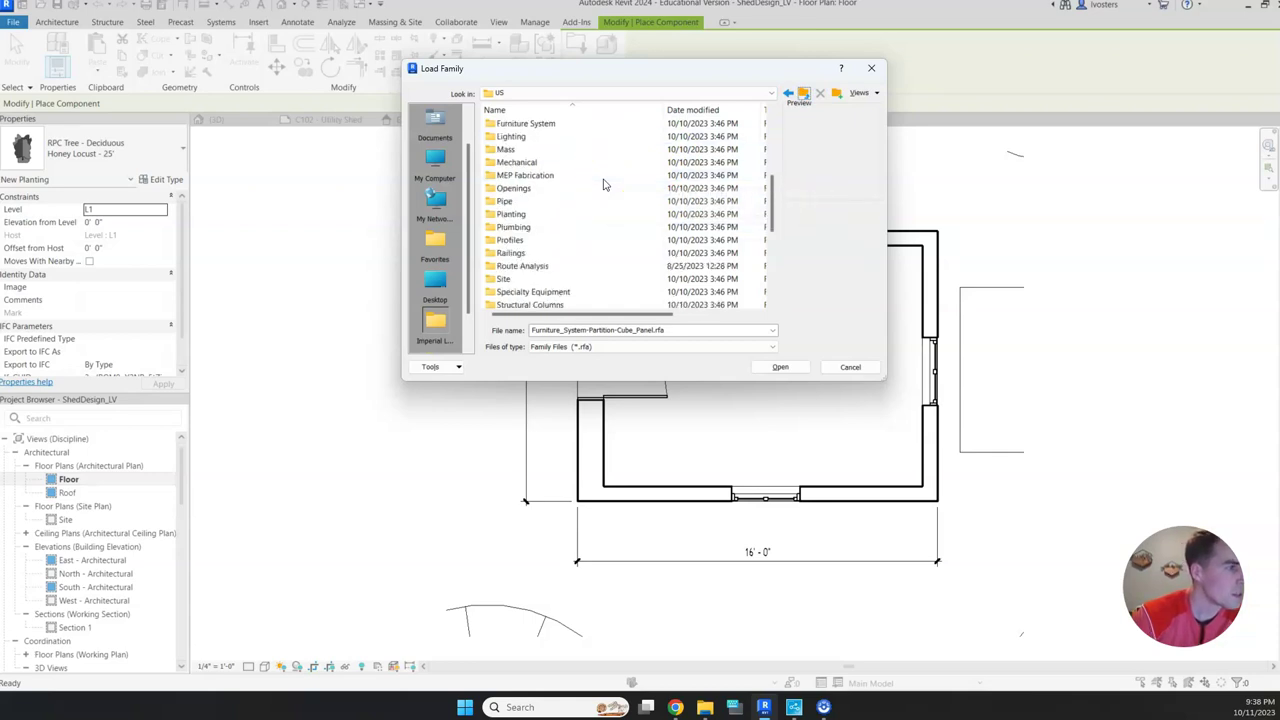
pyautogui.scroll(-3, 603, 184)
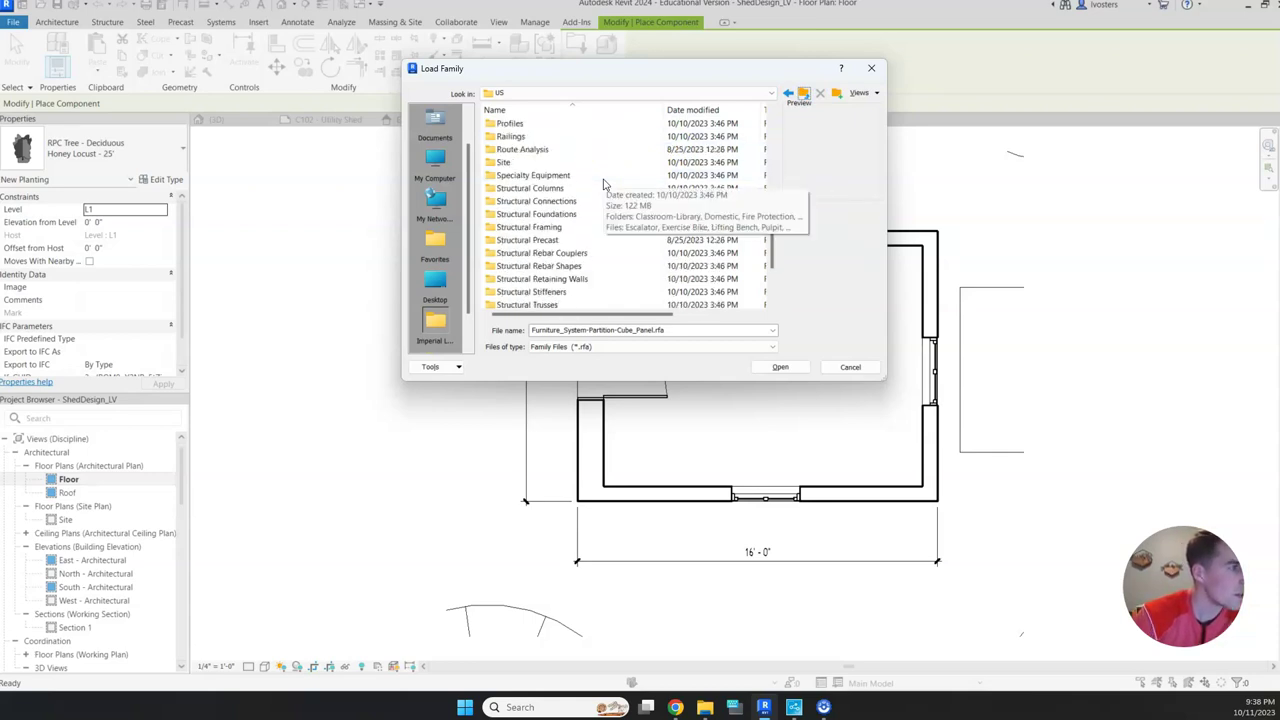
pyautogui.scroll(-3, 603, 184)
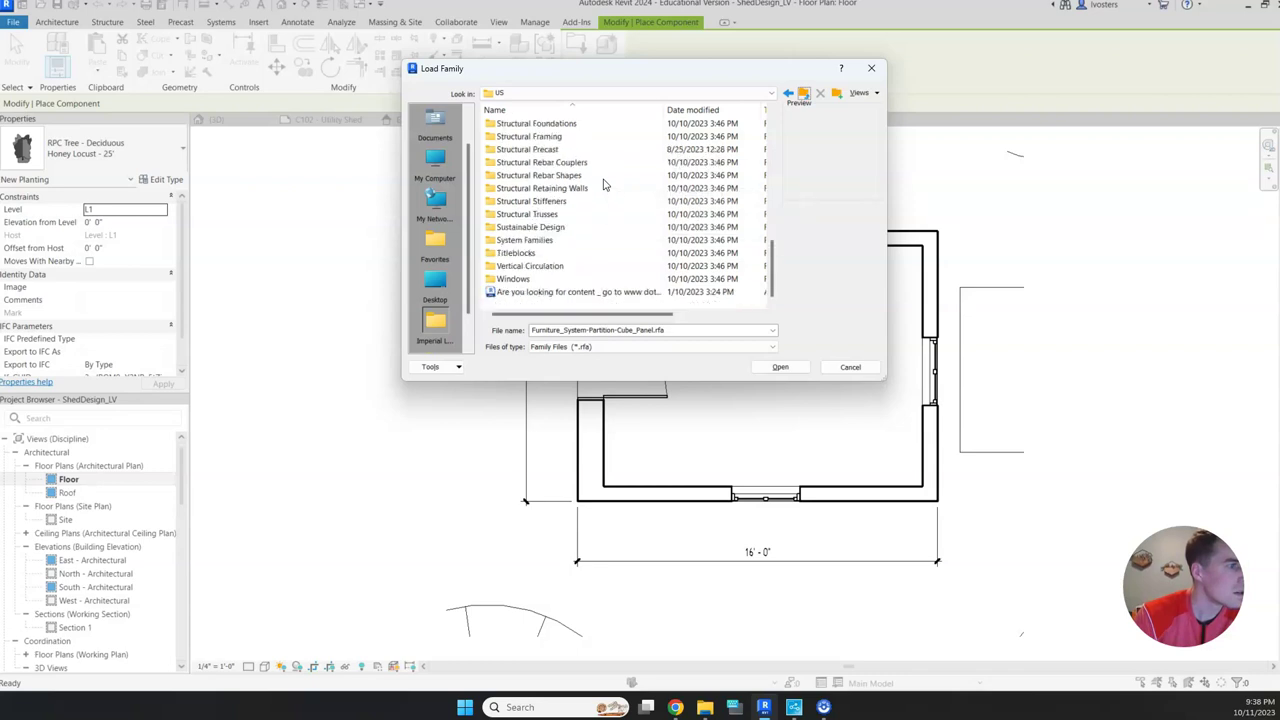
pyautogui.scroll(10, 603, 184)
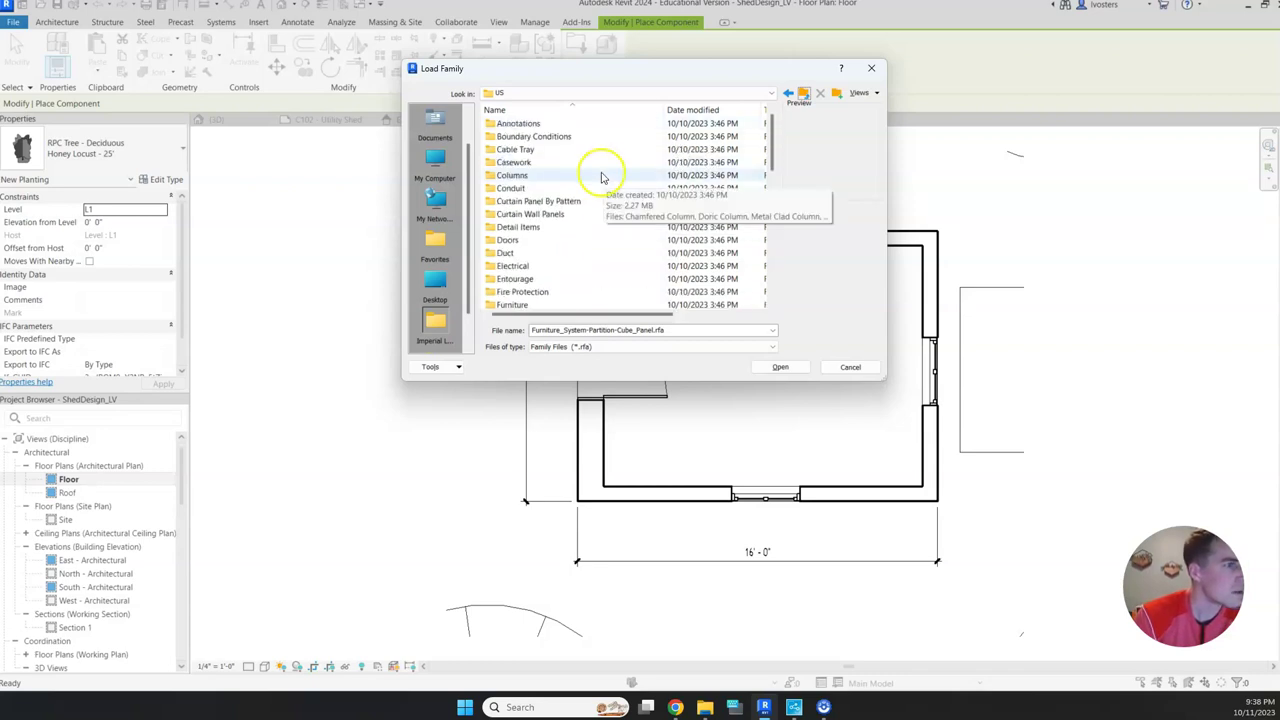
pyautogui.scroll(1, 600, 150)
# - Open Casework > Base Cabinets and preview the base and vanity cabinet families
pyautogui.doubleClick(593, 162)
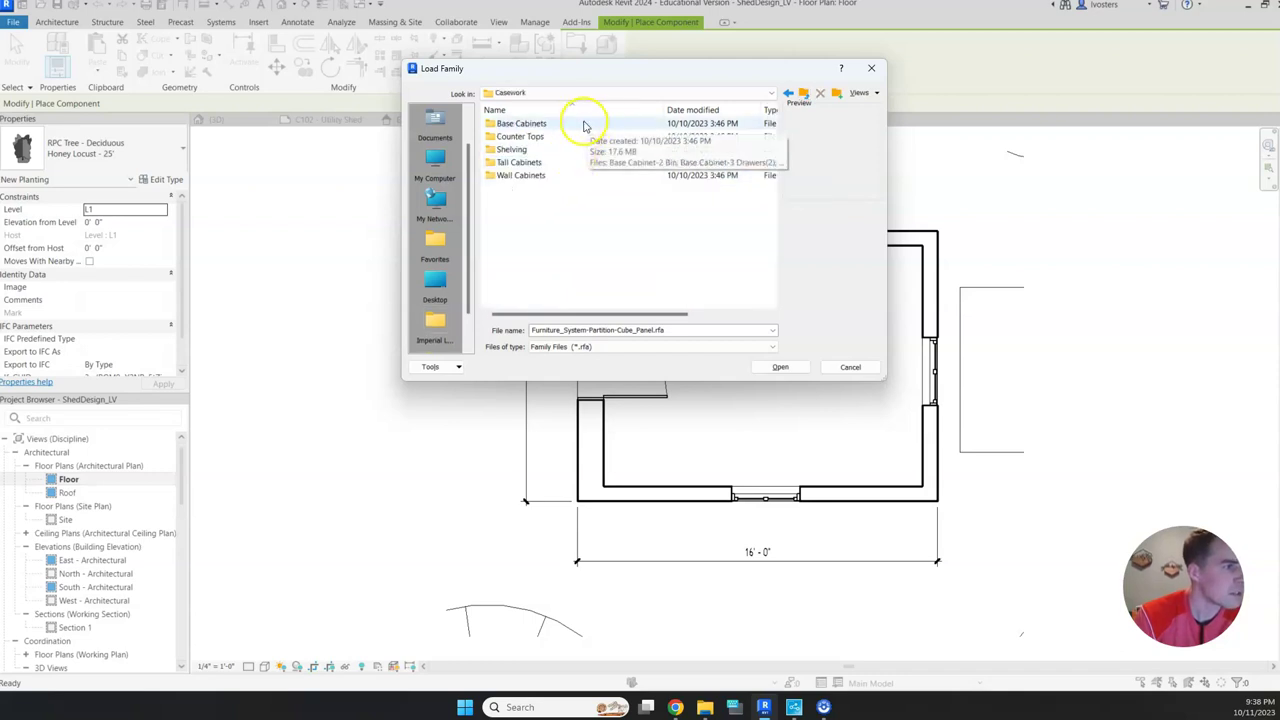
pyautogui.doubleClick(585, 124)
pyautogui.click(597, 122)
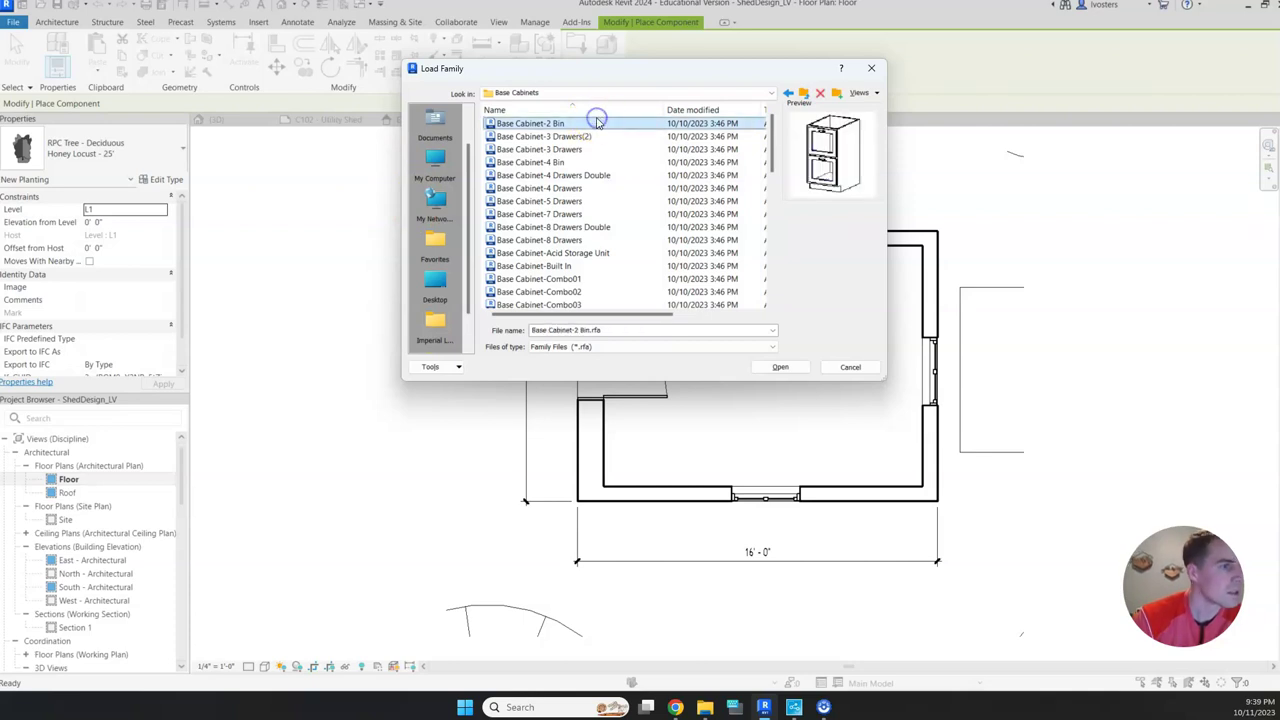
pyautogui.press('Down')
pyautogui.press('Down')
pyautogui.press('Down')
pyautogui.press('Down')
pyautogui.press('Down')
pyautogui.press('Down')
pyautogui.press('Down')
pyautogui.press('Down')
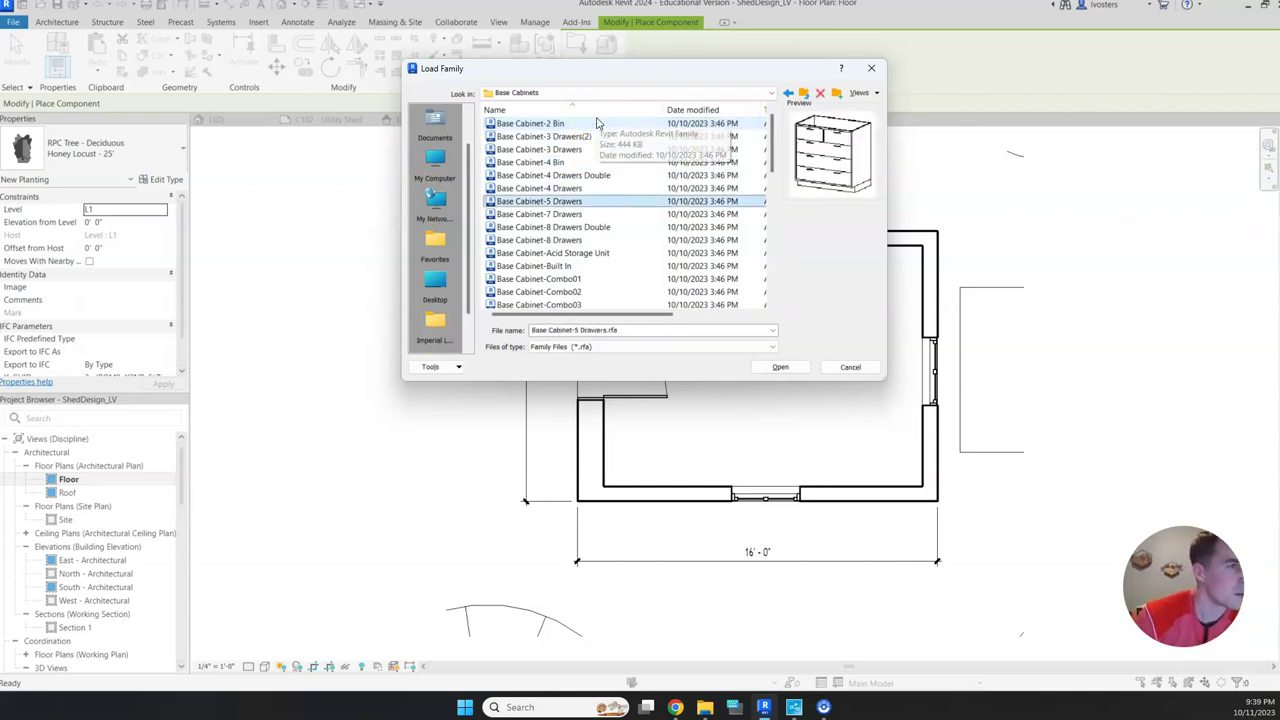
pyautogui.press('Down')
pyautogui.press('Down')
pyautogui.press('Down')
pyautogui.press('Down')
pyautogui.press('Down')
pyautogui.press('Down')
pyautogui.press('Down')
pyautogui.press('Down')
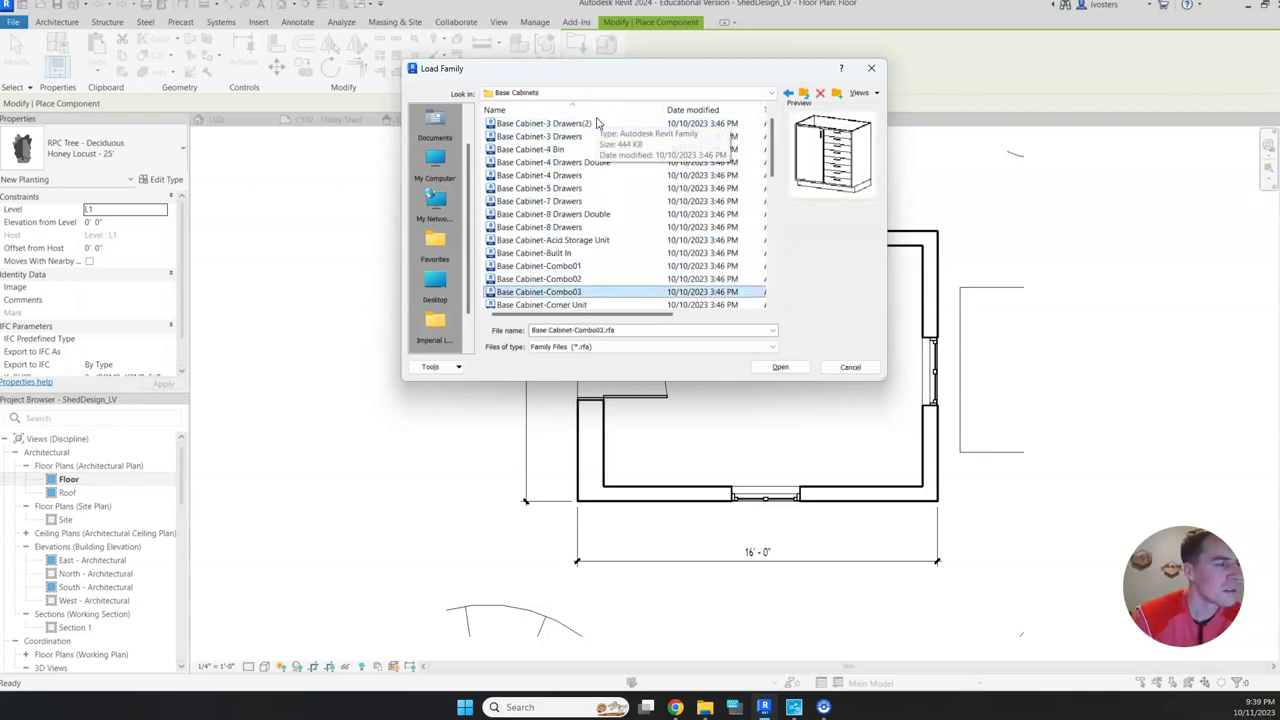
pyautogui.press('Down')
pyautogui.press('Down')
pyautogui.press('Down')
pyautogui.press('Down')
pyautogui.press('Down')
pyautogui.press('Down')
pyautogui.press('Down')
pyautogui.press('Down')
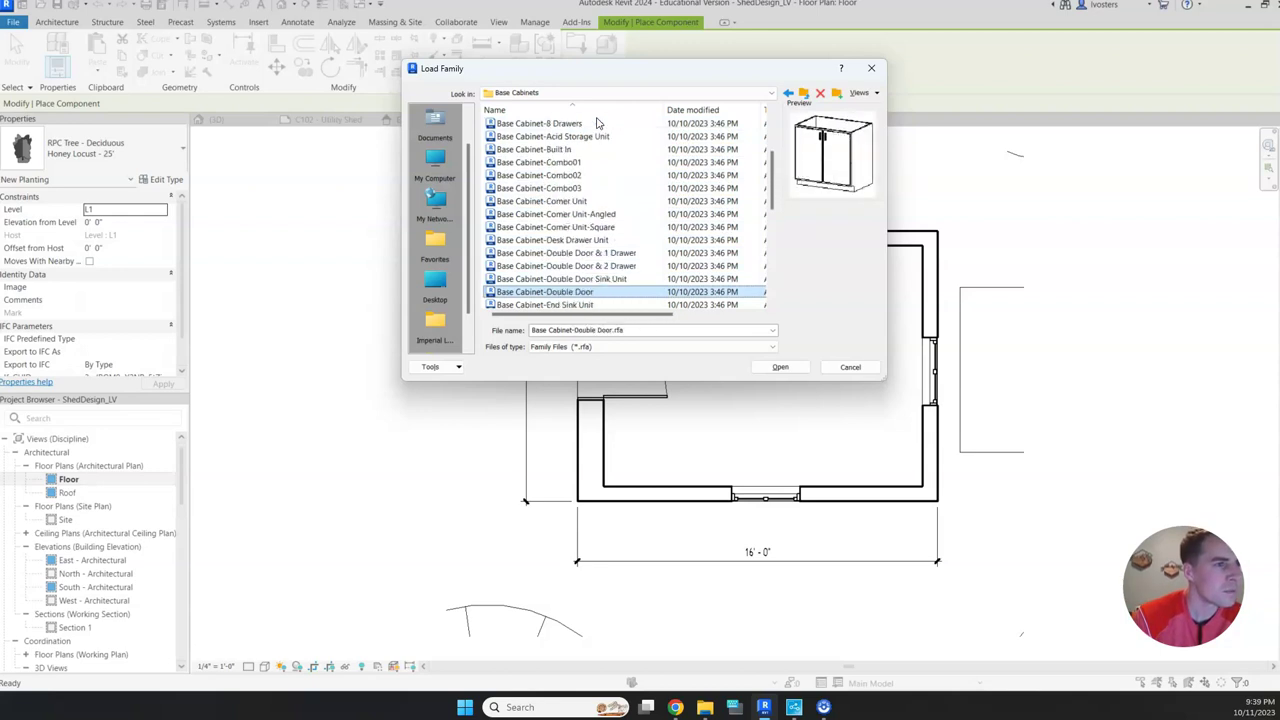
pyautogui.press('Down')
pyautogui.press('Down')
pyautogui.press('Down')
pyautogui.press('Down')
pyautogui.press('Down')
pyautogui.press('Down')
pyautogui.press('Down')
pyautogui.press('Down')
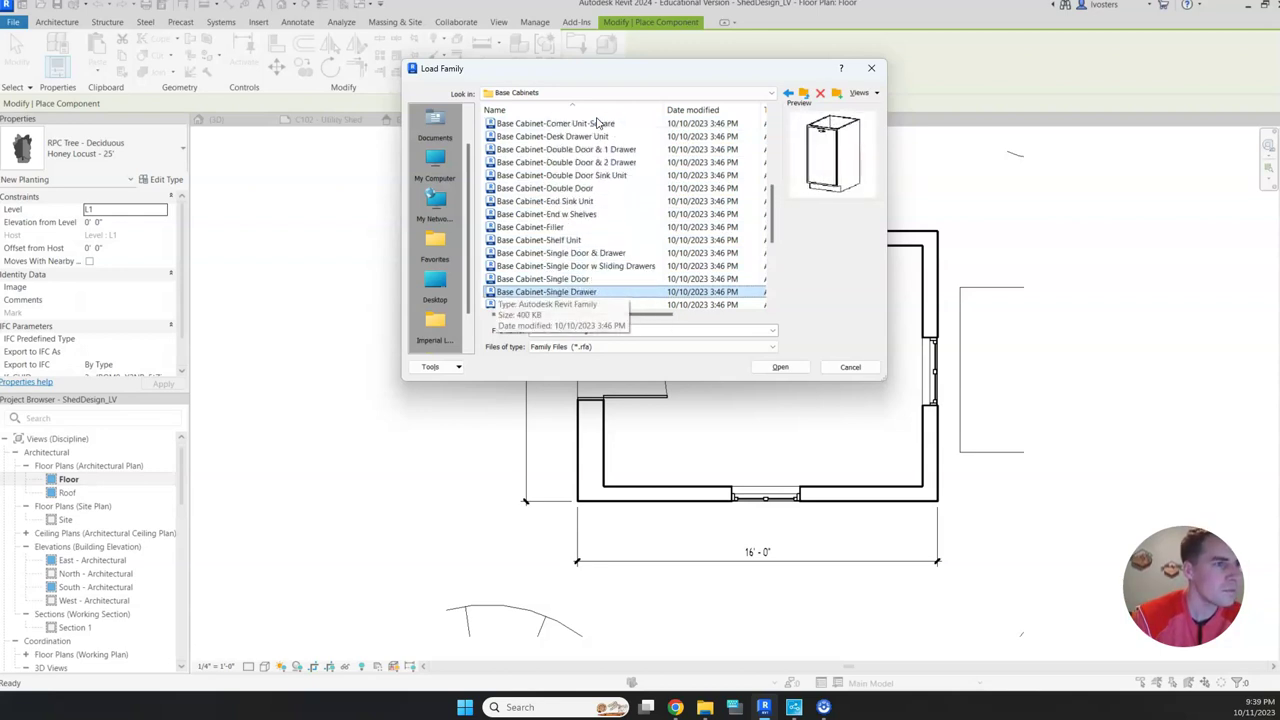
pyautogui.press('Down')
pyautogui.press('Down')
pyautogui.press('Down')
pyautogui.press('Down')
pyautogui.press('Down')
pyautogui.press('Down')
pyautogui.press('Down')
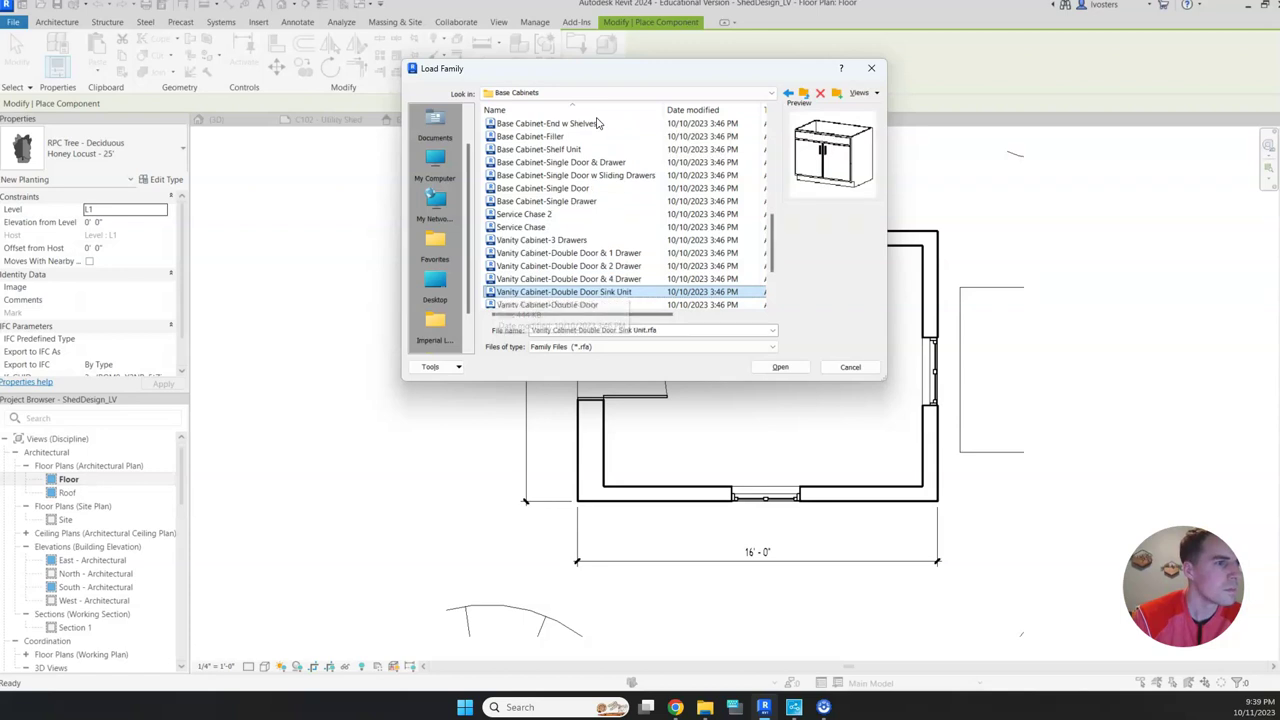
pyautogui.press('Down')
pyautogui.press('Down')
pyautogui.press('Down')
pyautogui.press('Down')
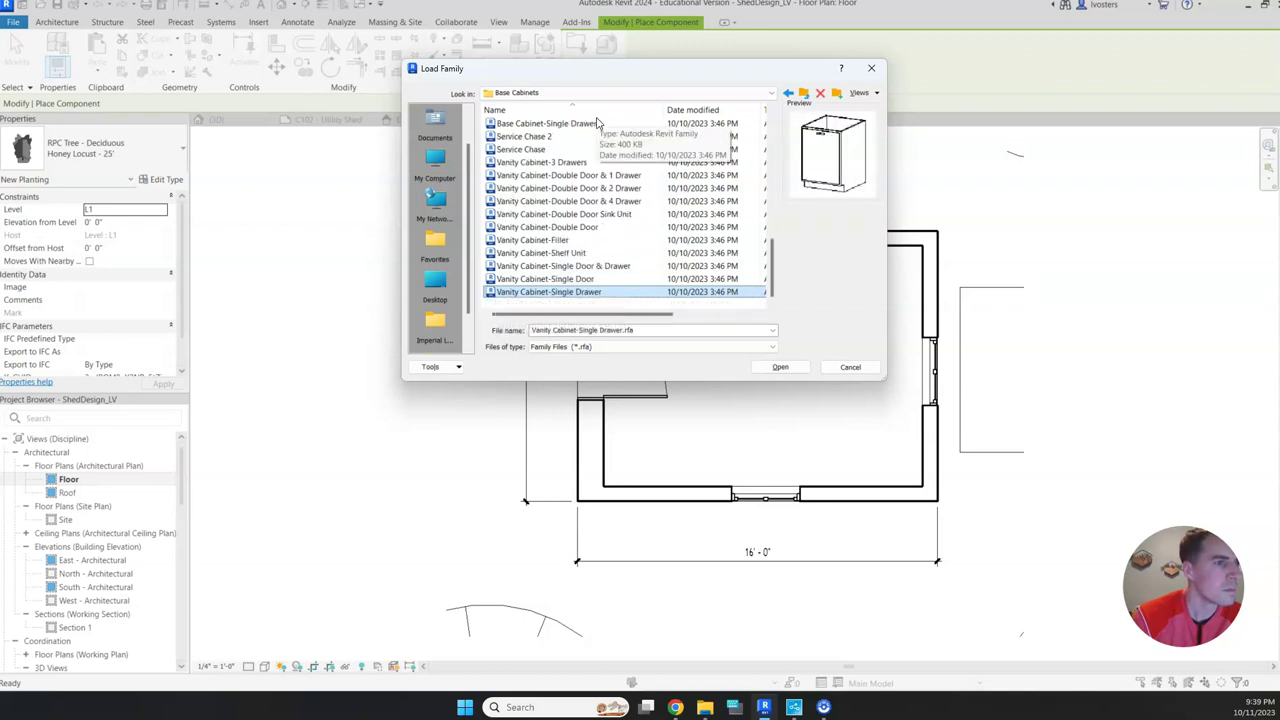
# - Preview the Counter Tops and Shelving families, including Vanity Counter Top and Closet Shelf and Pole
pyautogui.click(804, 93)
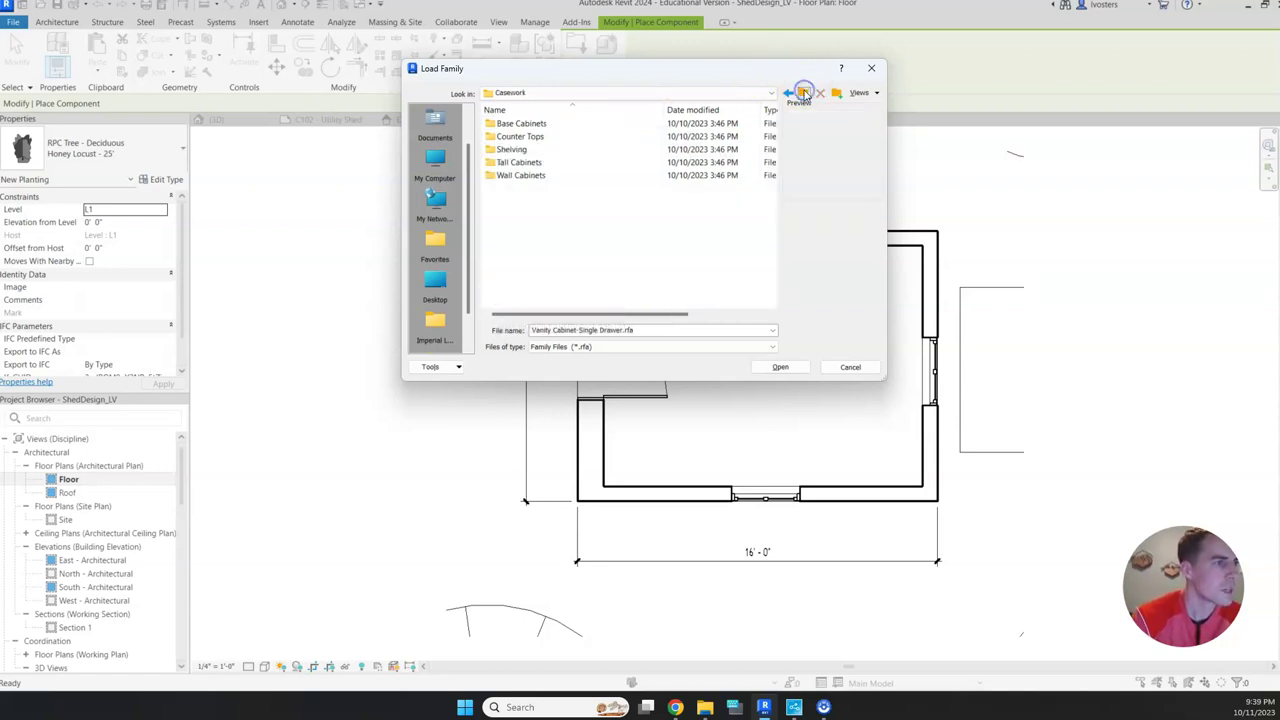
pyautogui.doubleClick(589, 138)
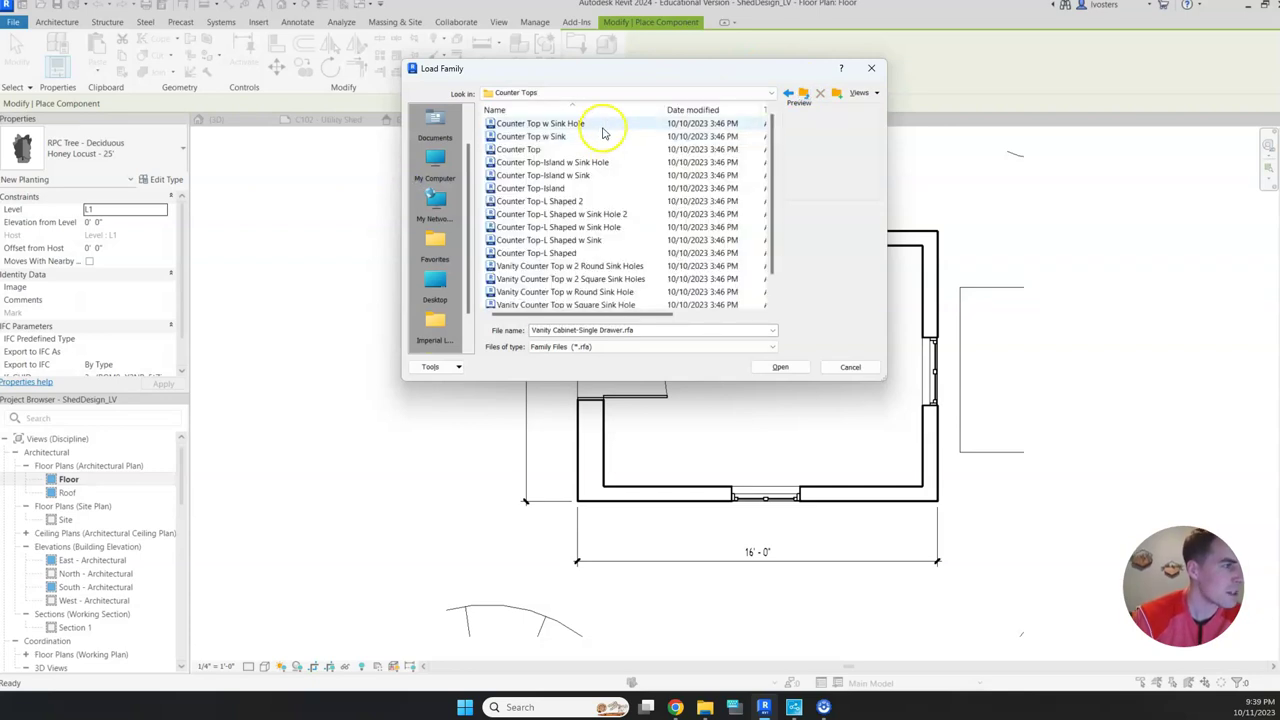
pyautogui.press('Down')
pyautogui.press('Down')
pyautogui.press('Down')
pyautogui.press('Down')
pyautogui.press('Down')
pyautogui.press('Down')
pyautogui.press('Down')
pyautogui.press('Down')
pyautogui.press('Down')
pyautogui.press('Down')
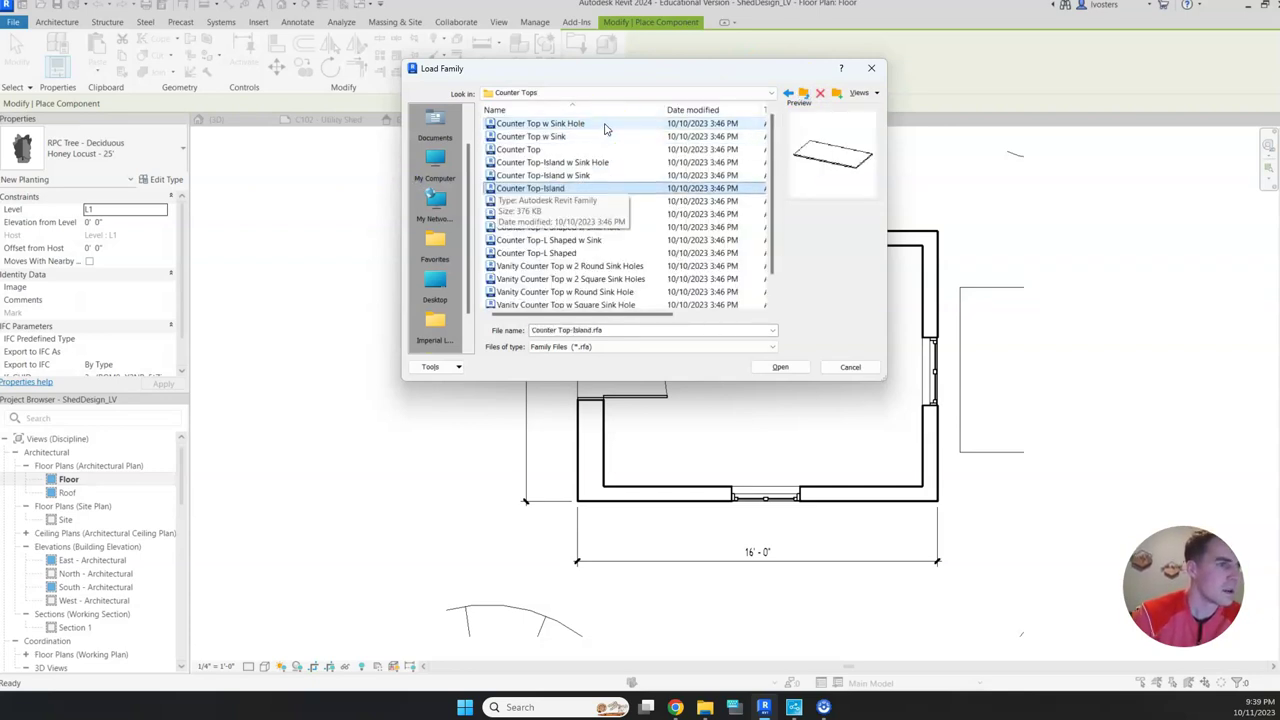
pyautogui.press('Down')
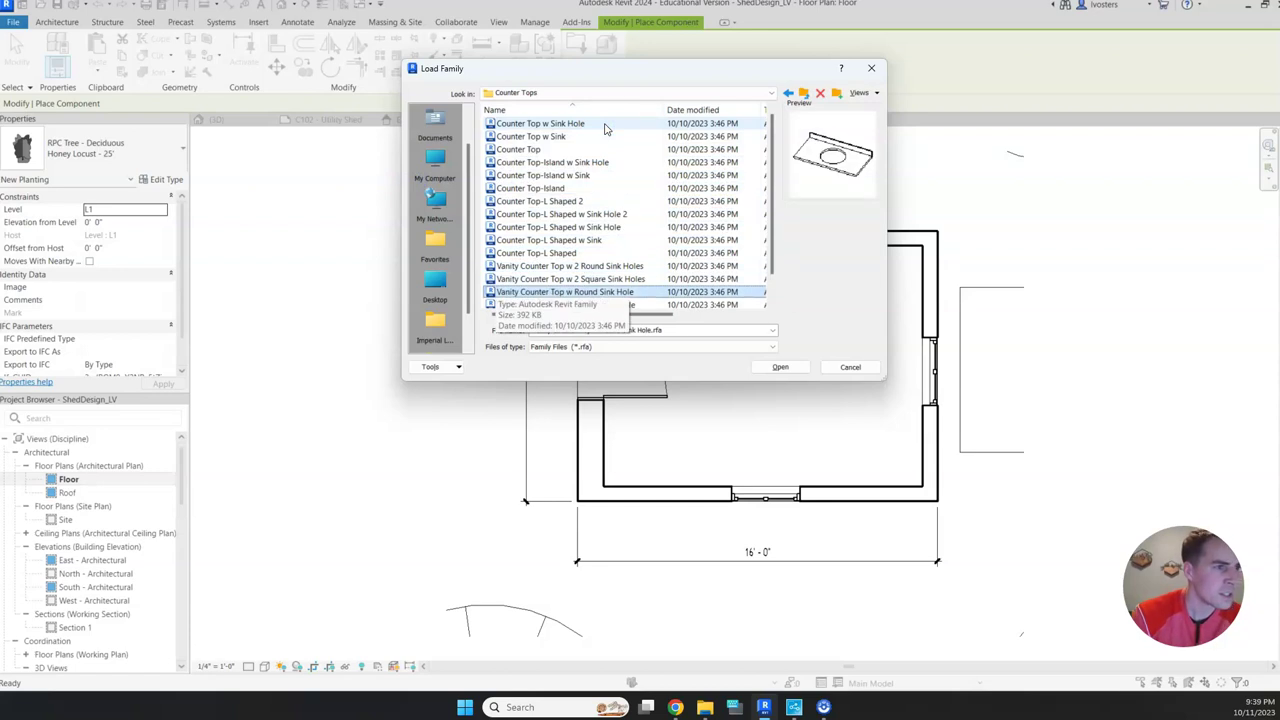
pyautogui.press('Down')
pyautogui.press('Down')
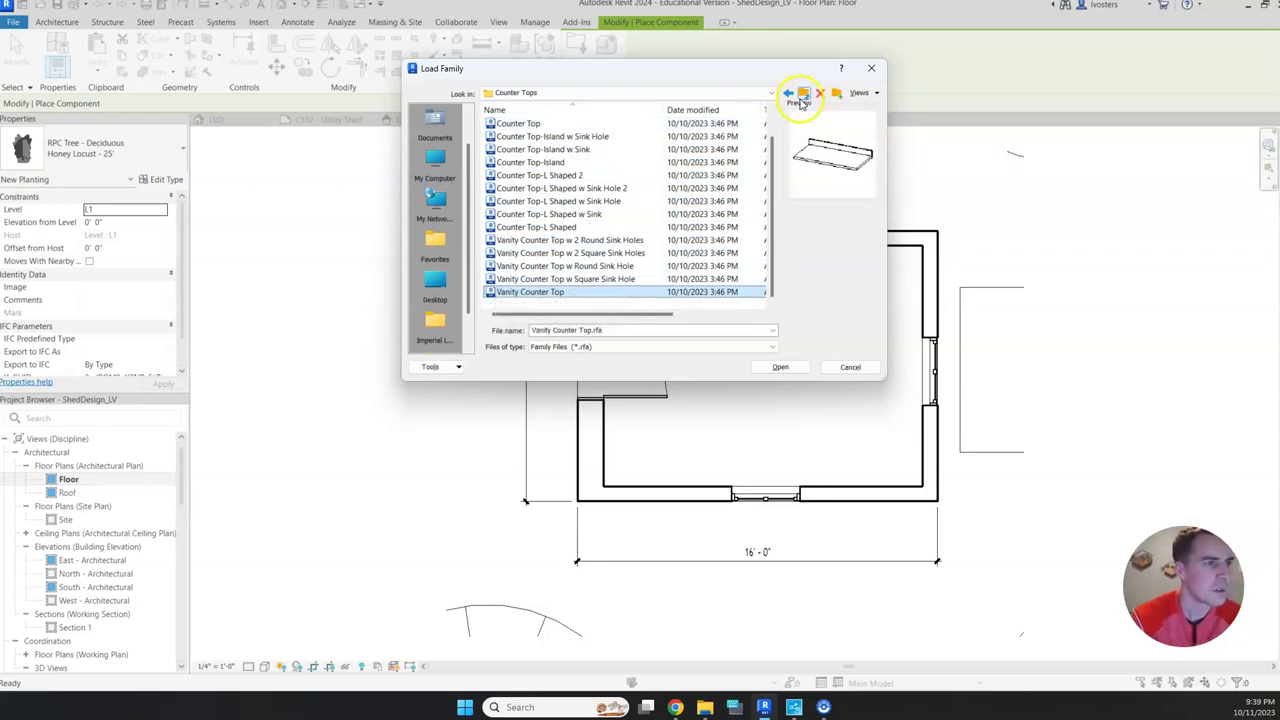
pyautogui.click(801, 93)
pyautogui.doubleClick(617, 151)
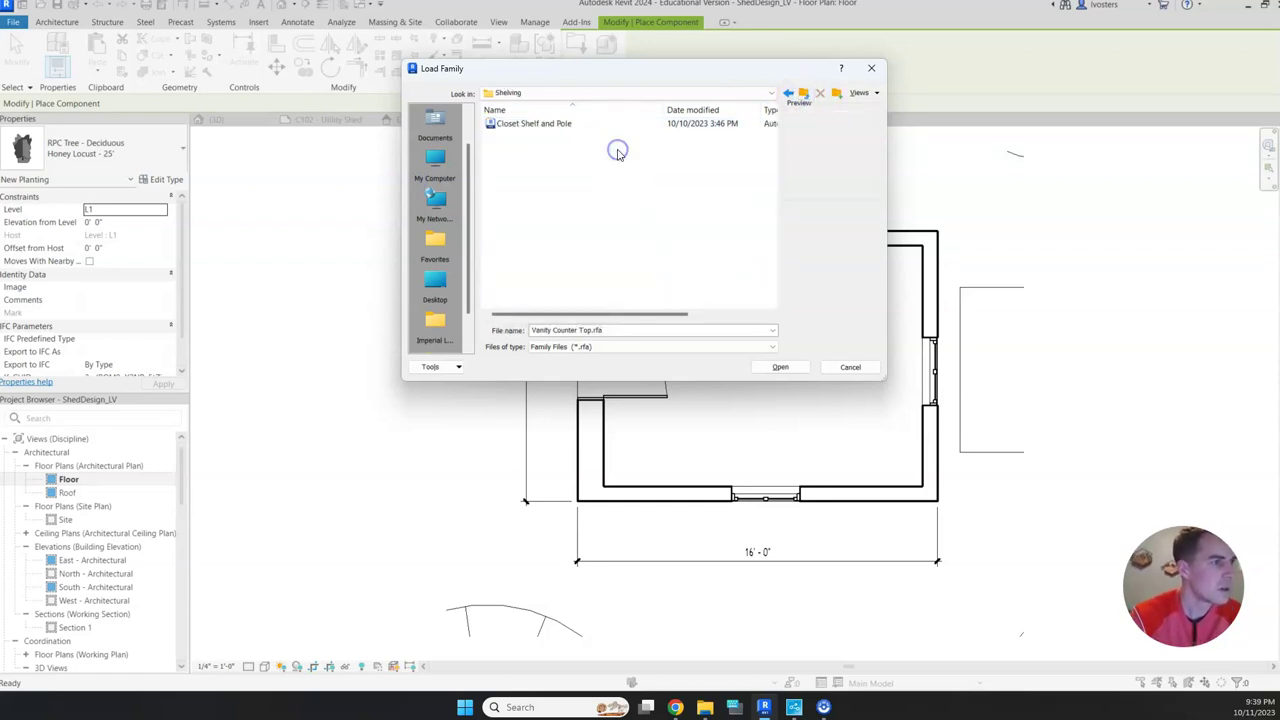
pyautogui.click(612, 124)
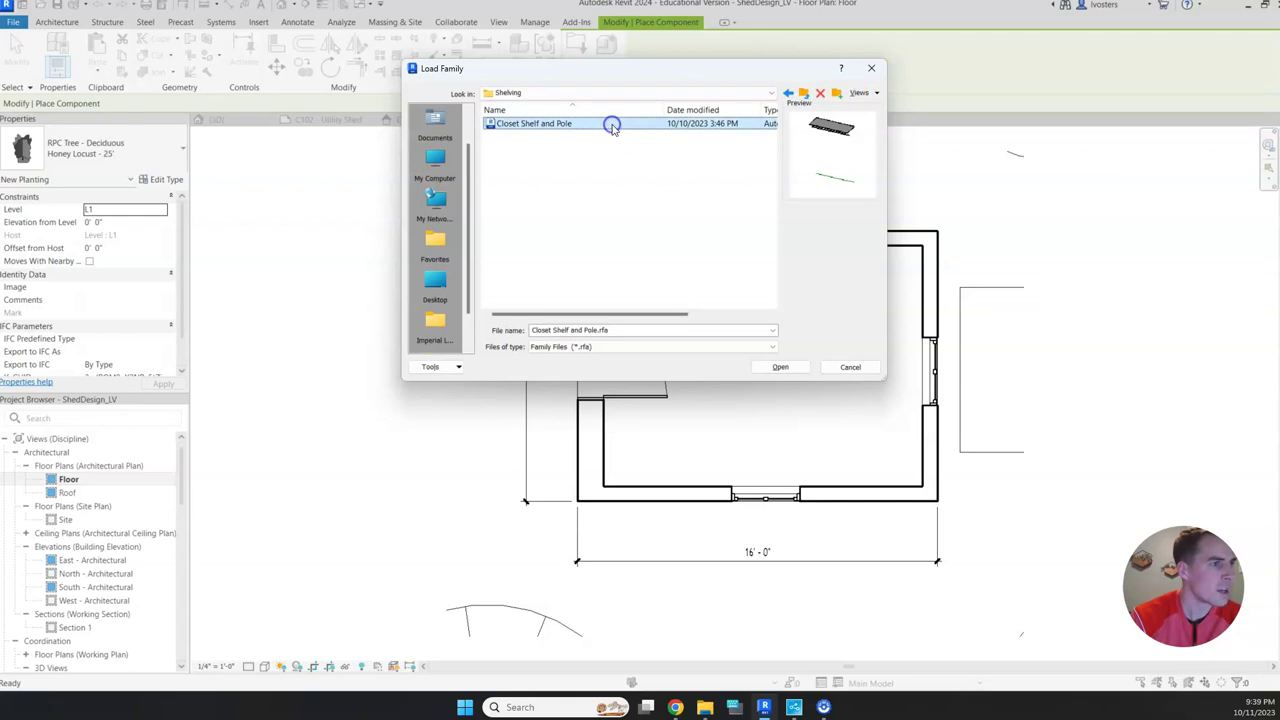
pyautogui.click(805, 94)
# - Open Tall Cabinets, preview its families, and select Tall Cabinet-Shelf Unit
pyautogui.doubleClick(587, 165)
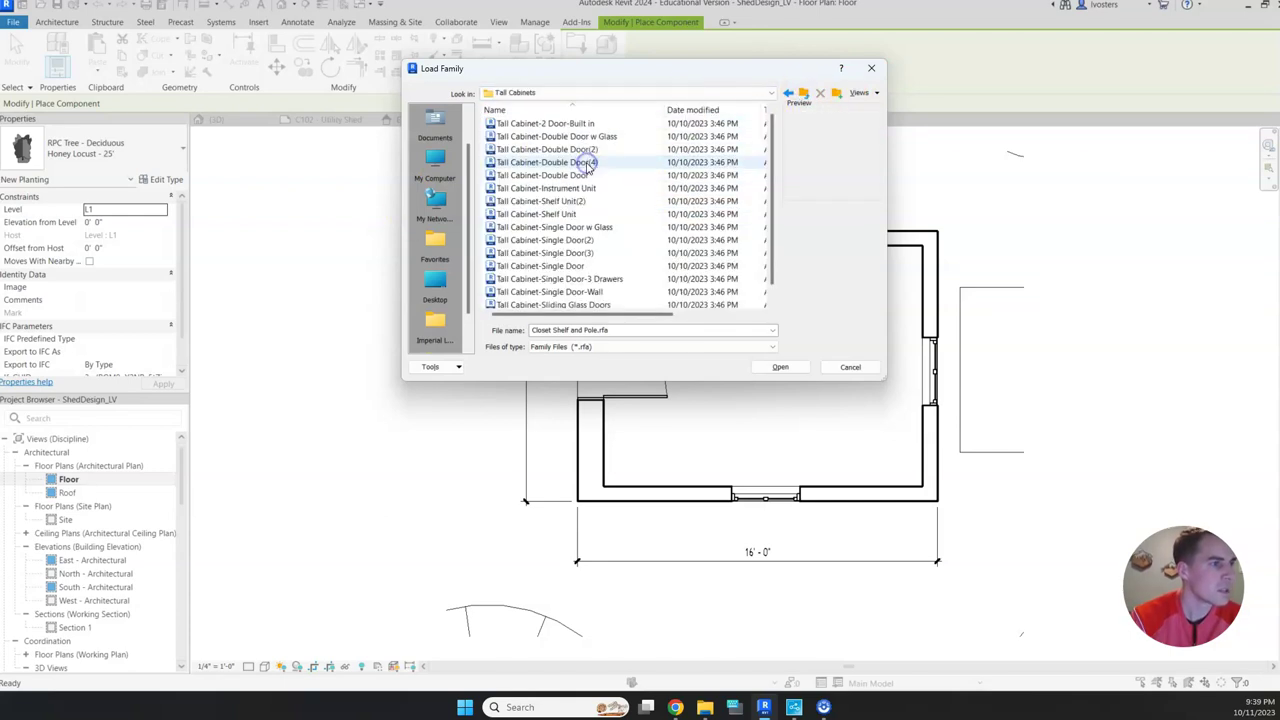
pyautogui.click(596, 124)
pyautogui.press('Down')
pyautogui.press('Down')
pyautogui.press('Down')
pyautogui.press('Down')
pyautogui.press('Down')
pyautogui.press('Down')
pyautogui.press('Down')
pyautogui.press('Down')
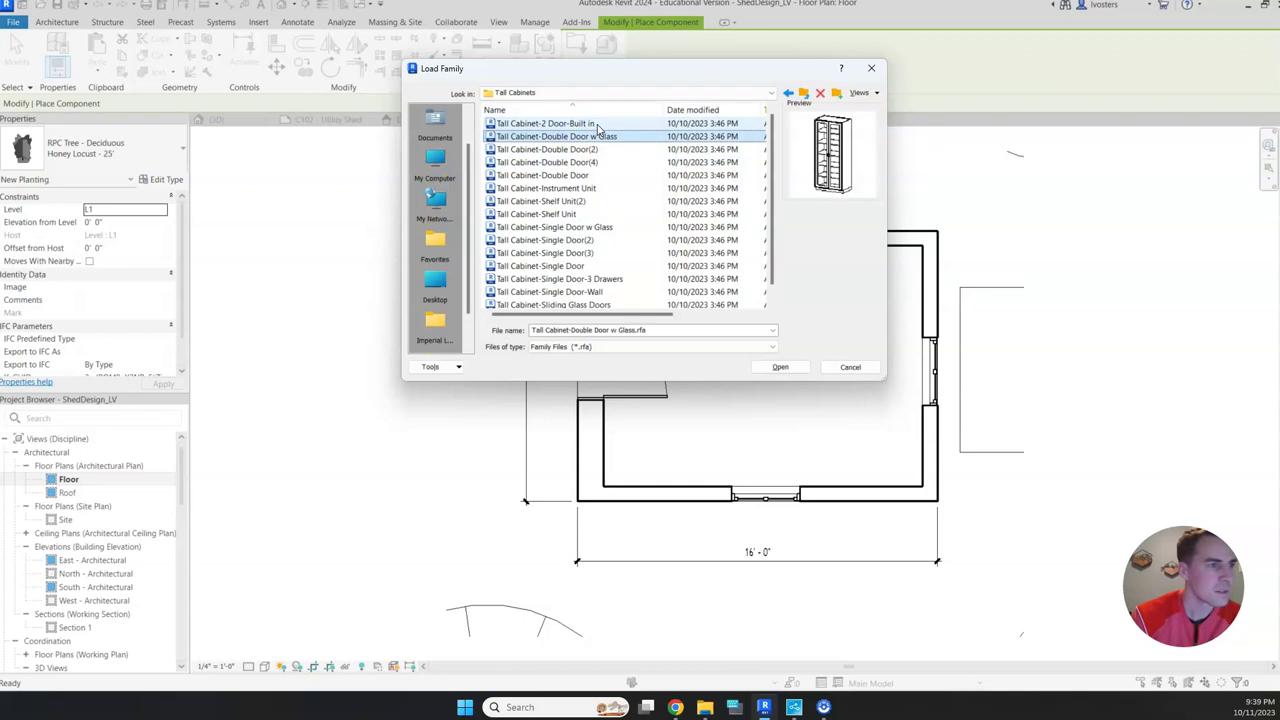
pyautogui.press('Down')
pyautogui.press('Down')
pyautogui.press('Down')
pyautogui.press('Down')
pyautogui.press('Down')
pyautogui.press('Down')
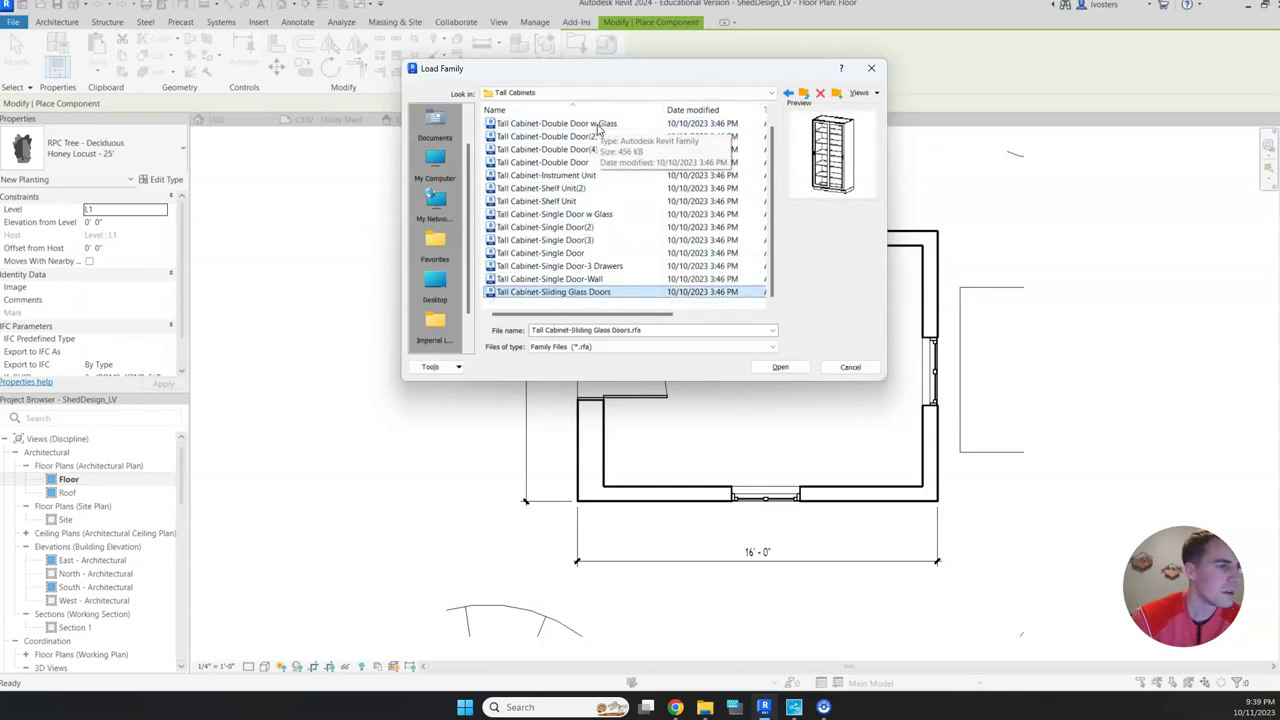
pyautogui.click(598, 201)
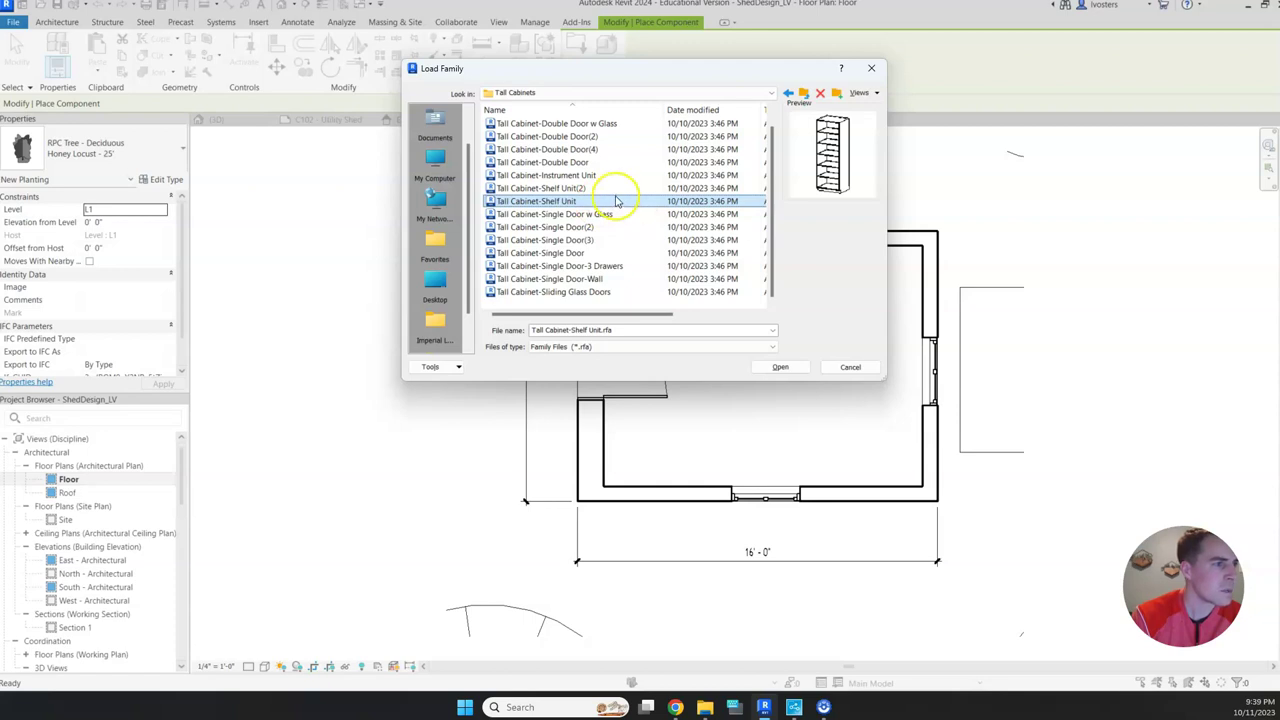
# - Load Tall Cabinet-Shelf Unit 30" and place two units side by side along the top wall
pyautogui.click(784, 368)
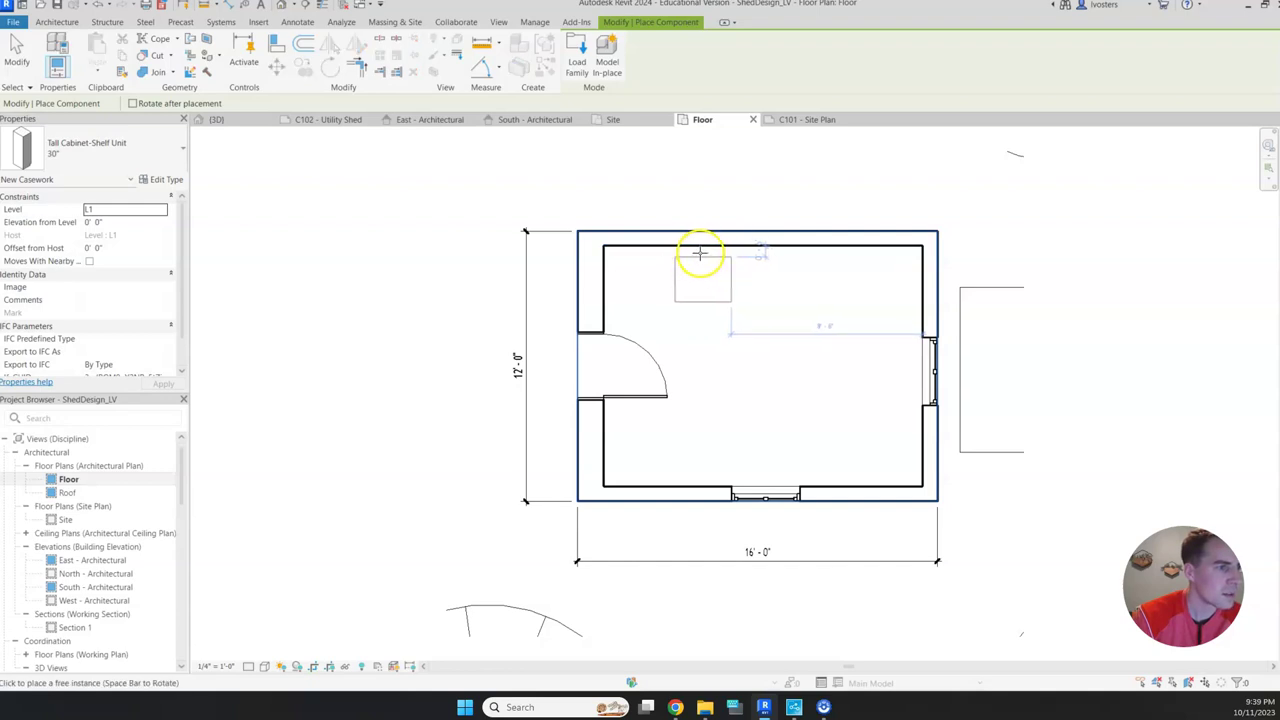
pyautogui.click(821, 252)
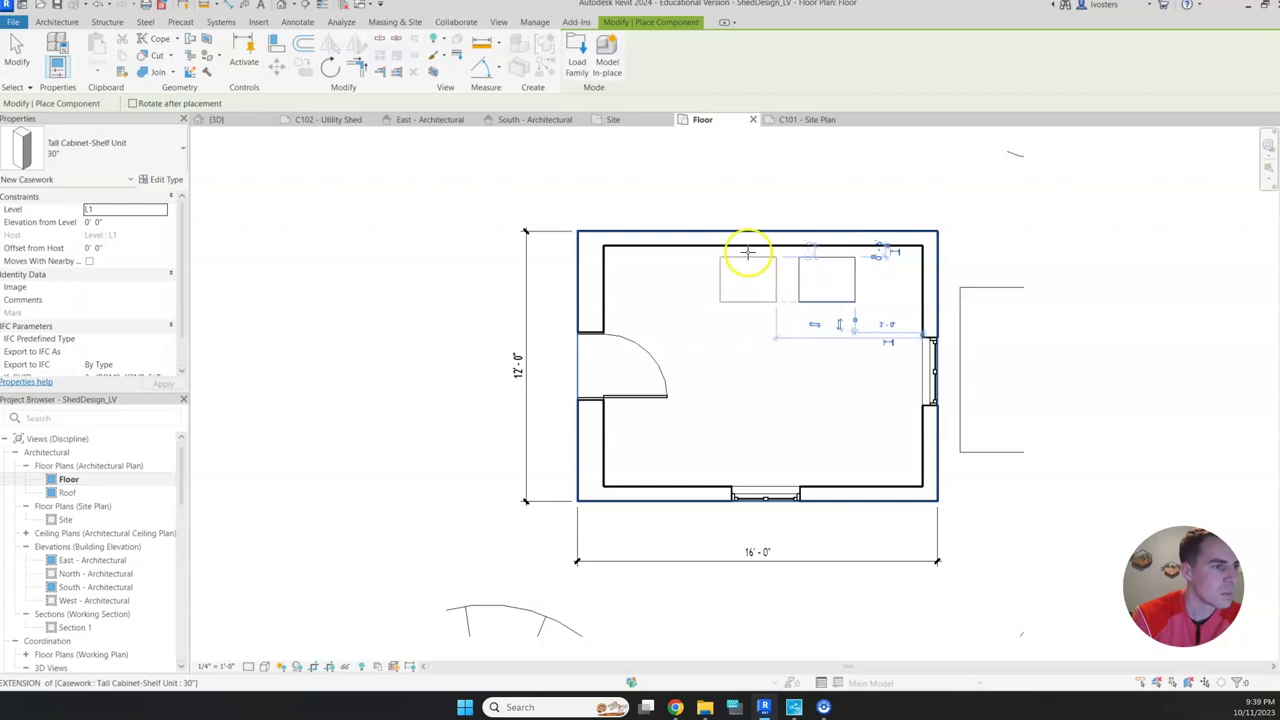
pyautogui.click(747, 252)
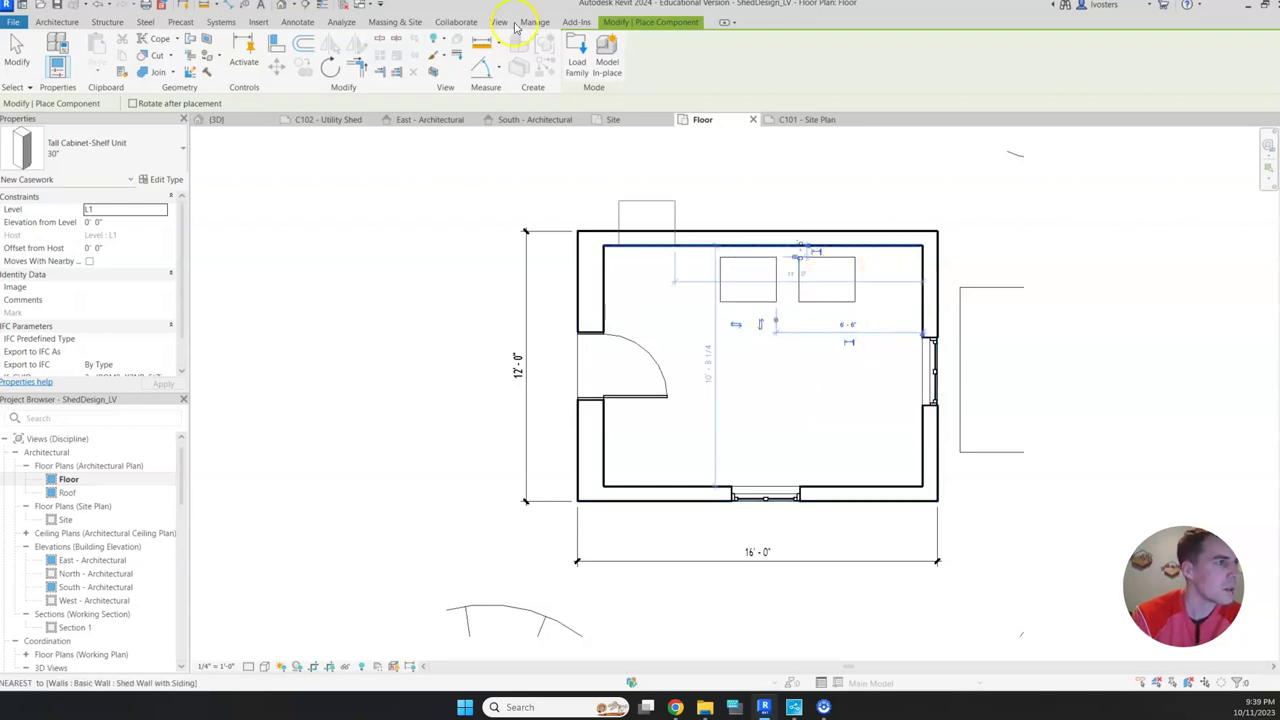
# - Reopen Load Family, go up to the US category folders, and look into System Families
pyautogui.click(577, 58)
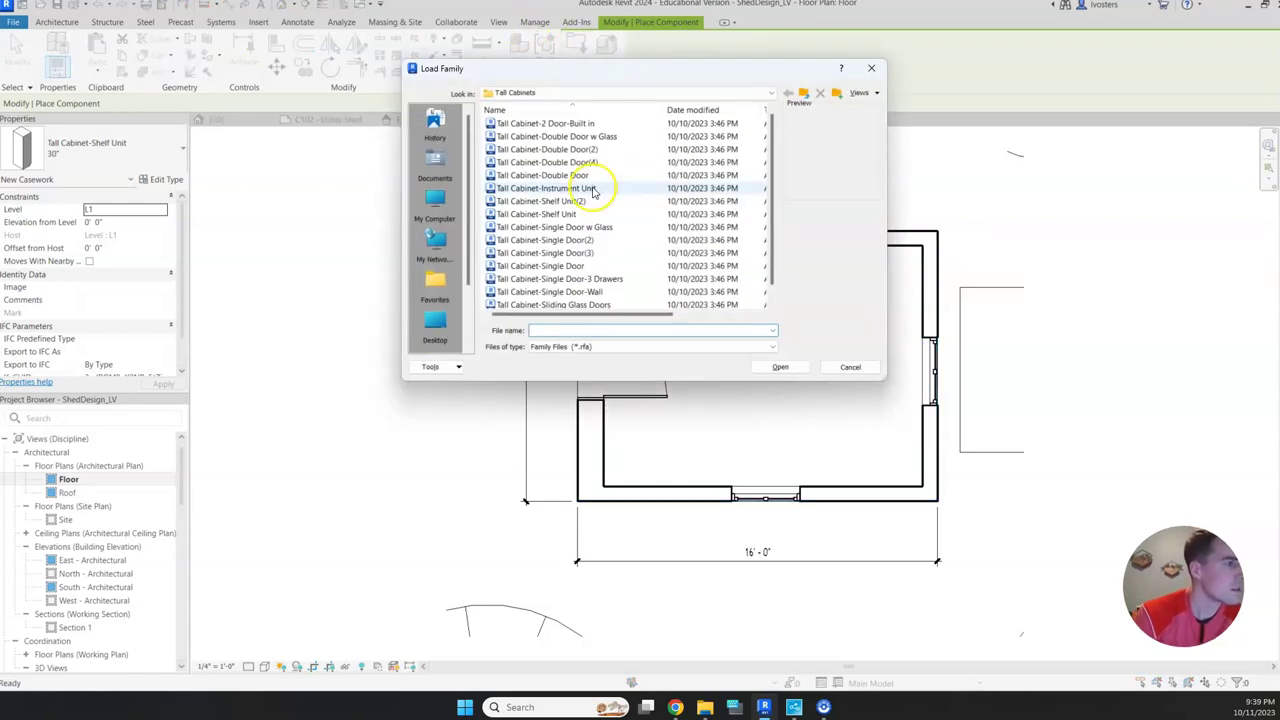
pyautogui.click(805, 92)
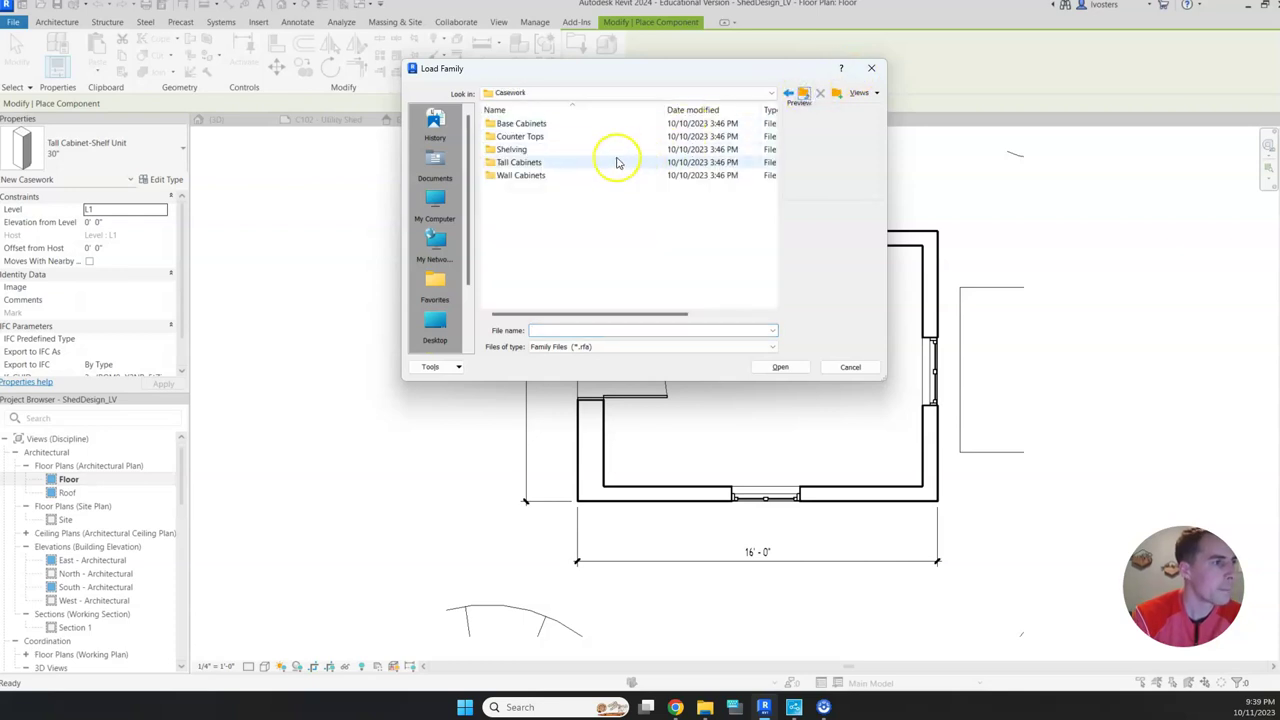
pyautogui.click(803, 94)
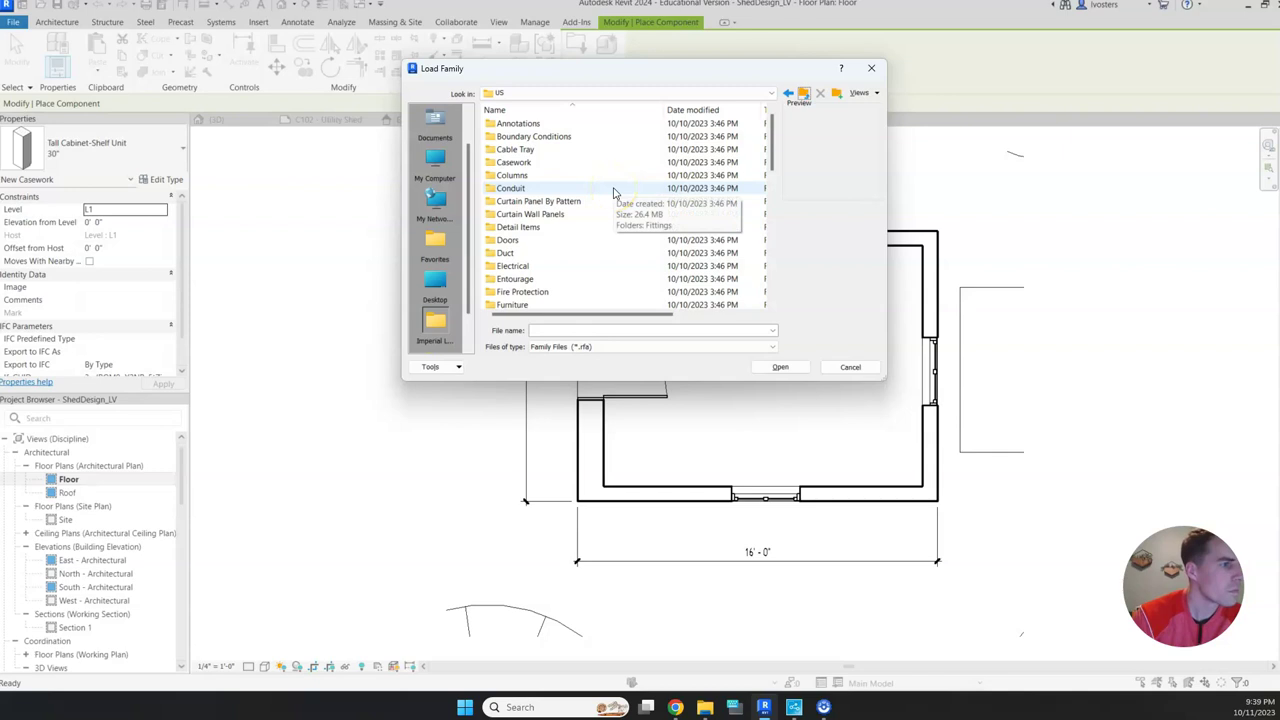
pyautogui.scroll(-3, 615, 193)
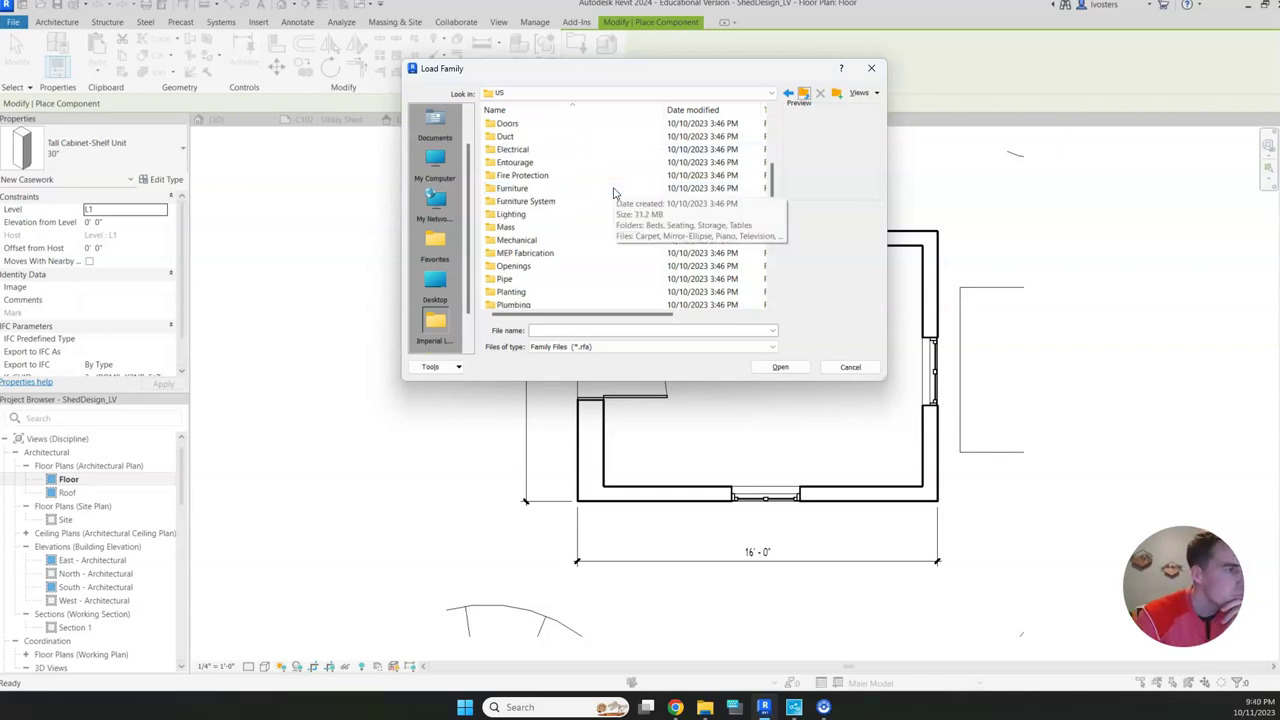
pyautogui.scroll(-5, 615, 193)
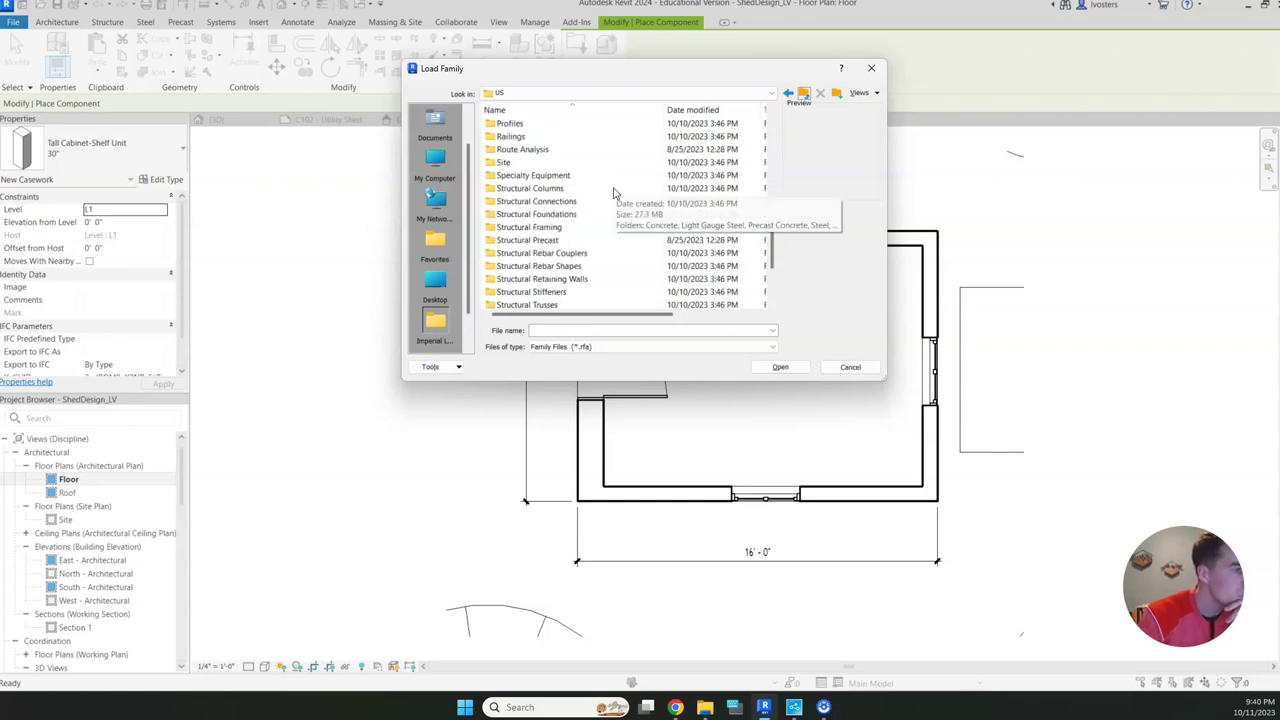
pyautogui.scroll(-2, 615, 193)
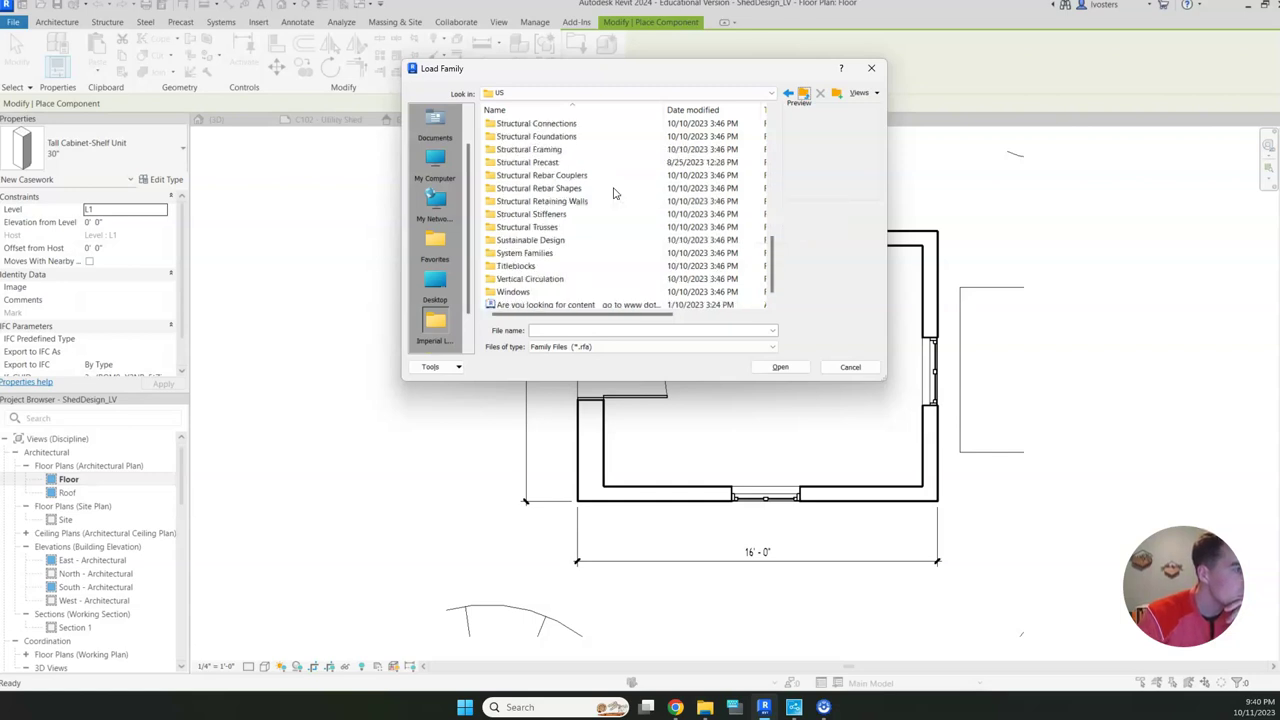
pyautogui.doubleClick(560, 255)
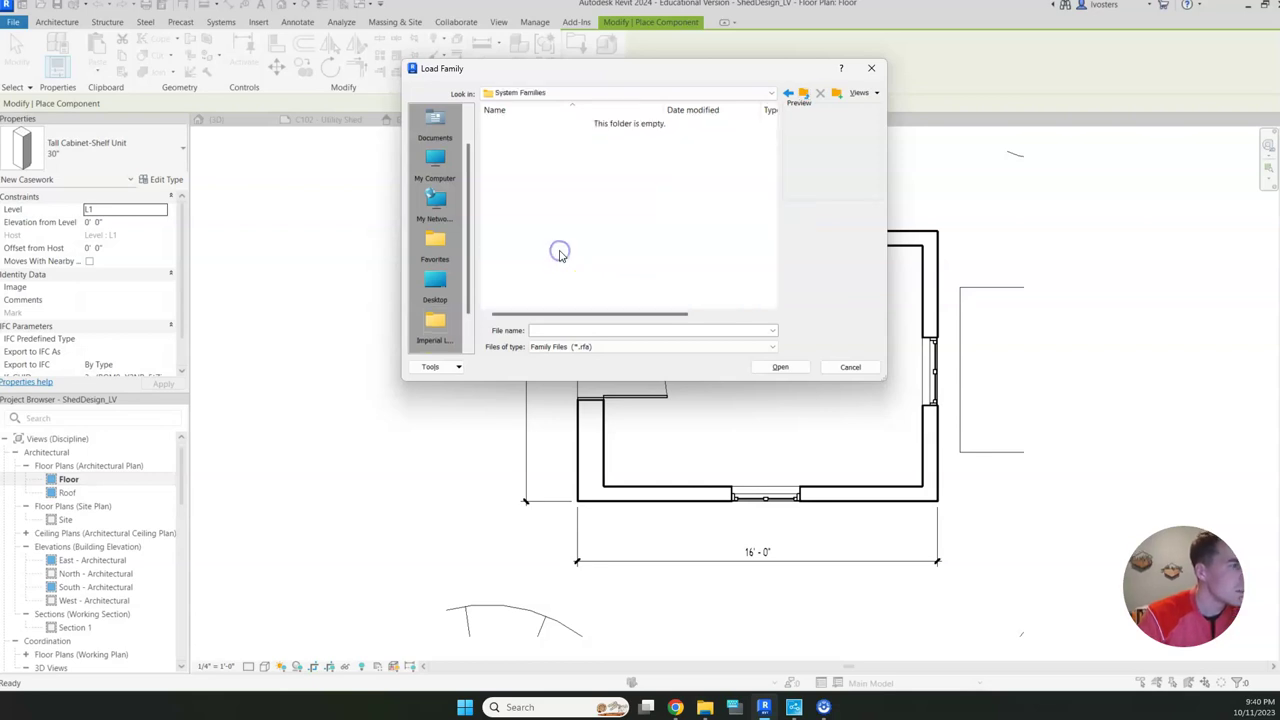
pyautogui.click(803, 95)
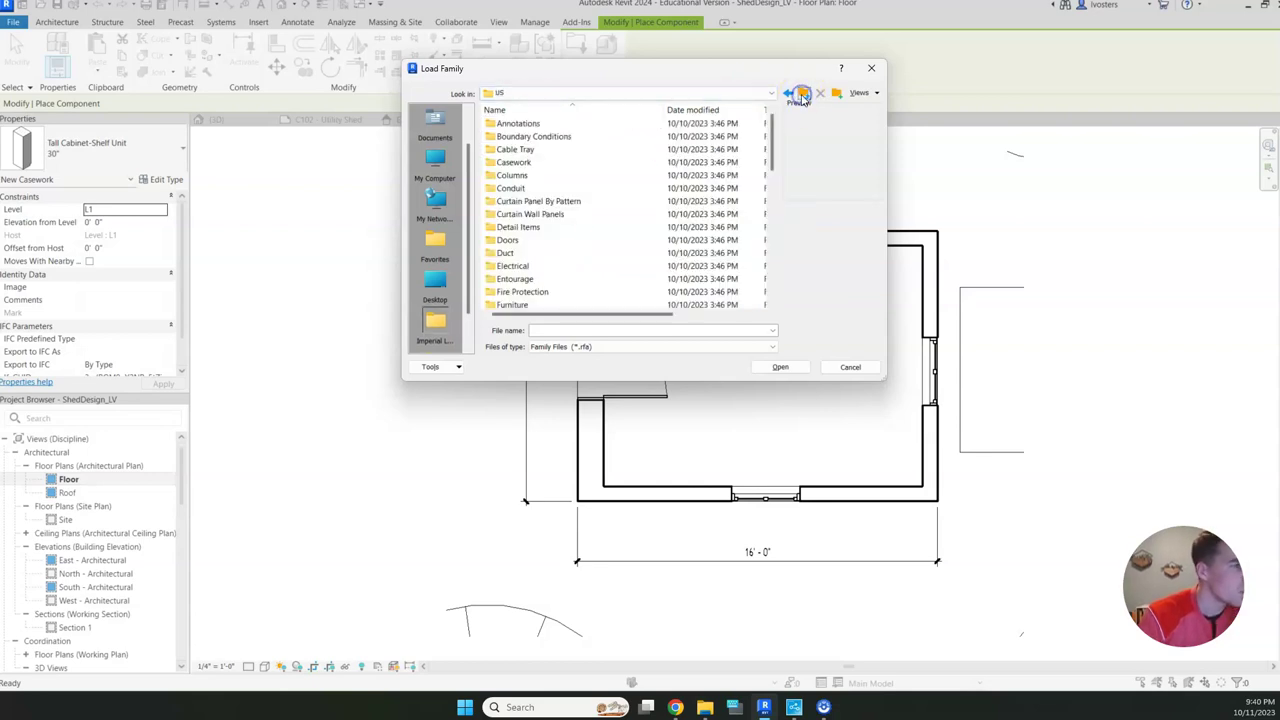
# - Look into Detail Items at the Div 01-General folder, then return to US
pyautogui.doubleClick(586, 228)
pyautogui.click(614, 124)
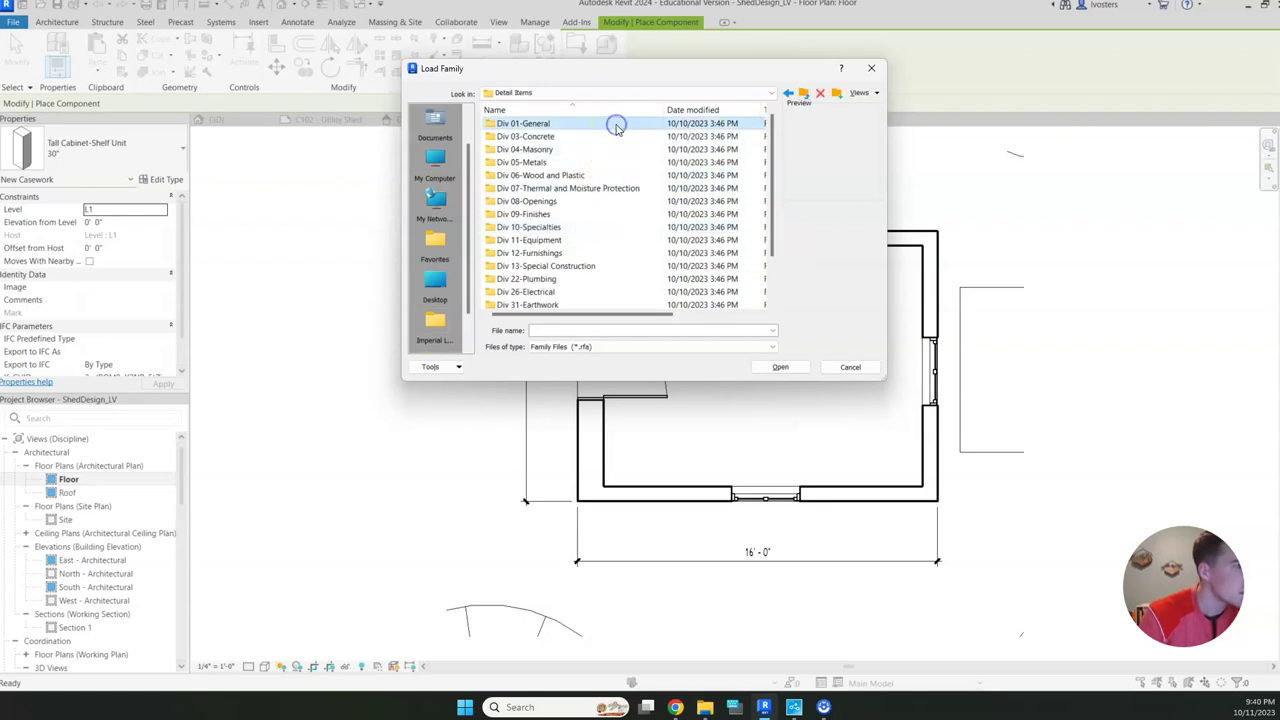
pyautogui.scroll(-2, 610, 243)
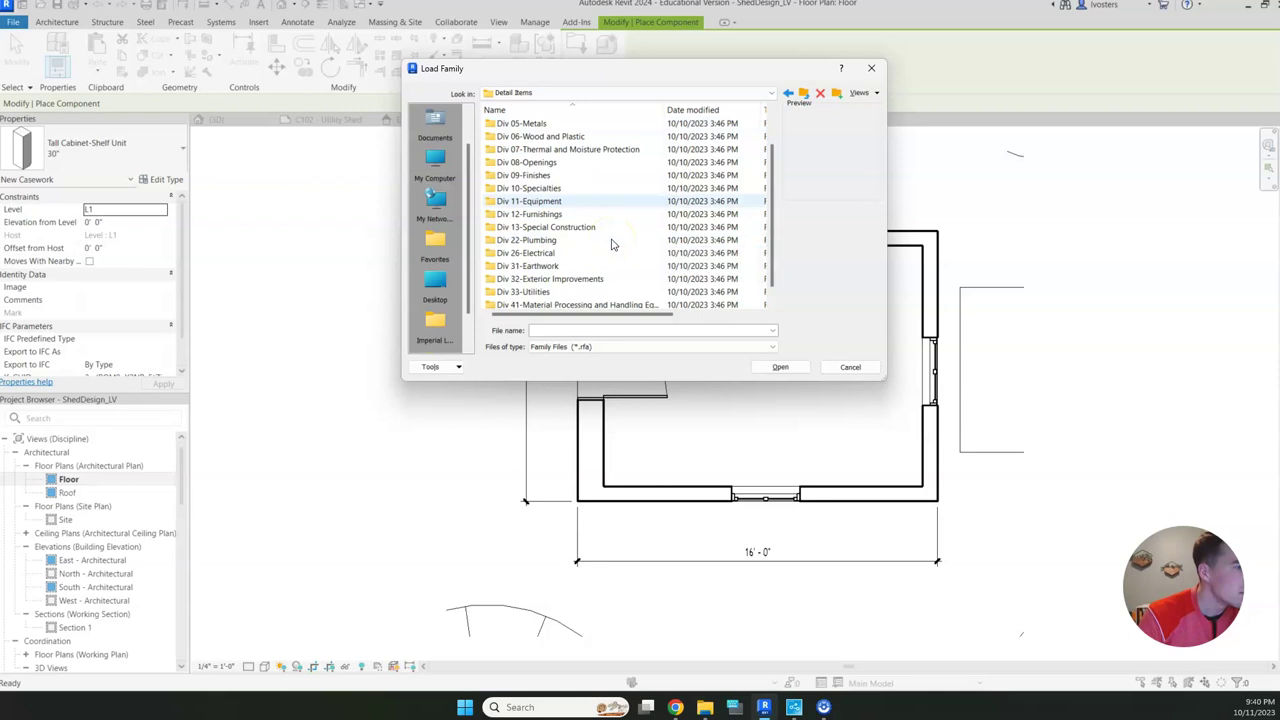
pyautogui.scroll(1, 610, 244)
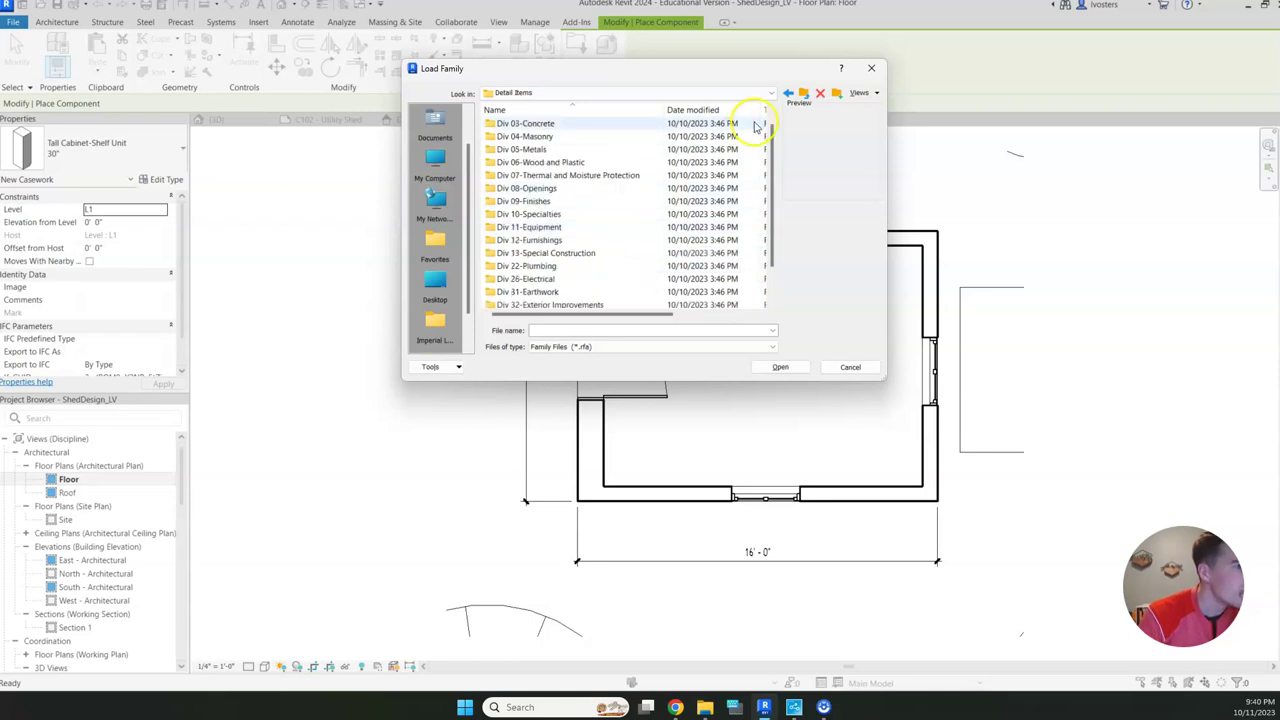
pyautogui.click(789, 93)
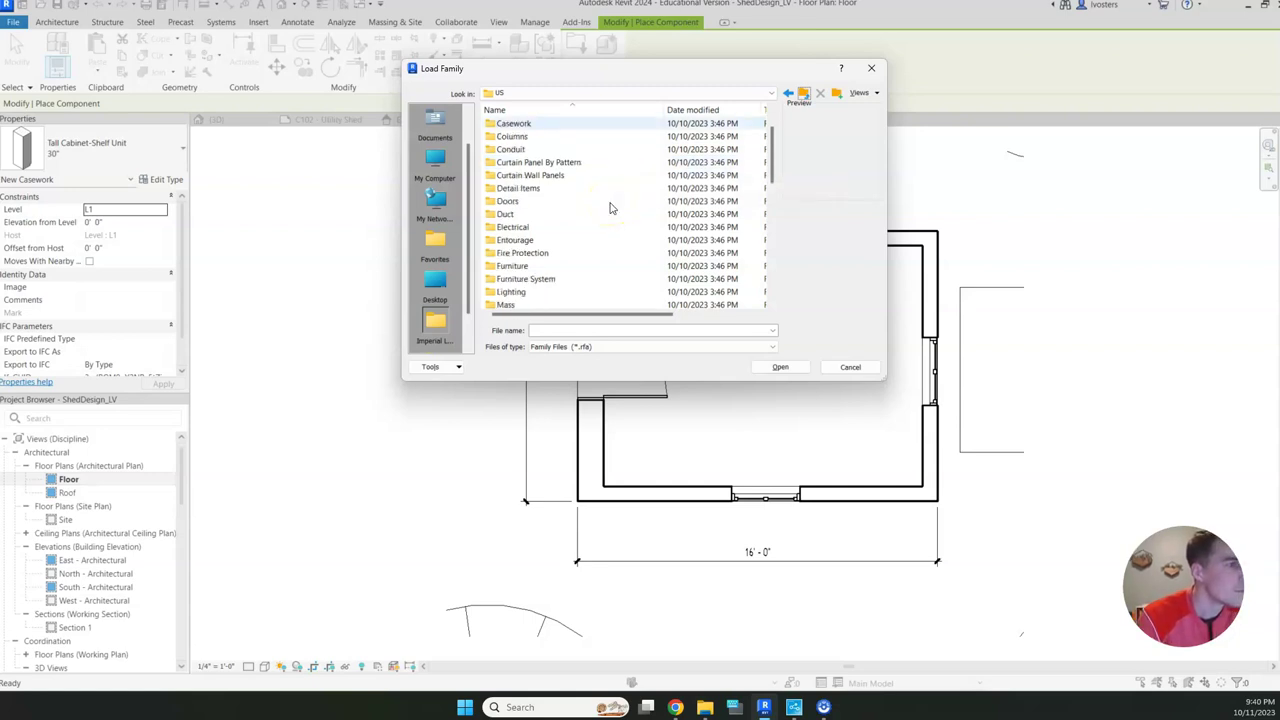
# - Open Furniture and preview families such as Television, Mirror-Ellipse and Carpet
pyautogui.scroll(-3, 610, 206)
pyautogui.doubleClick(566, 189)
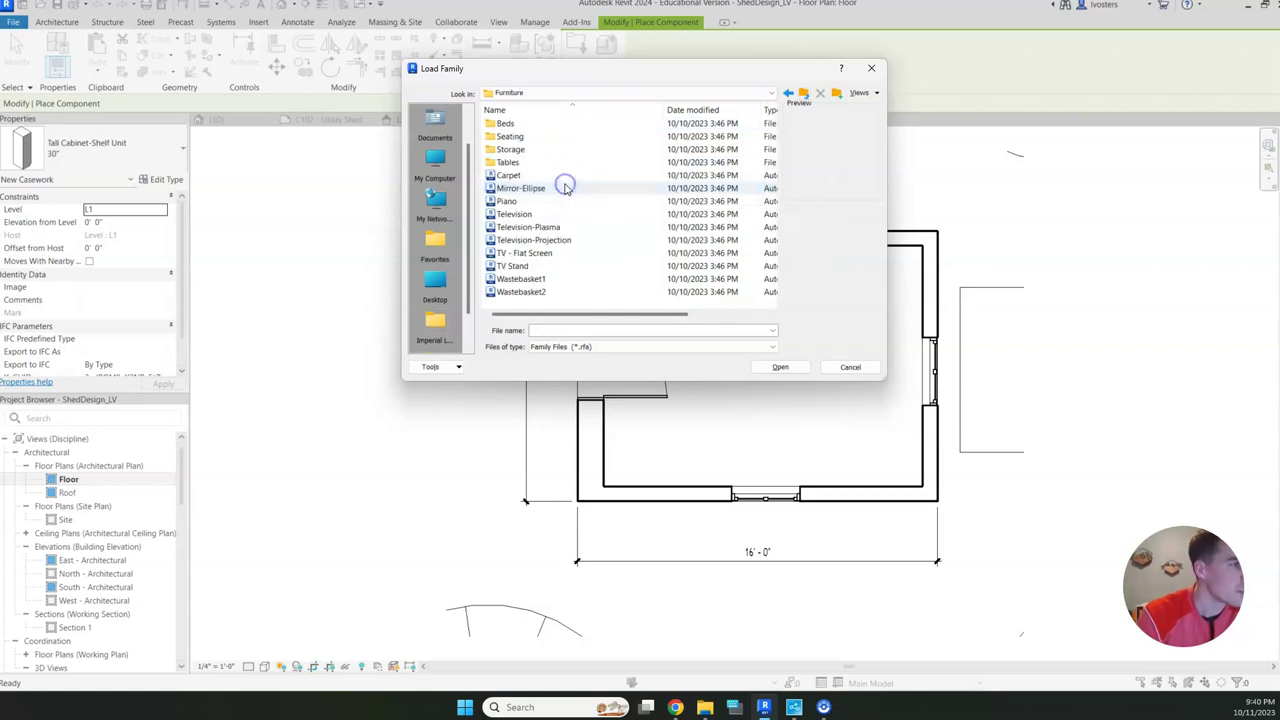
pyautogui.click(585, 212)
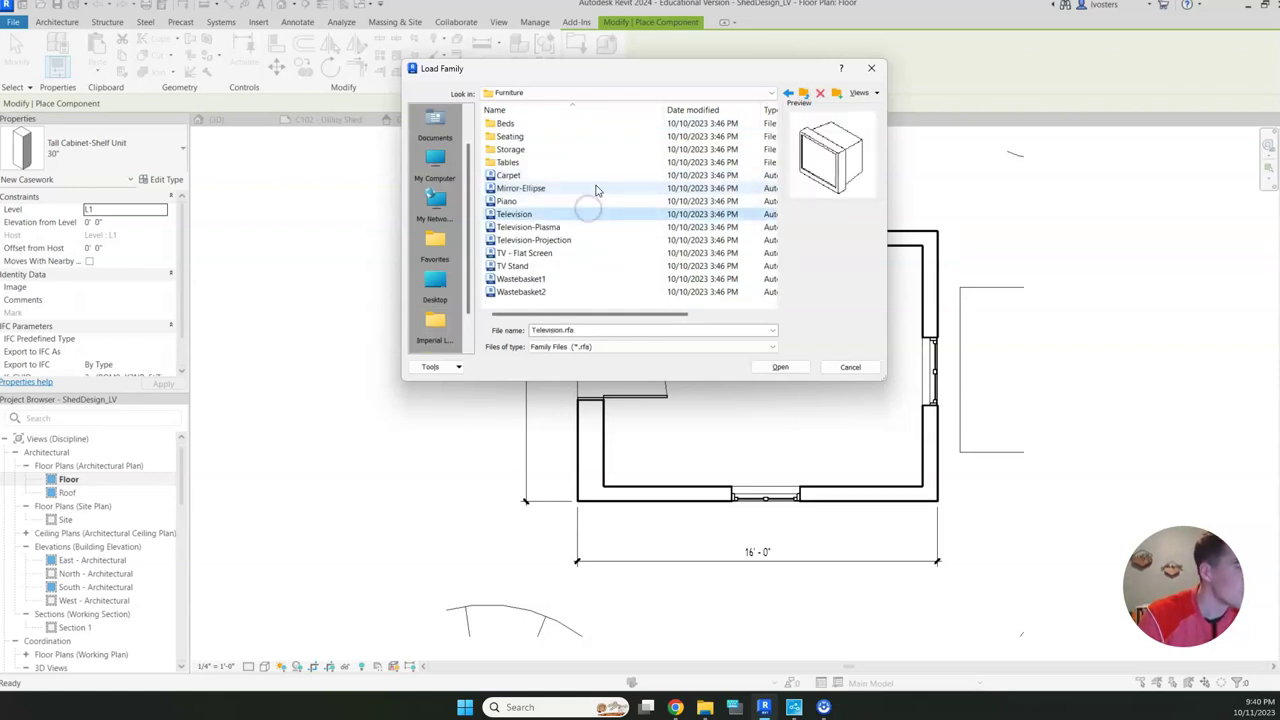
pyautogui.click(597, 188)
pyautogui.press('Down')
pyautogui.press('Down')
pyautogui.press('Down')
pyautogui.press('Down')
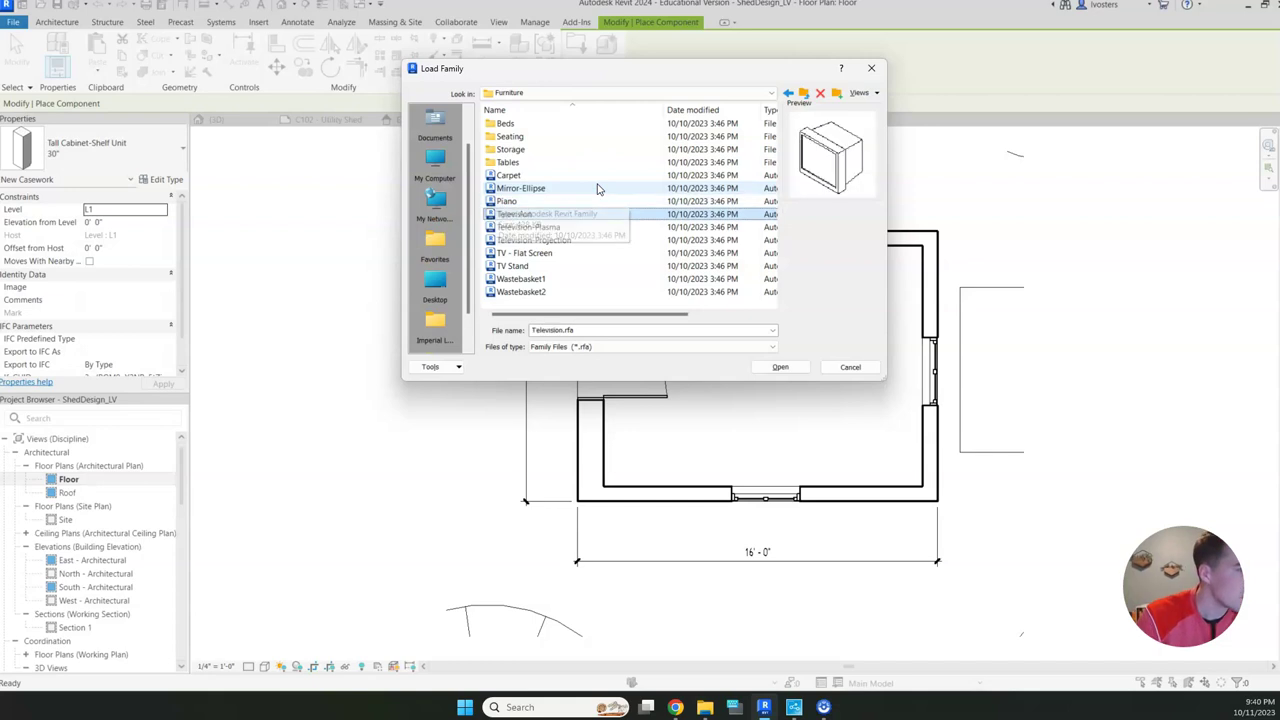
pyautogui.press('Down')
pyautogui.press('Down')
pyautogui.press('Down')
pyautogui.press('Down')
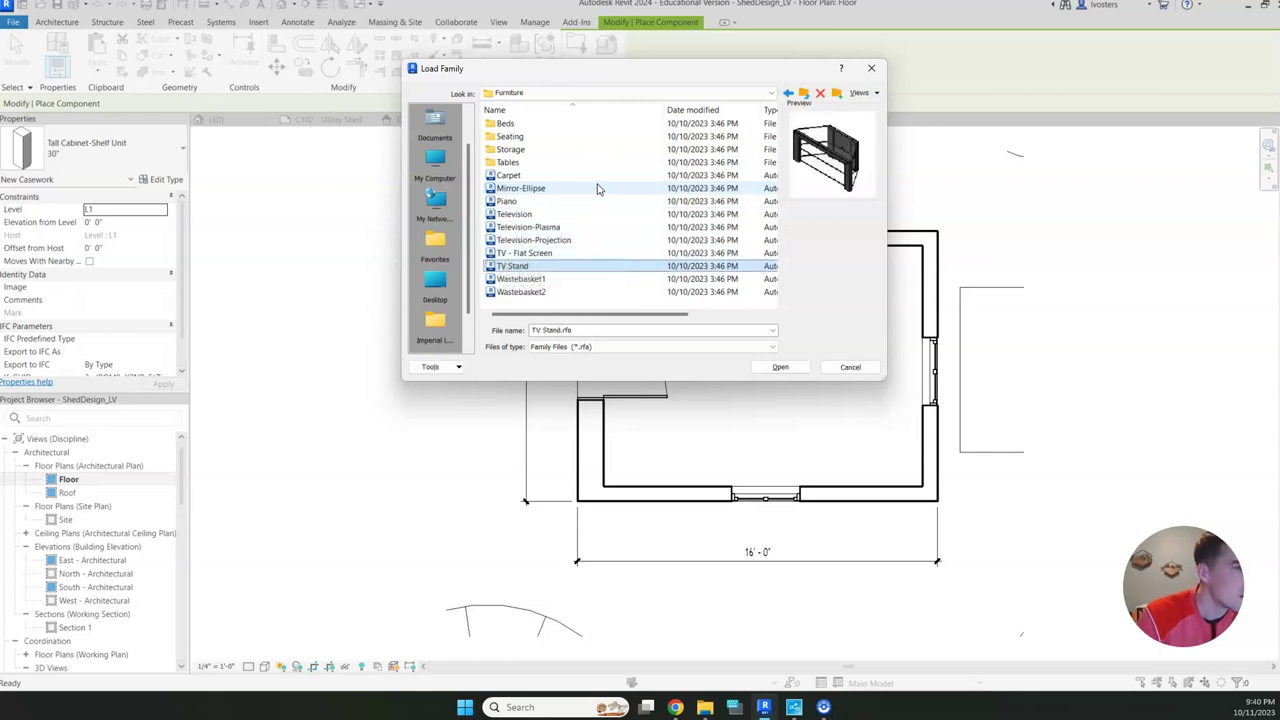
pyautogui.press('Up')
pyautogui.press('Up')
pyautogui.press('Up')
pyautogui.press('Up')
pyautogui.press('Up')
pyautogui.press('Up')
pyautogui.press('Up')
pyautogui.press('Up')
pyautogui.press('Up')
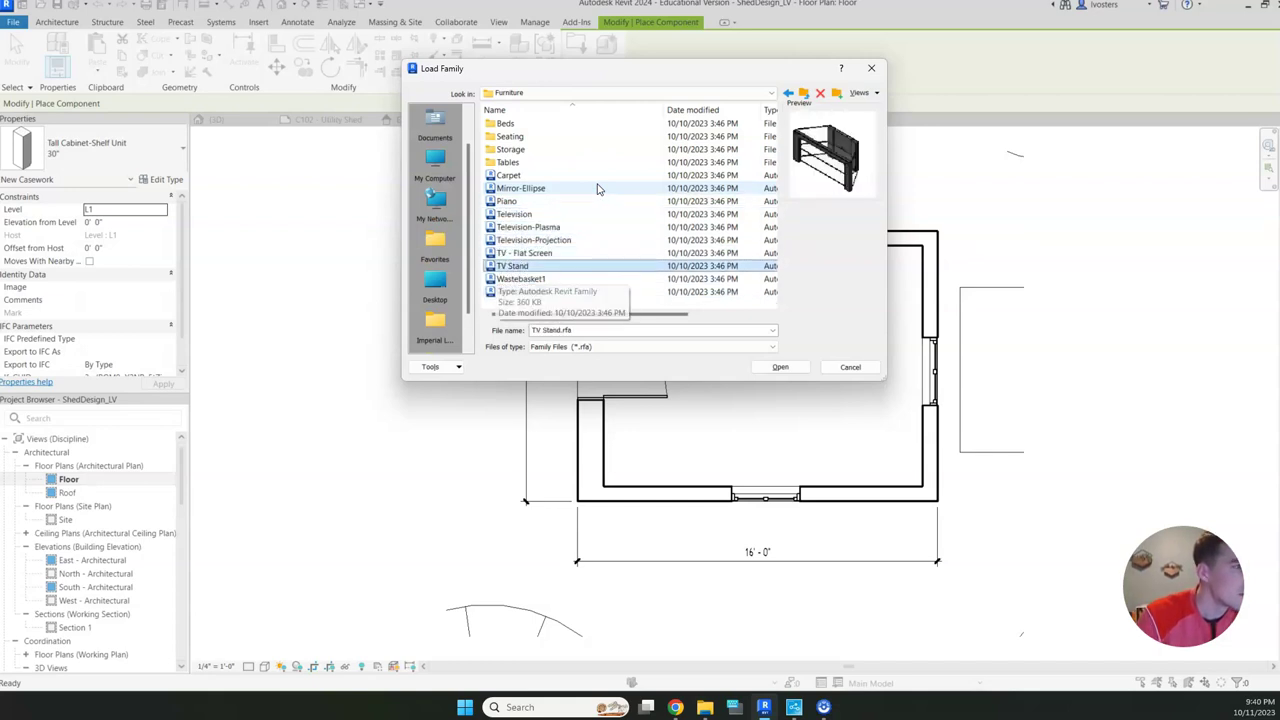
pyautogui.press('Up')
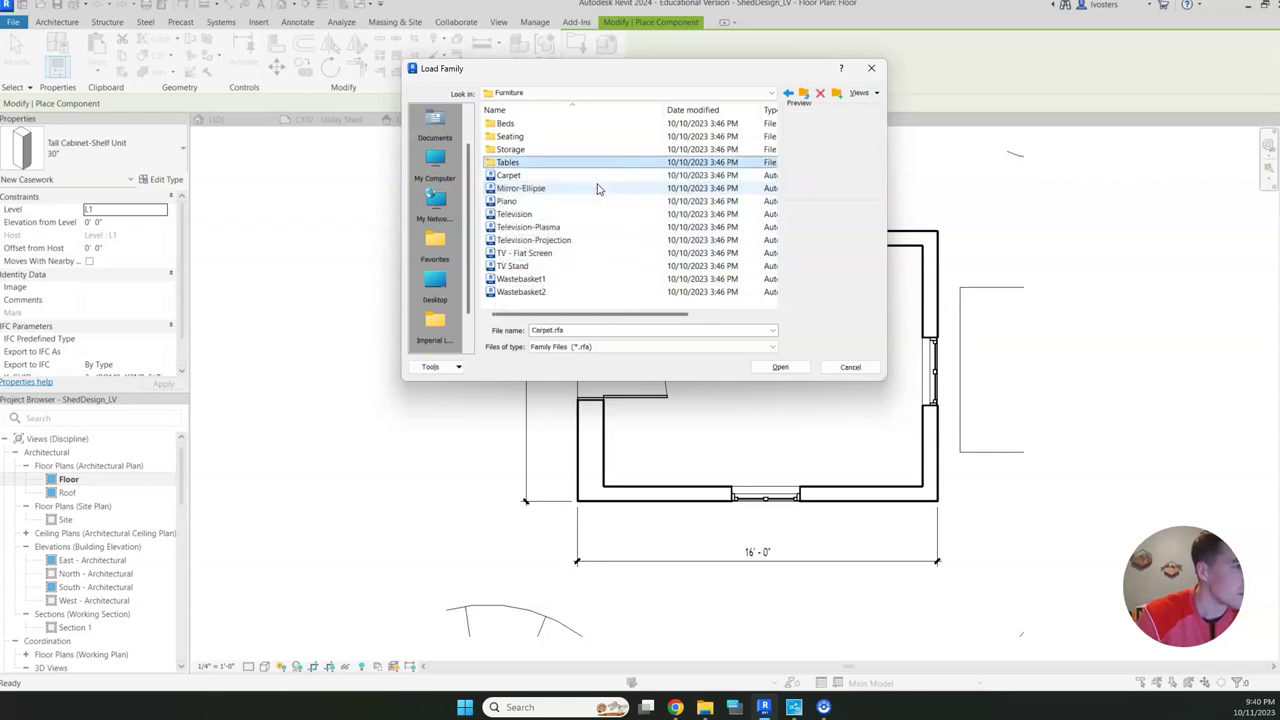
# - Open Tables, preview the table families, and select Table-Rectangular
pyautogui.doubleClick(588, 163)
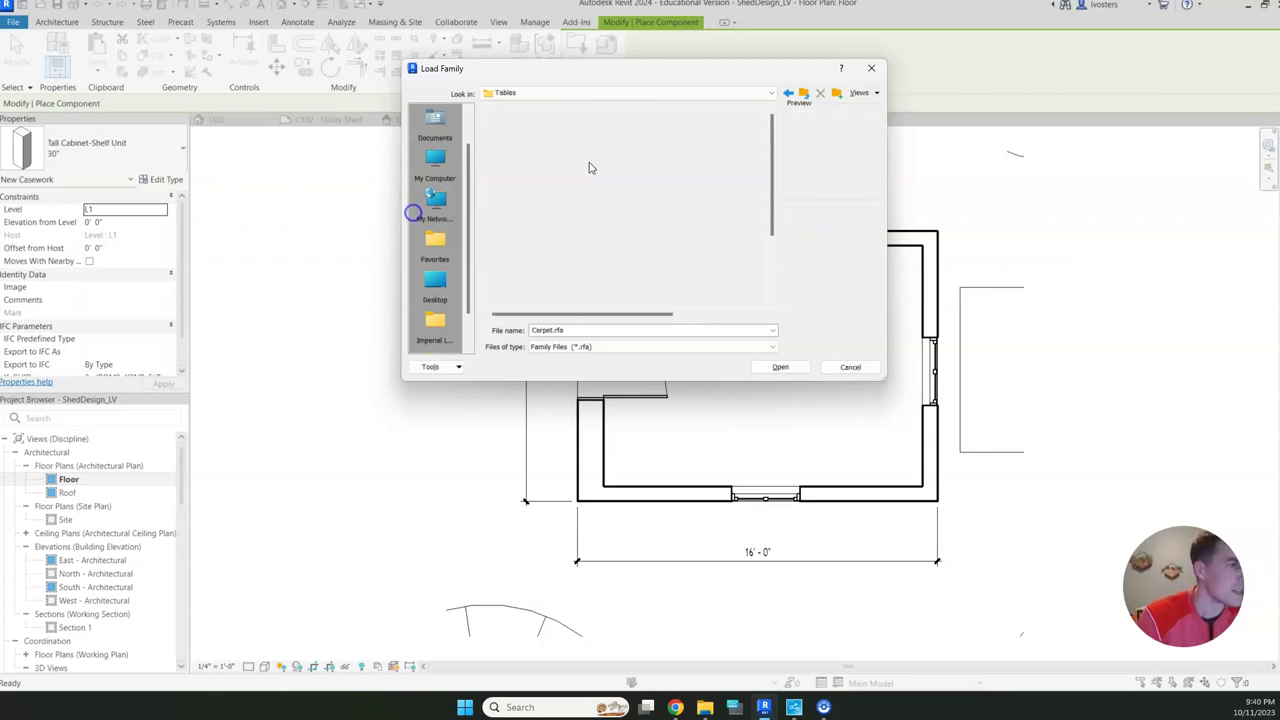
pyautogui.click(596, 124)
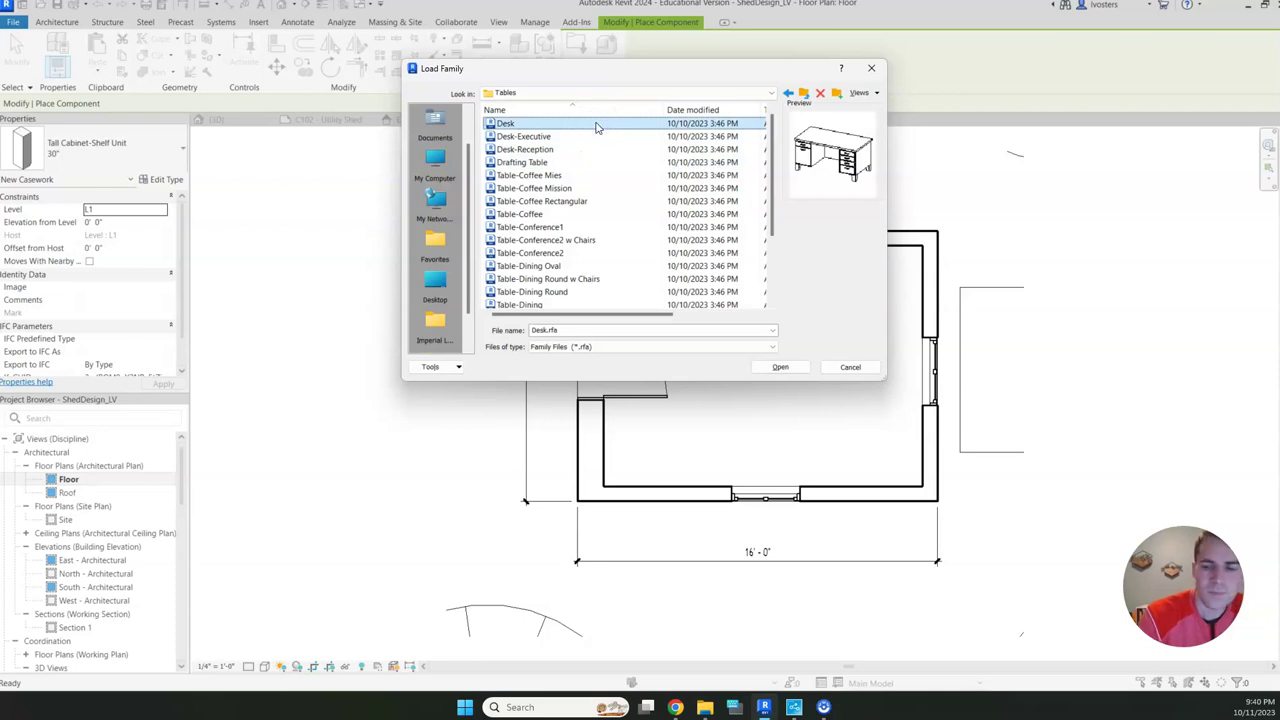
pyautogui.press('Down')
pyautogui.press('Down')
pyautogui.press('Down')
pyautogui.press('Down')
pyautogui.press('Down')
pyautogui.press('Down')
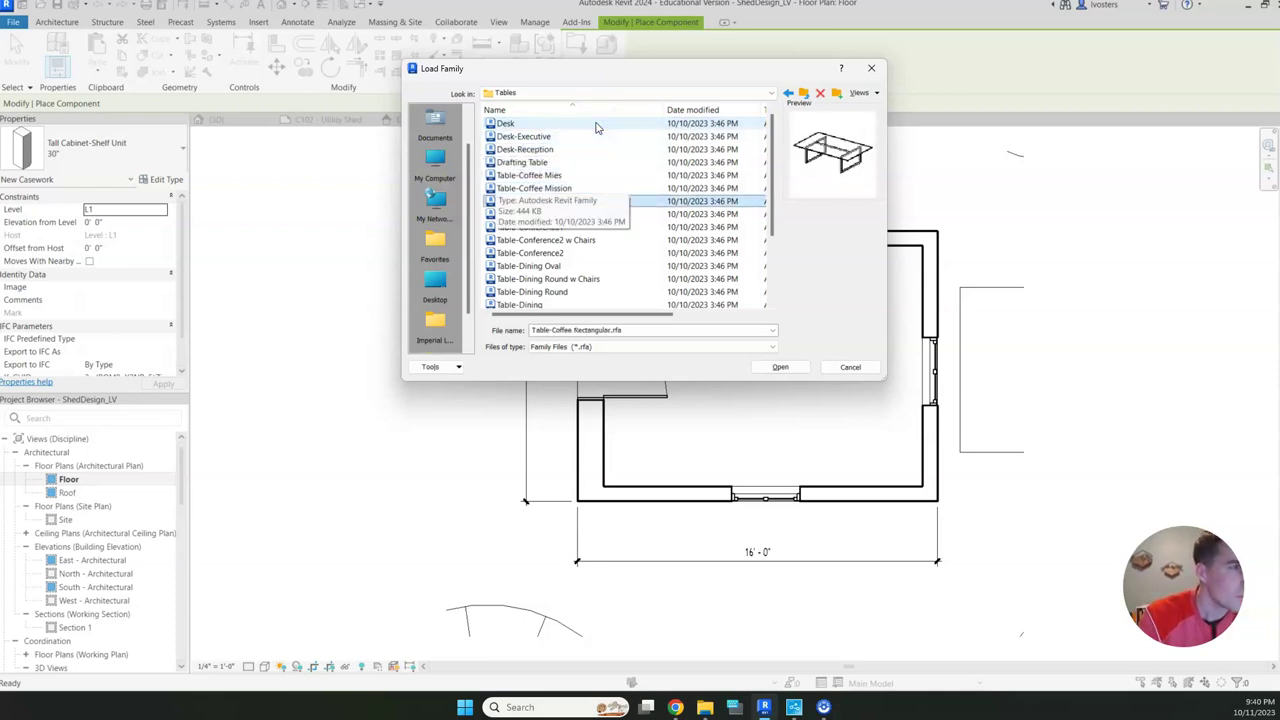
pyautogui.press('Up')
pyautogui.press('Down')
pyautogui.press('Down')
pyautogui.press('Down')
pyautogui.press('Down')
pyautogui.press('Down')
pyautogui.press('Down')
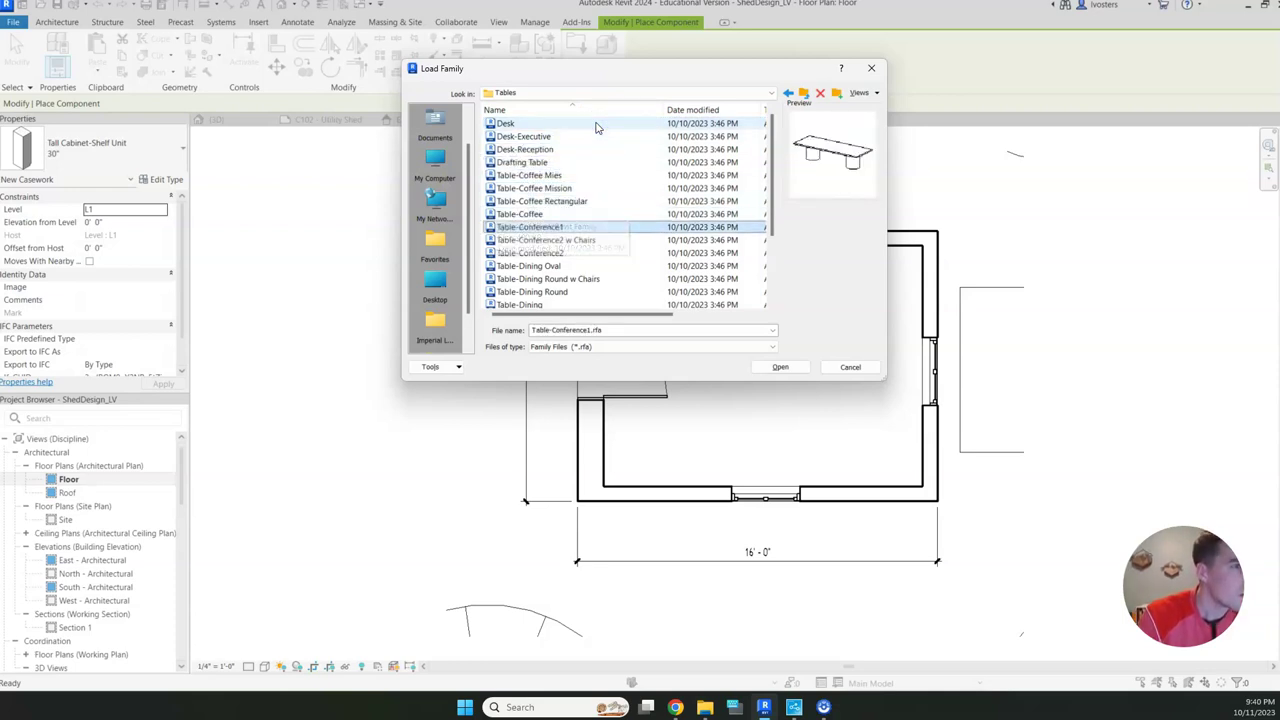
pyautogui.press('Down')
pyautogui.press('Down')
pyautogui.press('Down')
pyautogui.press('Down')
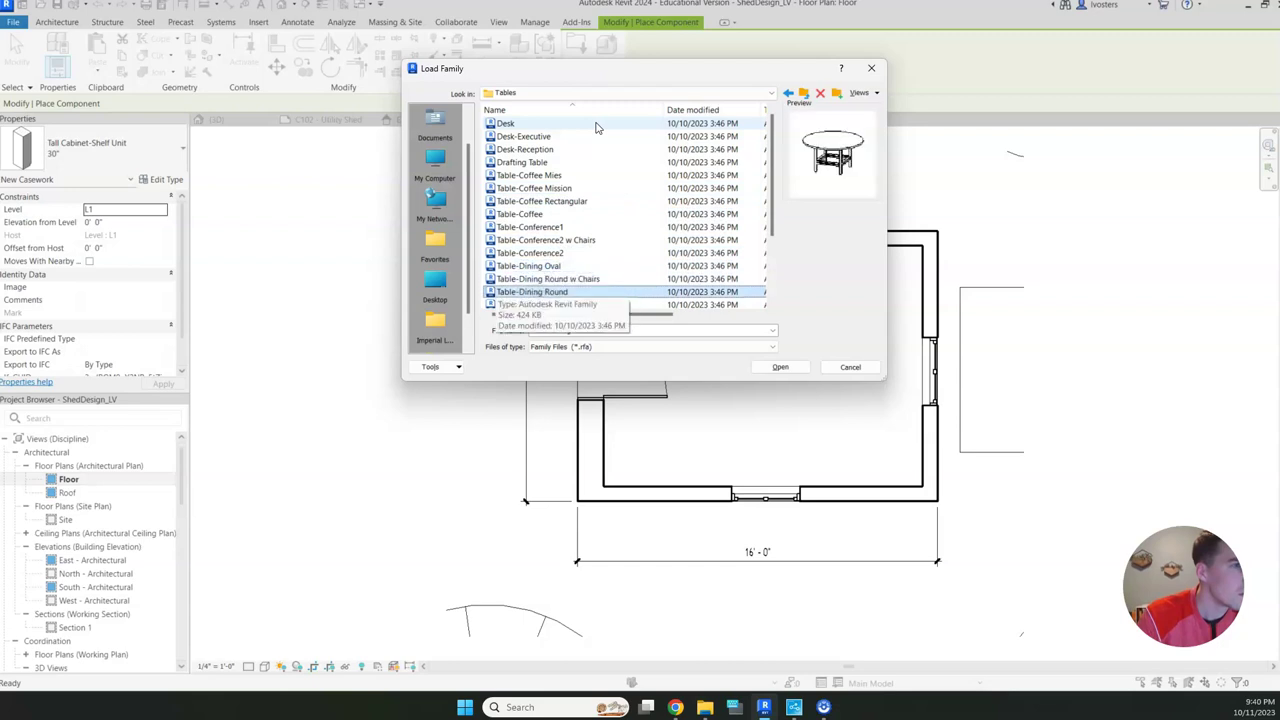
pyautogui.press('Down')
pyautogui.press('Down')
pyautogui.press('Down')
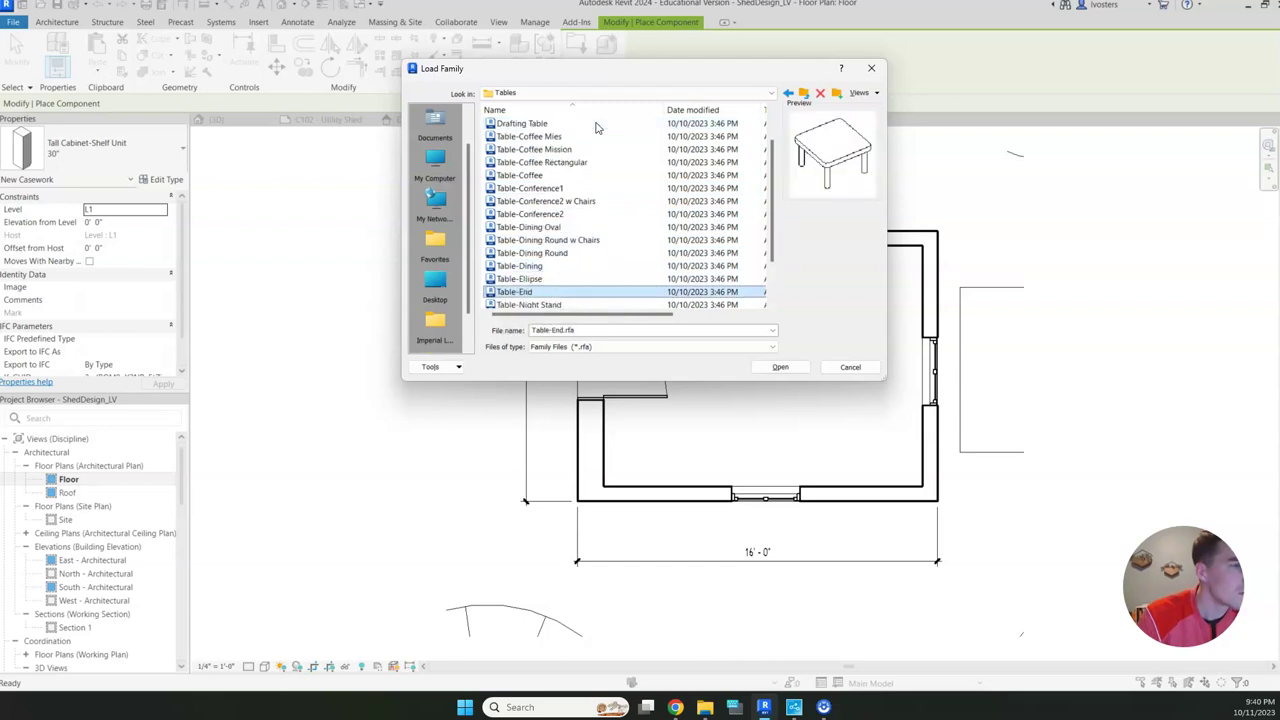
pyautogui.press('Down')
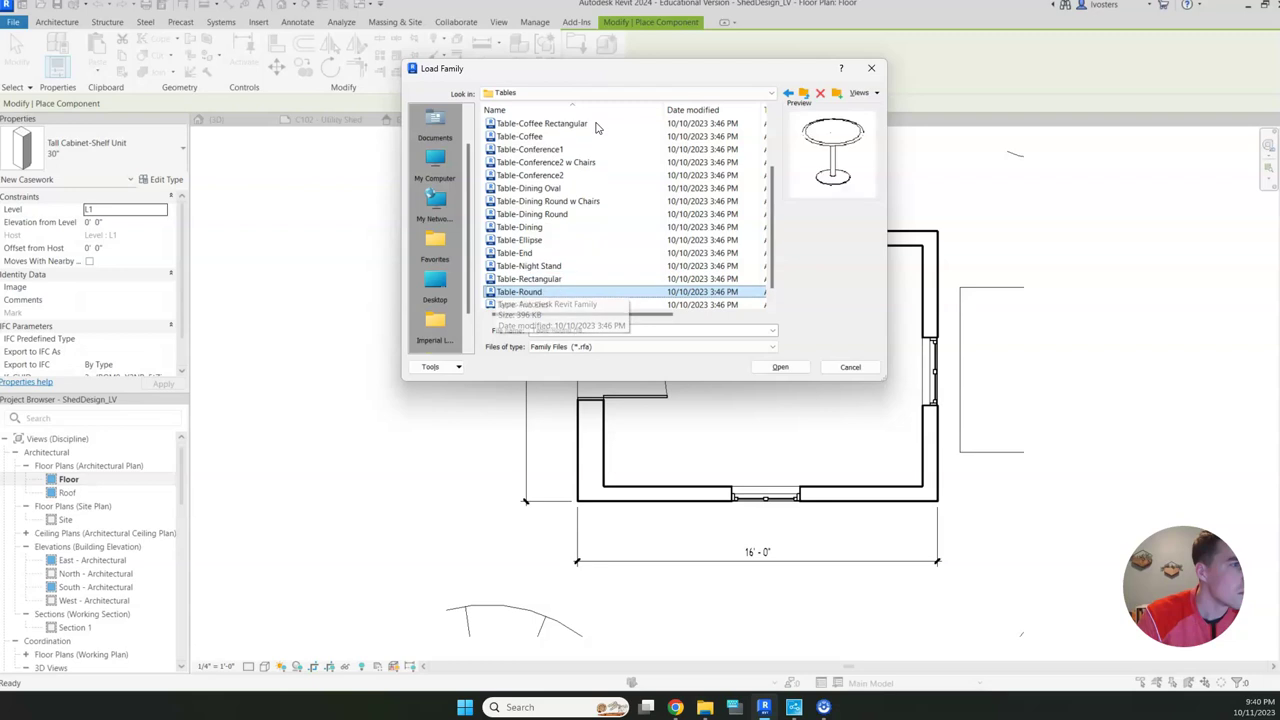
pyautogui.press('Up')
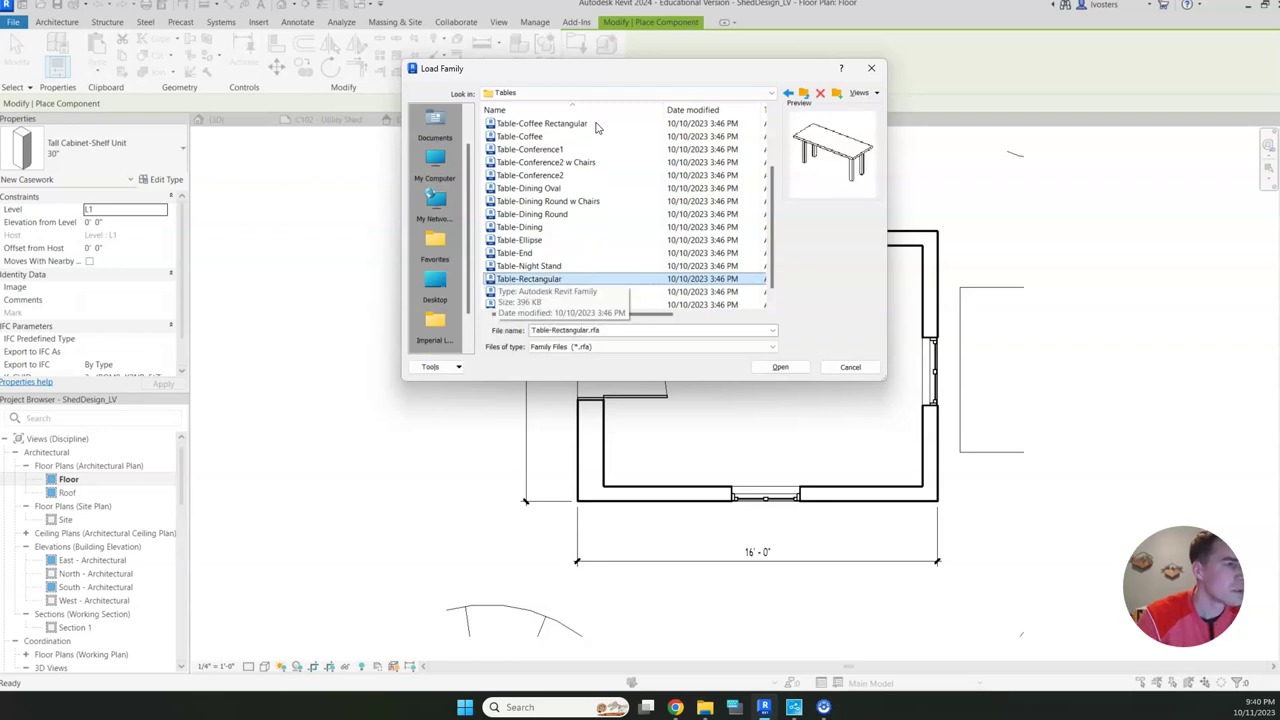
# - Load the Table-Rectangular 72" x 30" family and place two tables side by side along the bottom wall
pyautogui.click(776, 366)
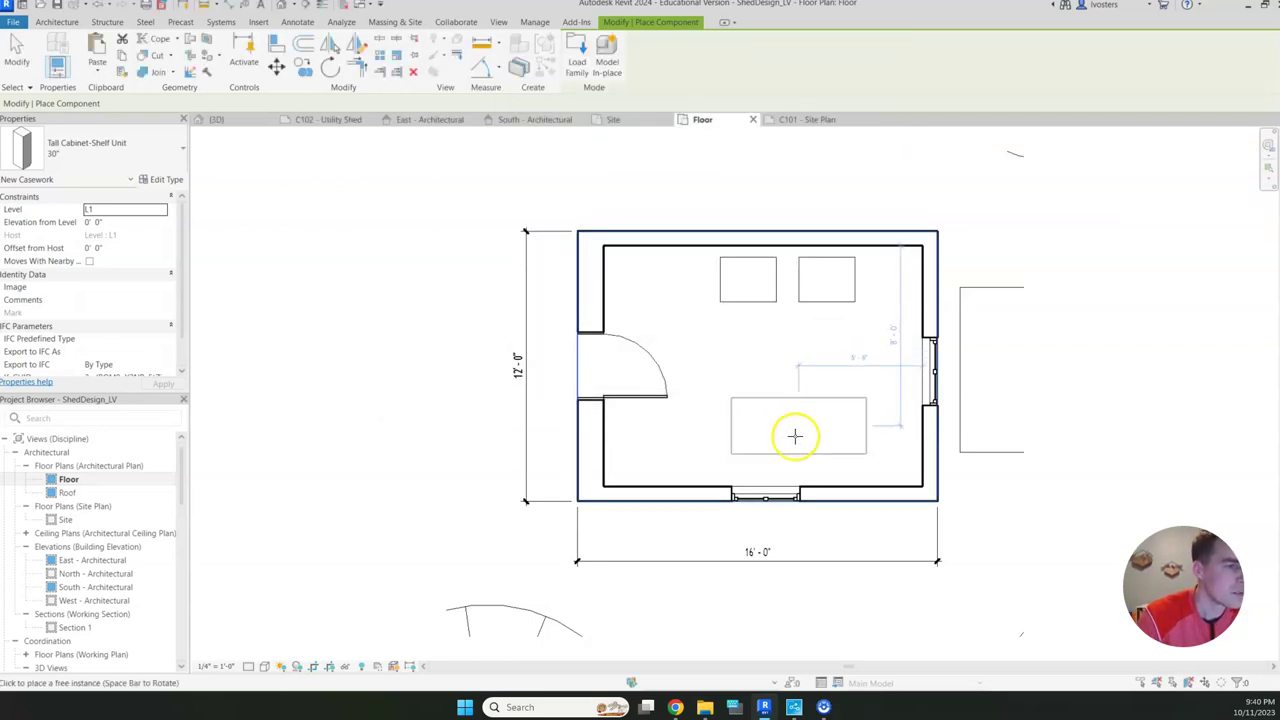
pyautogui.click(686, 453)
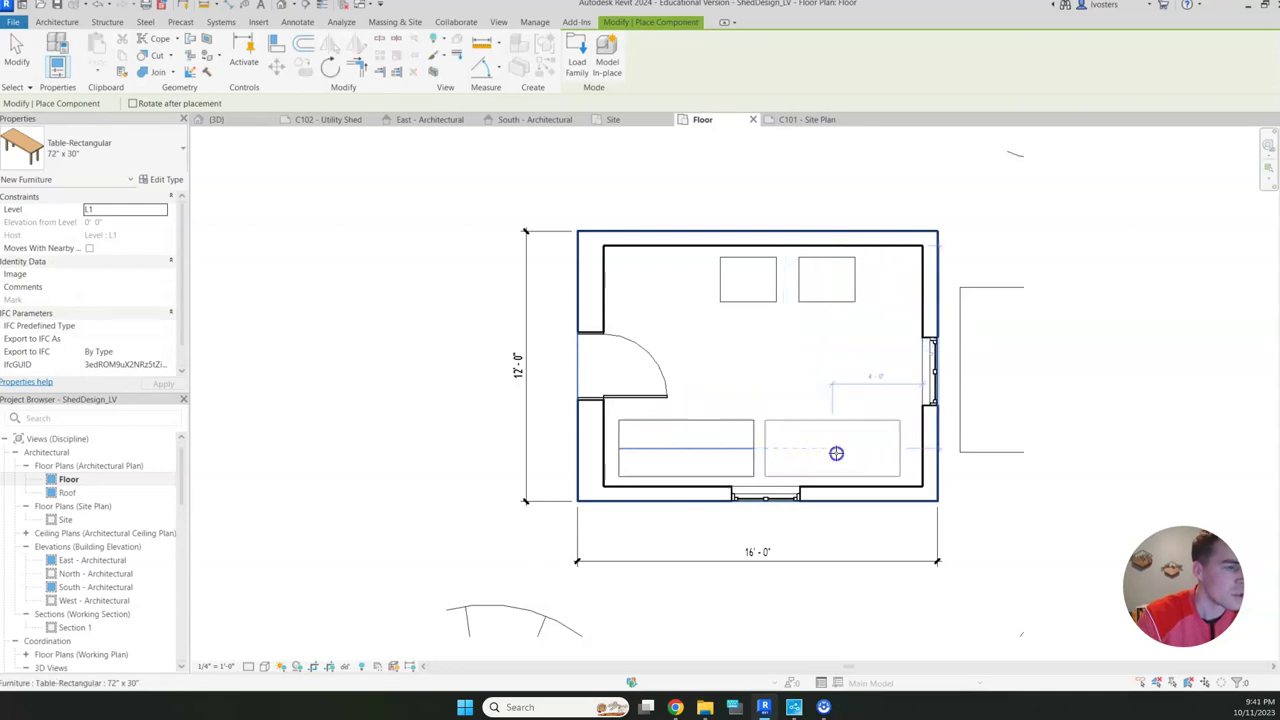
pyautogui.click(836, 453)
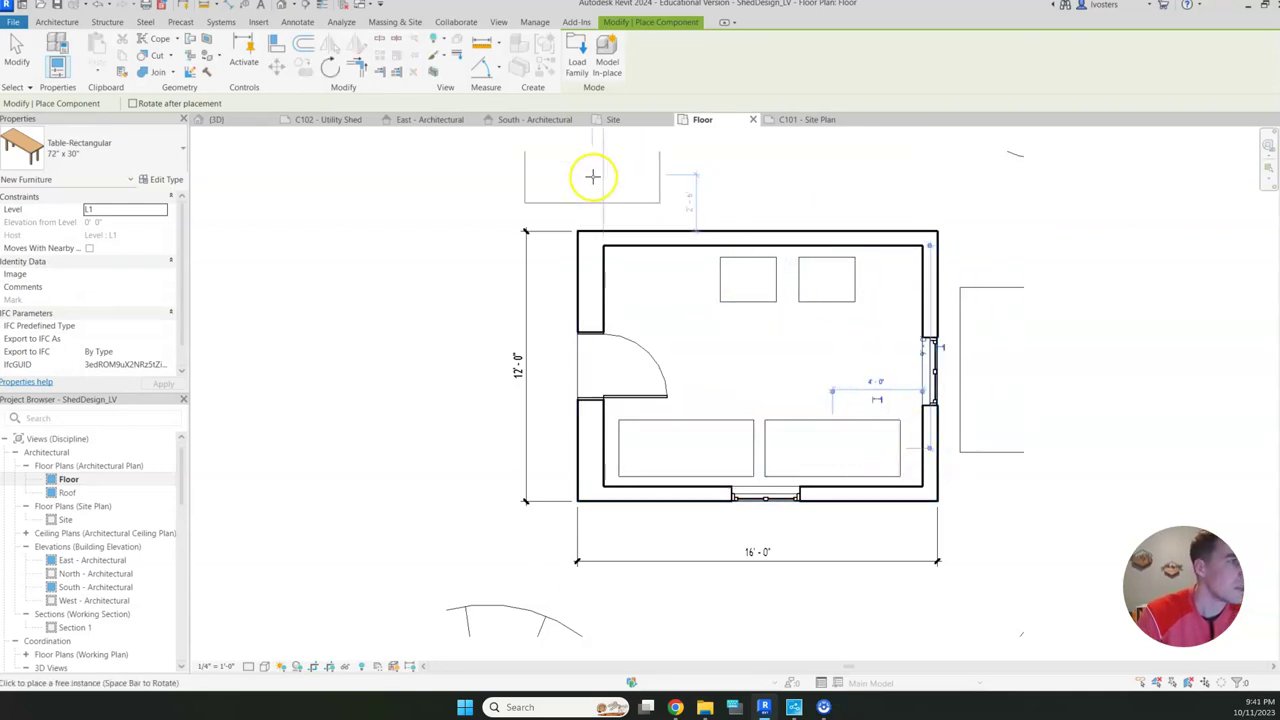
# - Browse the furniture library up to Furniture, into Seating, and preview chair families to reach Lab Stool
pyautogui.click(575, 55)
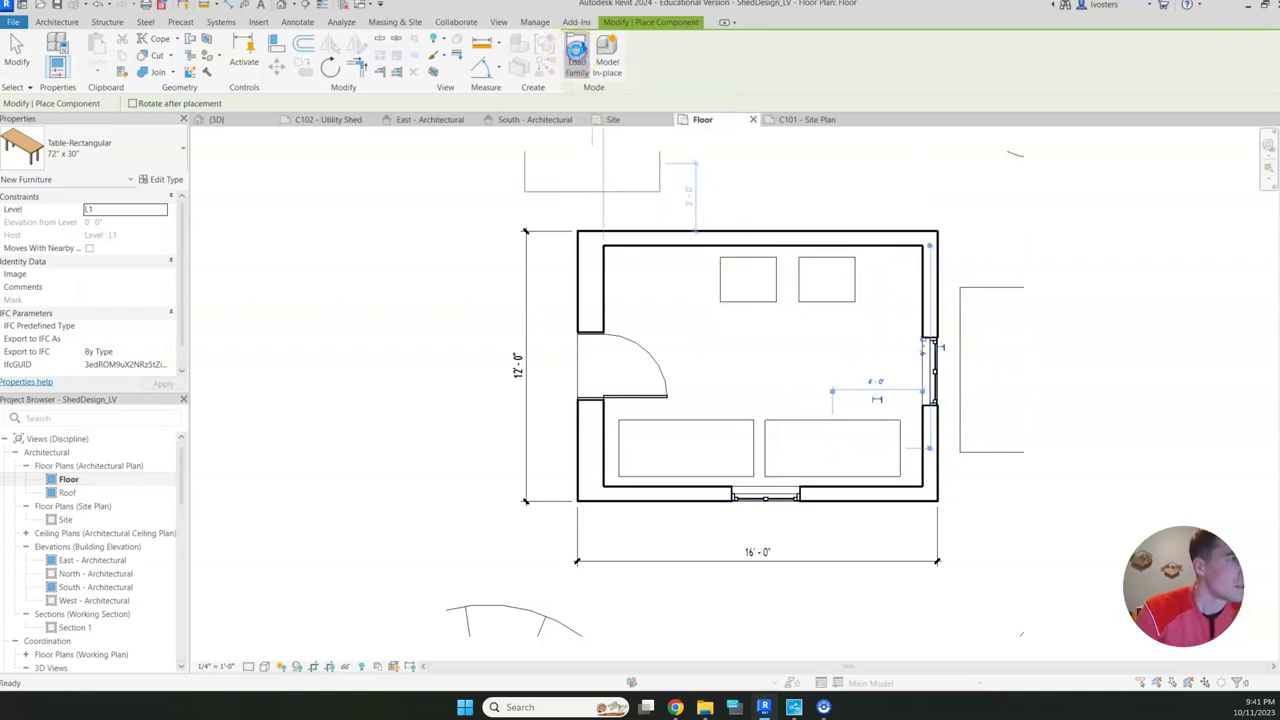
pyautogui.click(805, 94)
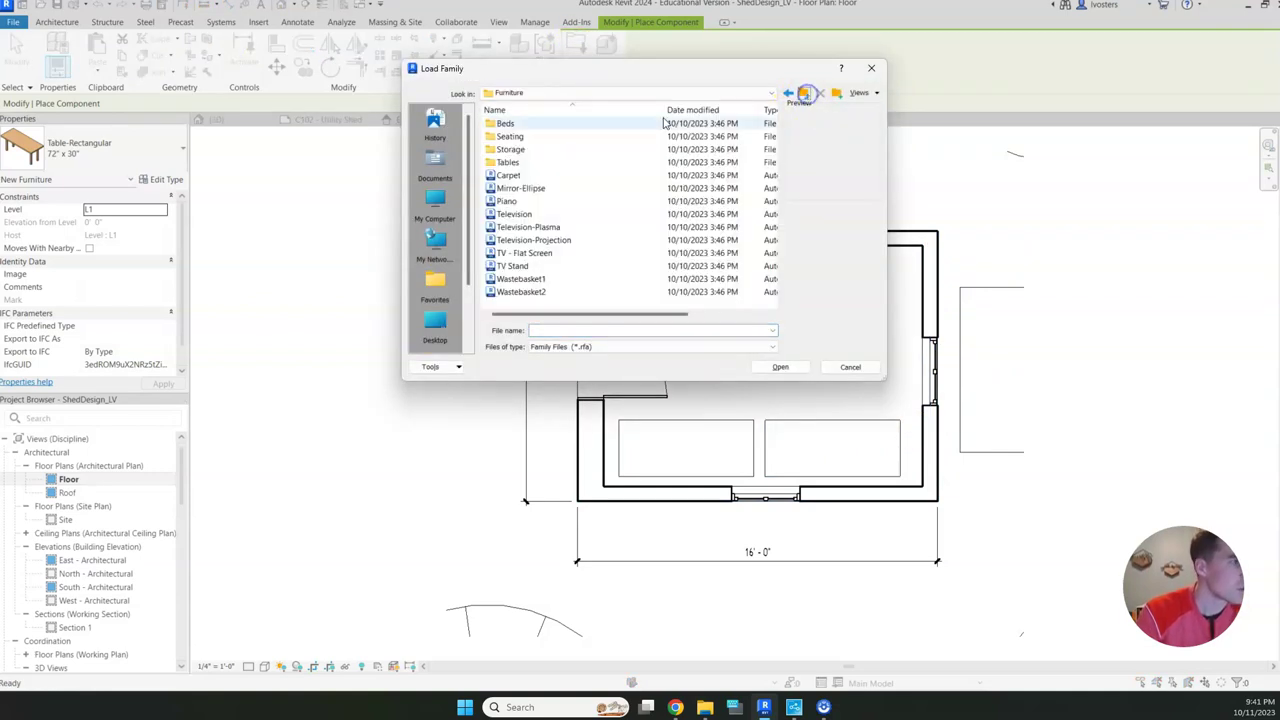
pyautogui.doubleClick(600, 138)
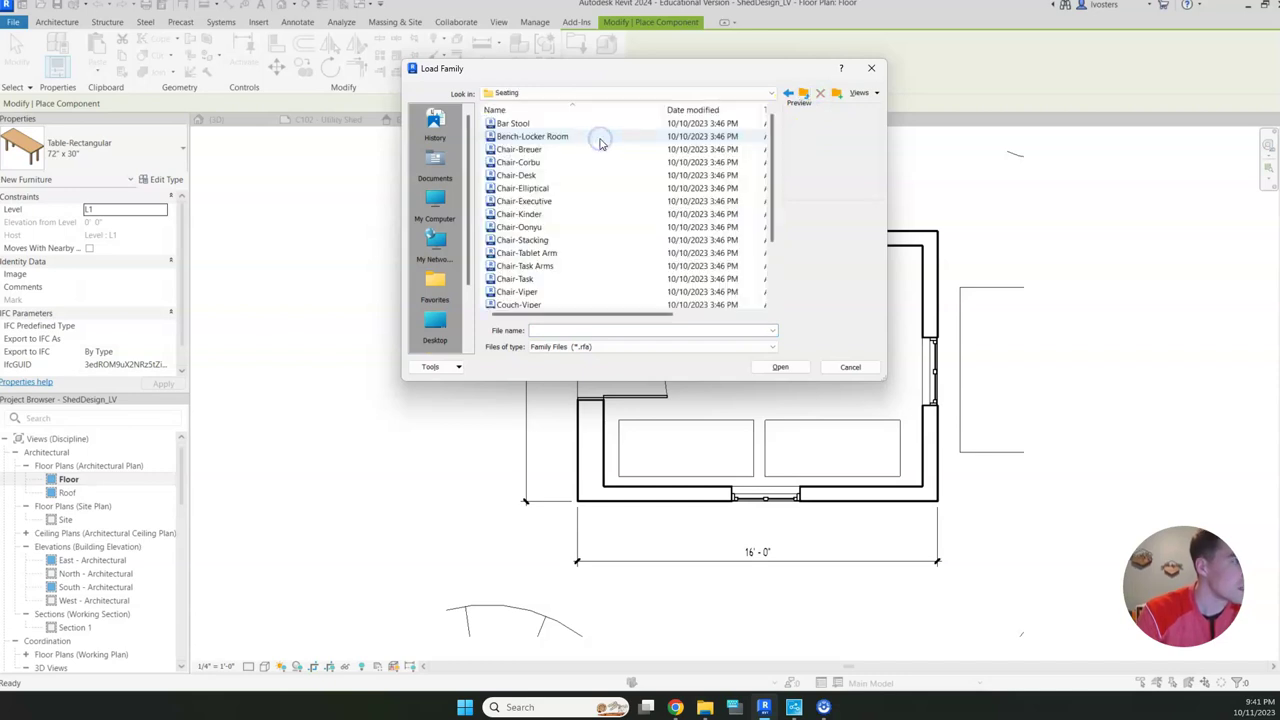
pyautogui.click(587, 150)
pyautogui.press('Down')
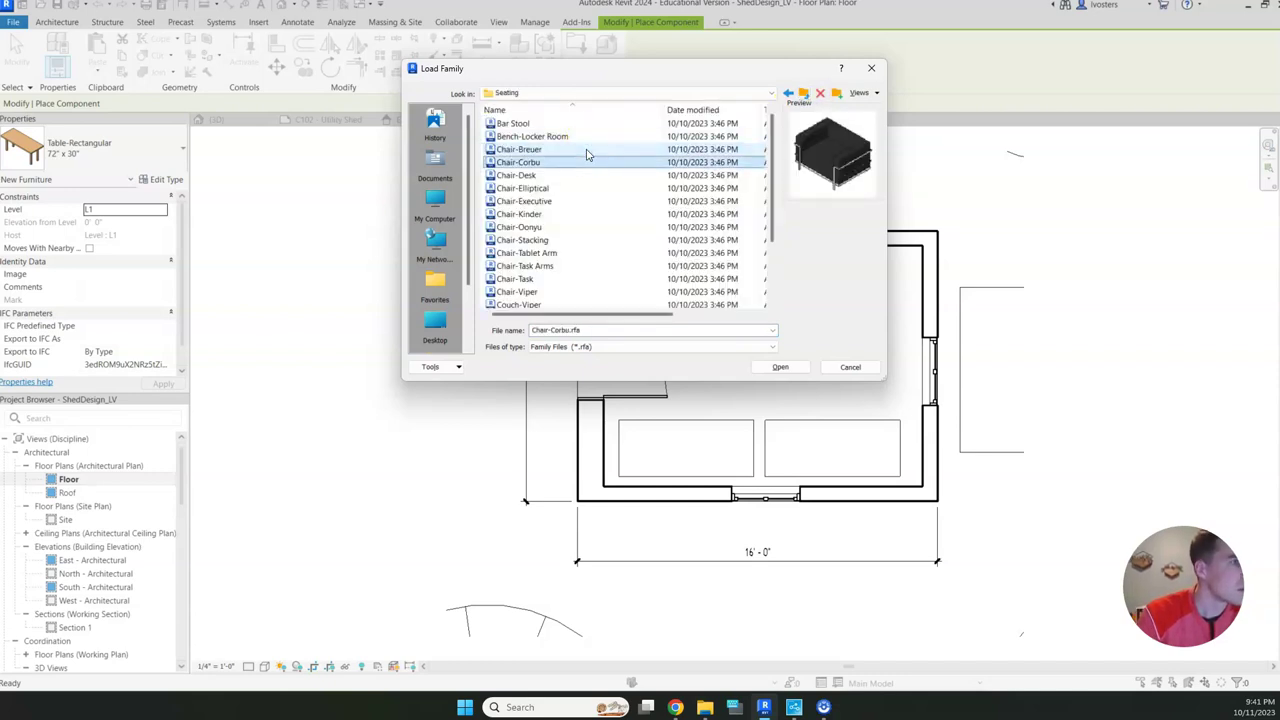
pyautogui.press('Up')
pyautogui.press('Up')
pyautogui.press('Up')
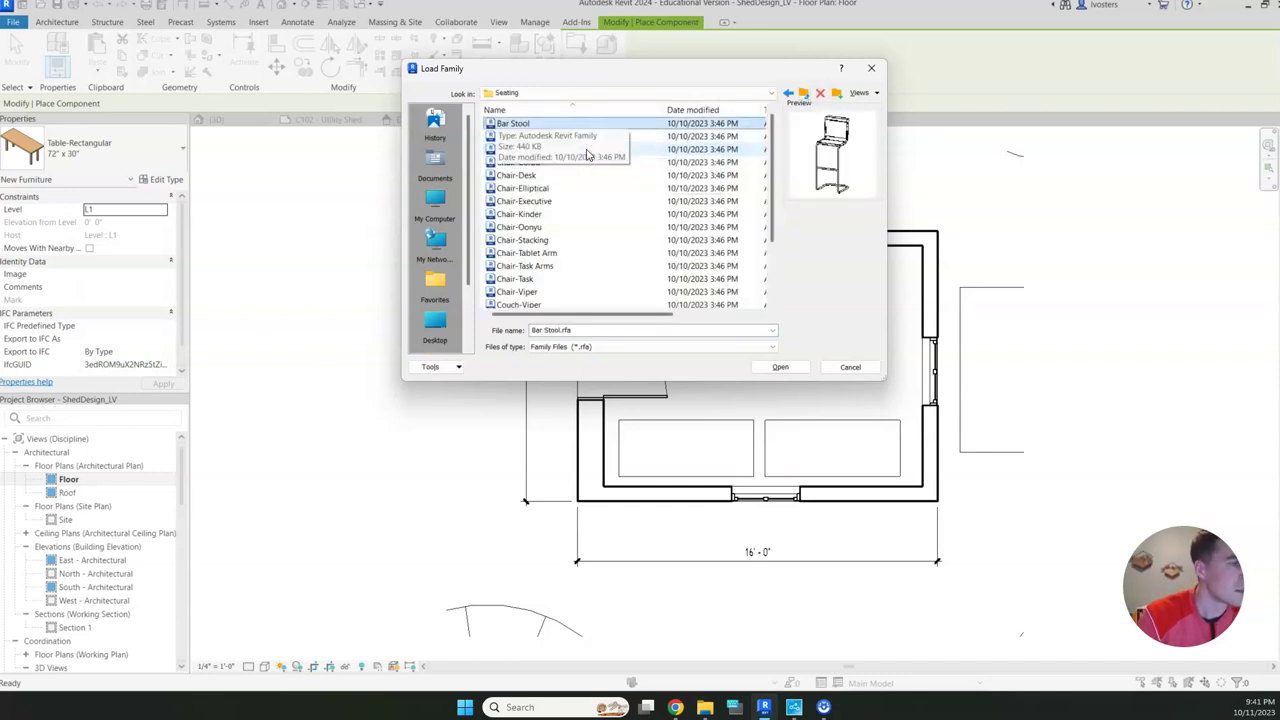
pyautogui.press('Down')
pyautogui.press('Down')
pyautogui.press('Down')
pyautogui.press('Down')
pyautogui.press('Down')
pyautogui.press('Down')
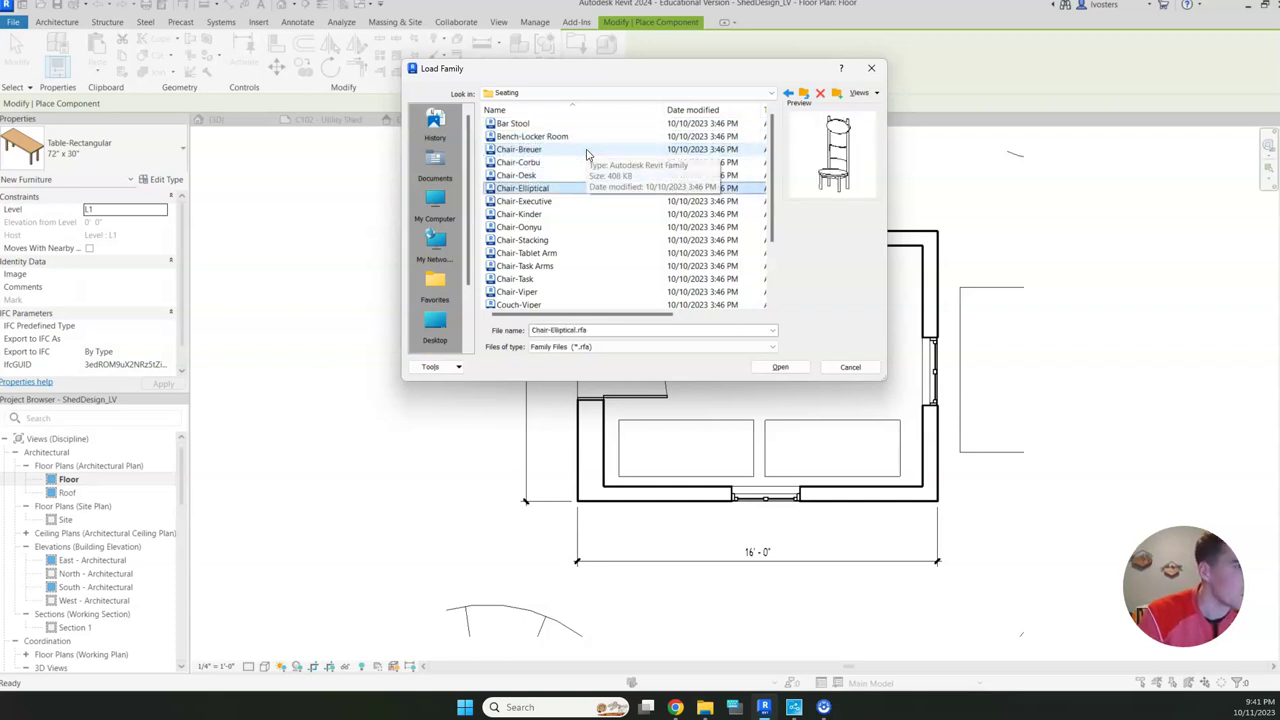
pyautogui.press('Down')
pyautogui.press('Down')
pyautogui.press('Down')
pyautogui.press('Down')
pyautogui.press('Down')
pyautogui.press('Down')
pyautogui.press('Down')
pyautogui.press('Down')
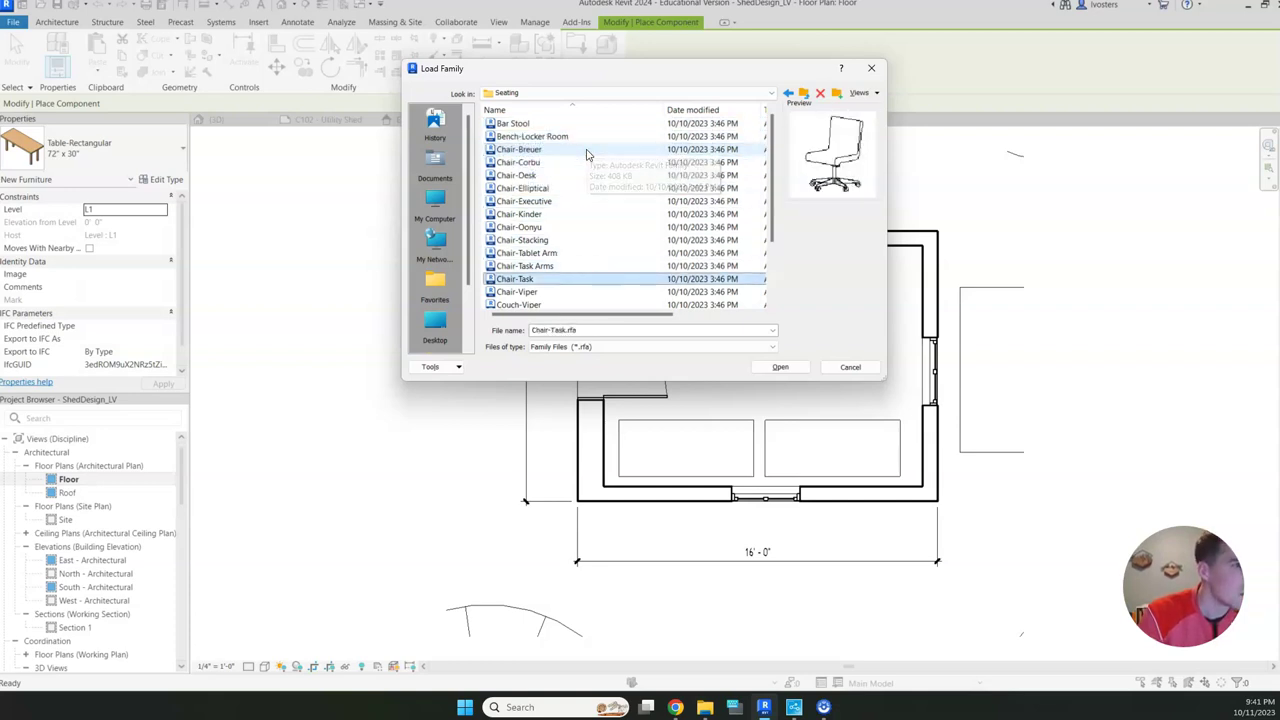
pyautogui.press('Down')
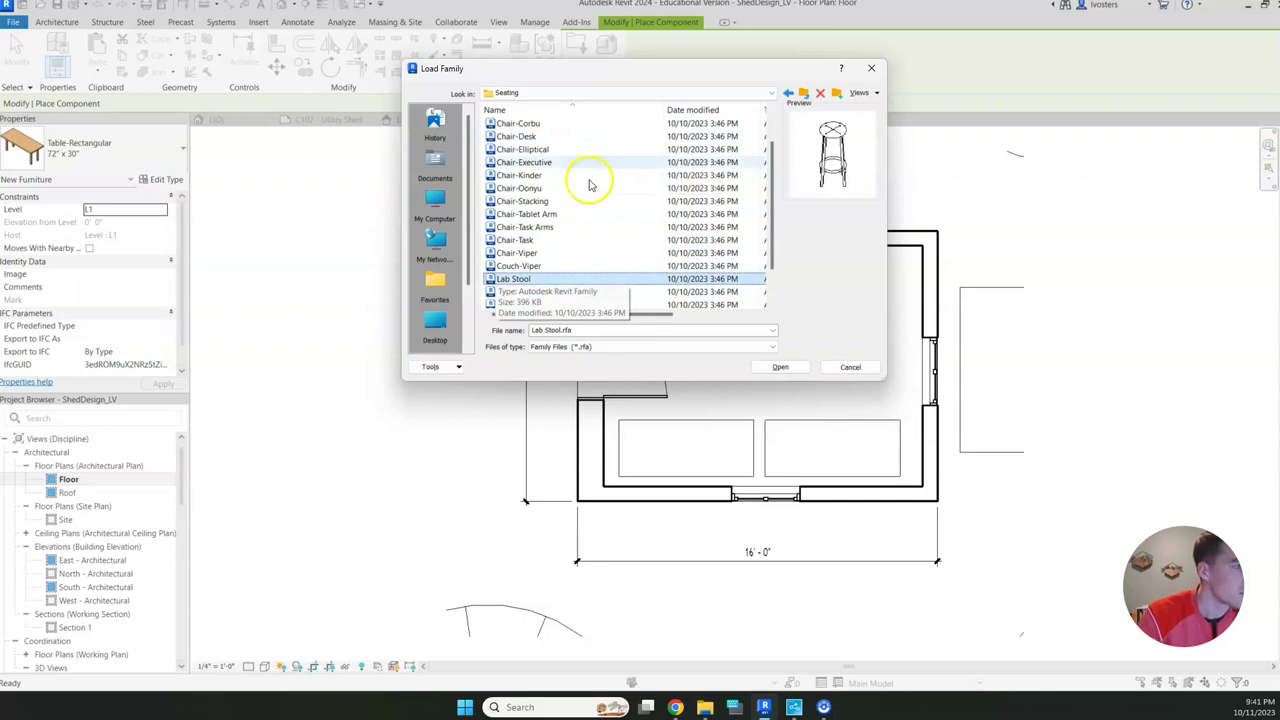
# - Load Lab Stool.rfa and place three lab stools in a line just above the two tables
pyautogui.click(617, 278)
pyautogui.click(806, 369)
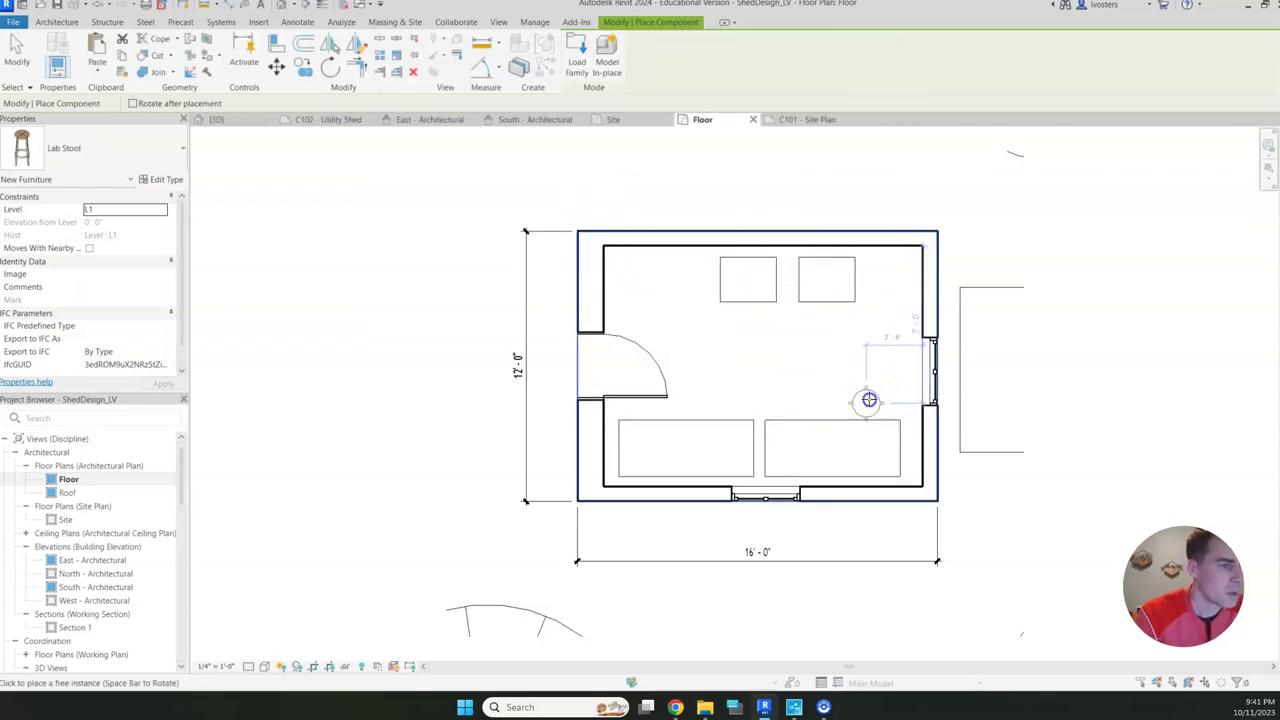
pyautogui.click(866, 403)
pyautogui.click(722, 402)
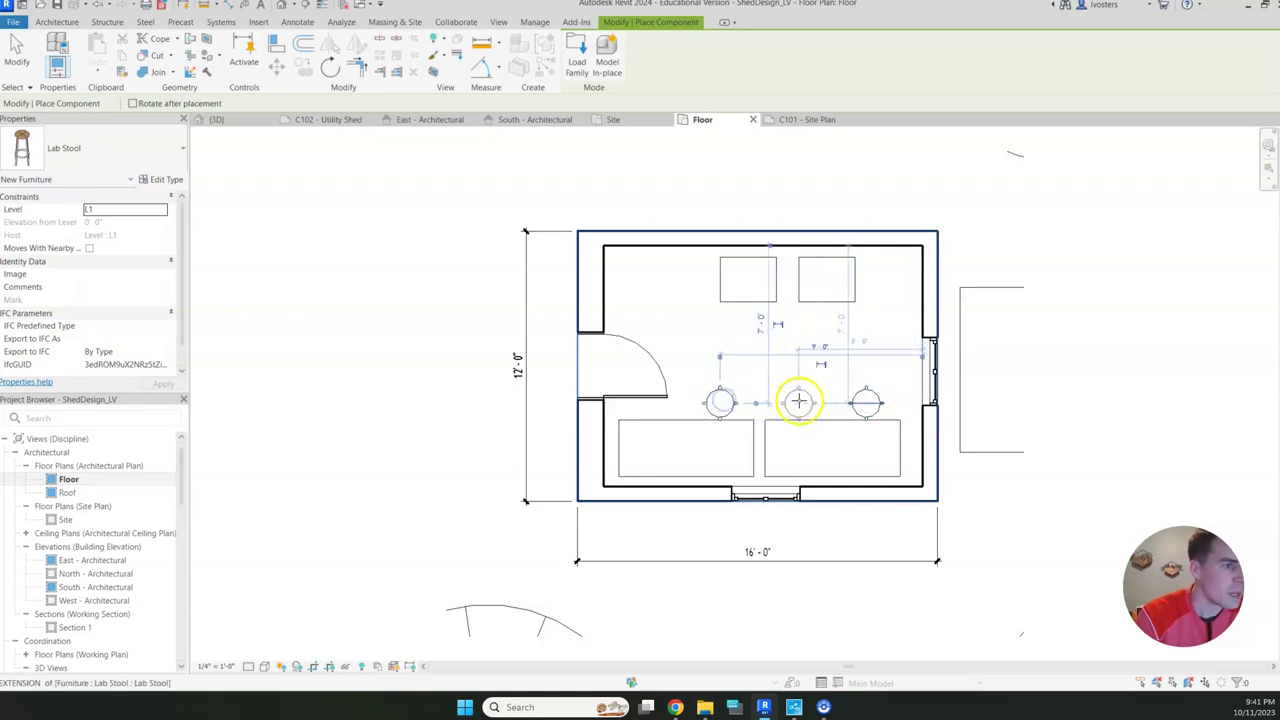
pyautogui.click(798, 402)
pyautogui.click(577, 45)
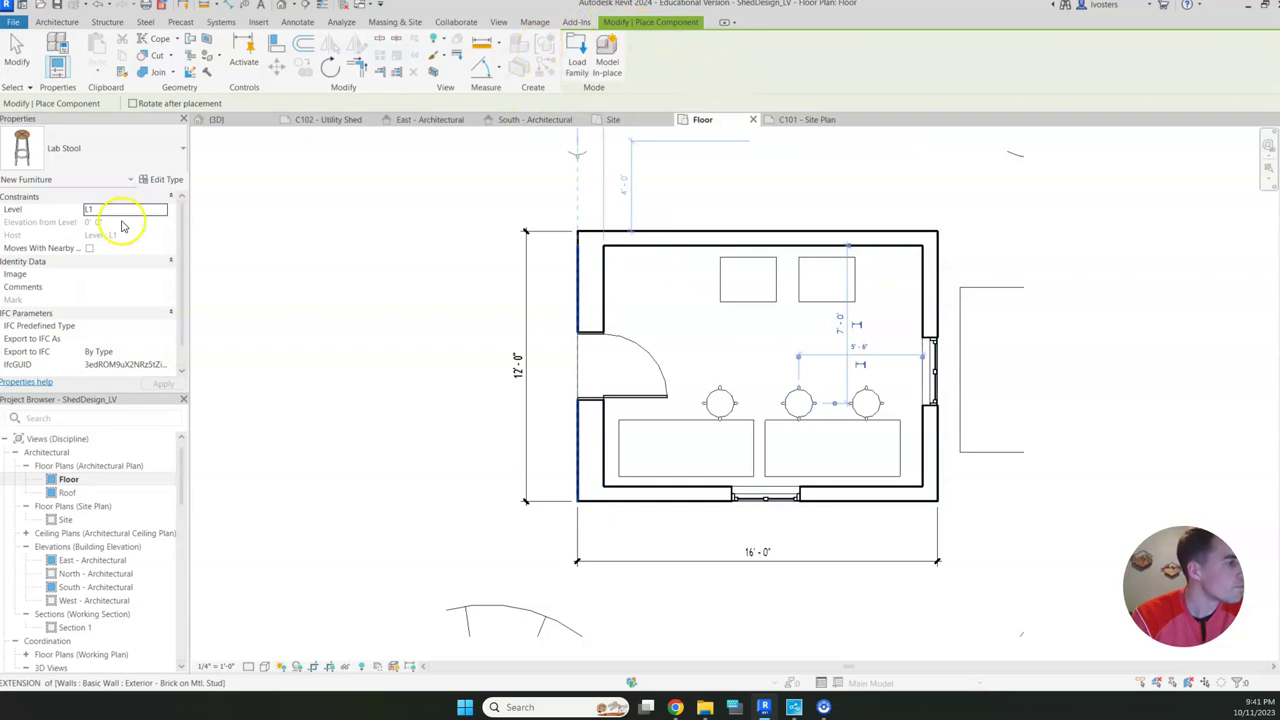
# - In the {3D} view, select the shed's roof and apply Temporary Hide/Isolate > Hide Element
pyautogui.click(243, 122)
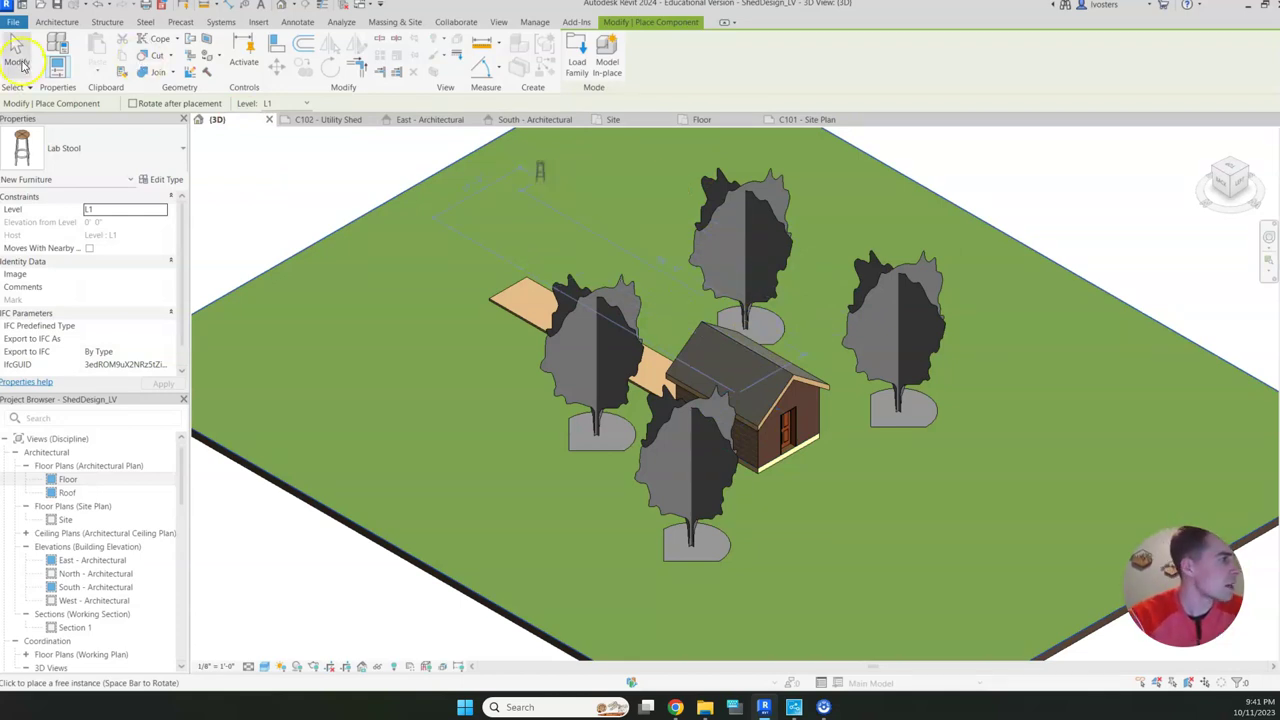
pyautogui.click(19, 62)
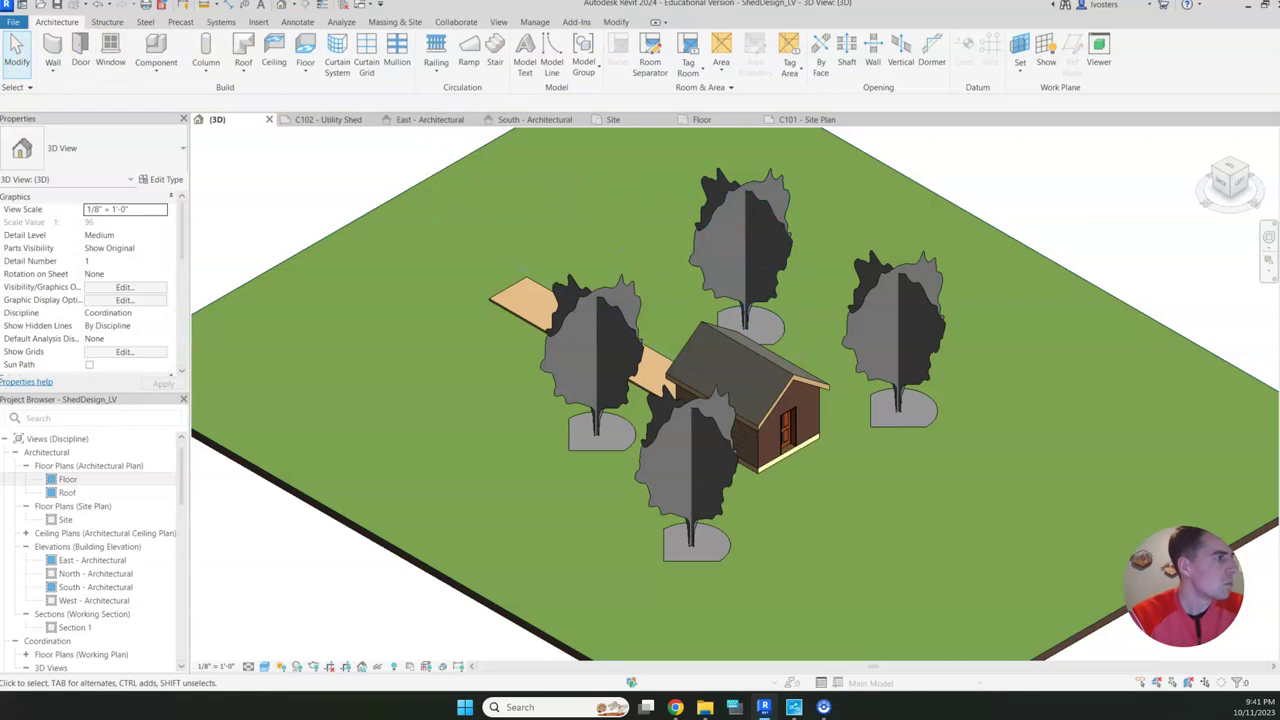
pyautogui.click(790, 381)
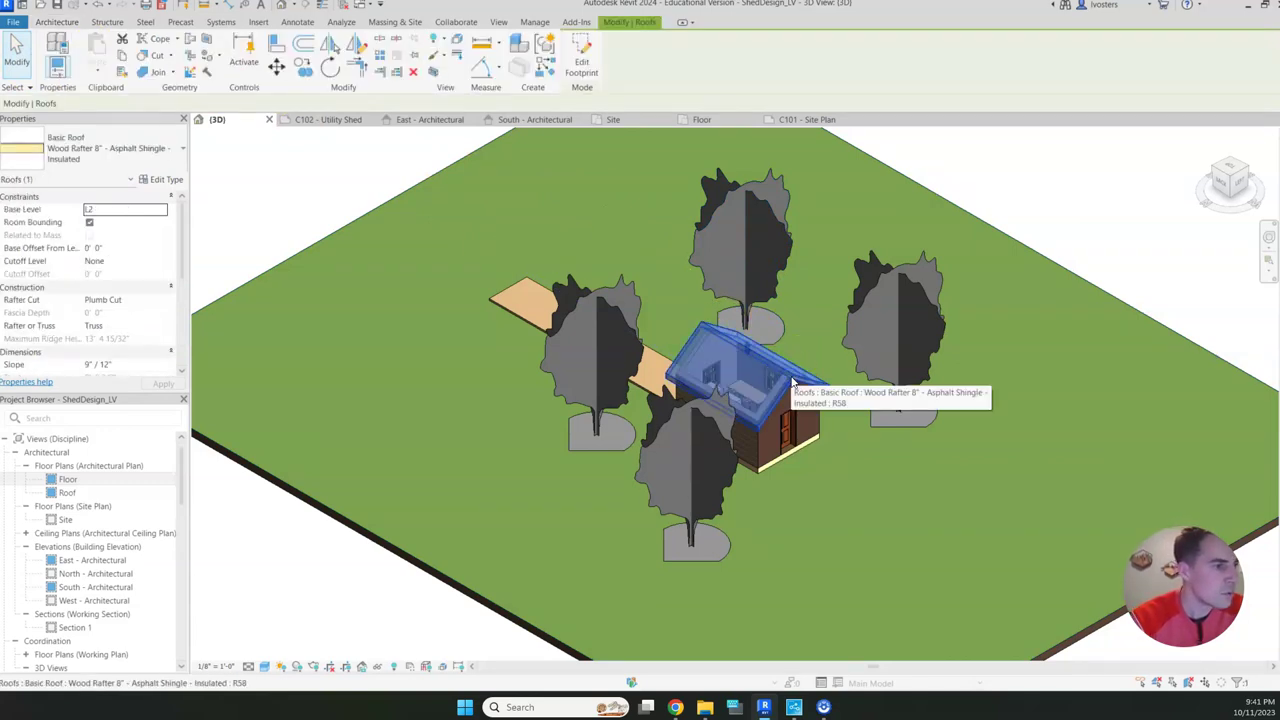
pyautogui.click(377, 666)
pyautogui.click(425, 633)
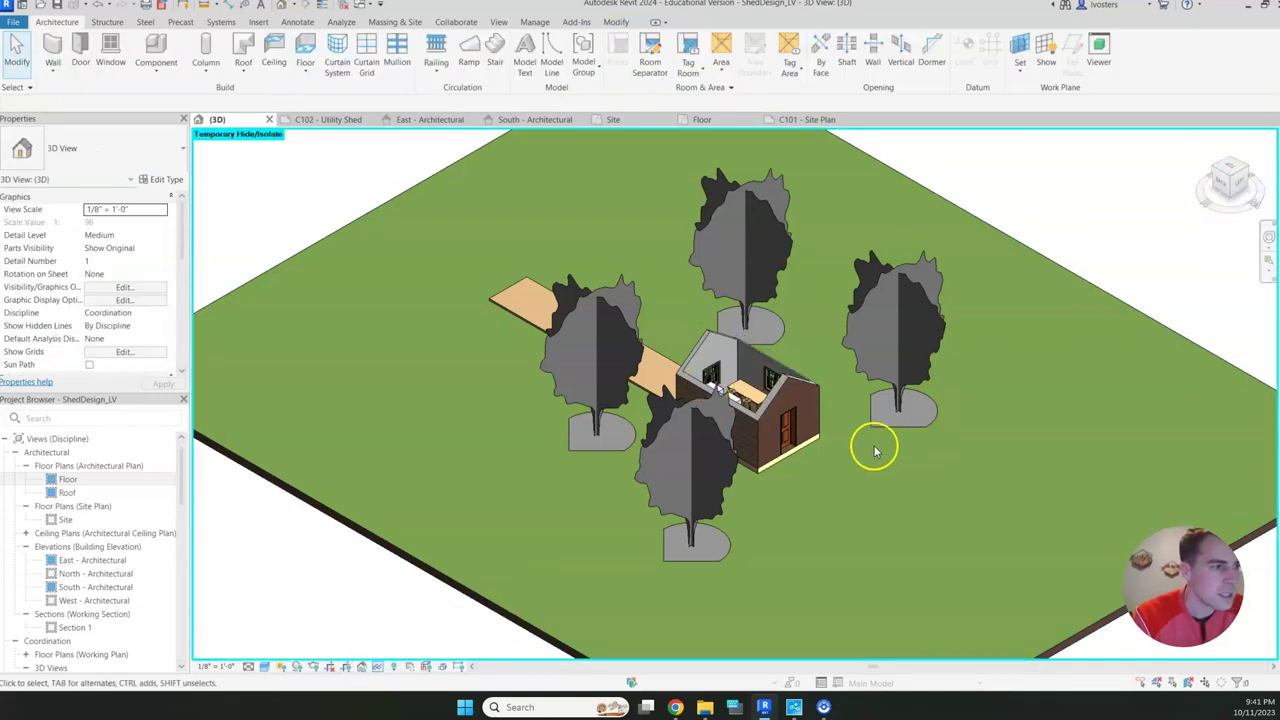
pyautogui.scroll(4, 712, 390)
pyautogui.scroll(-3, 712, 390)
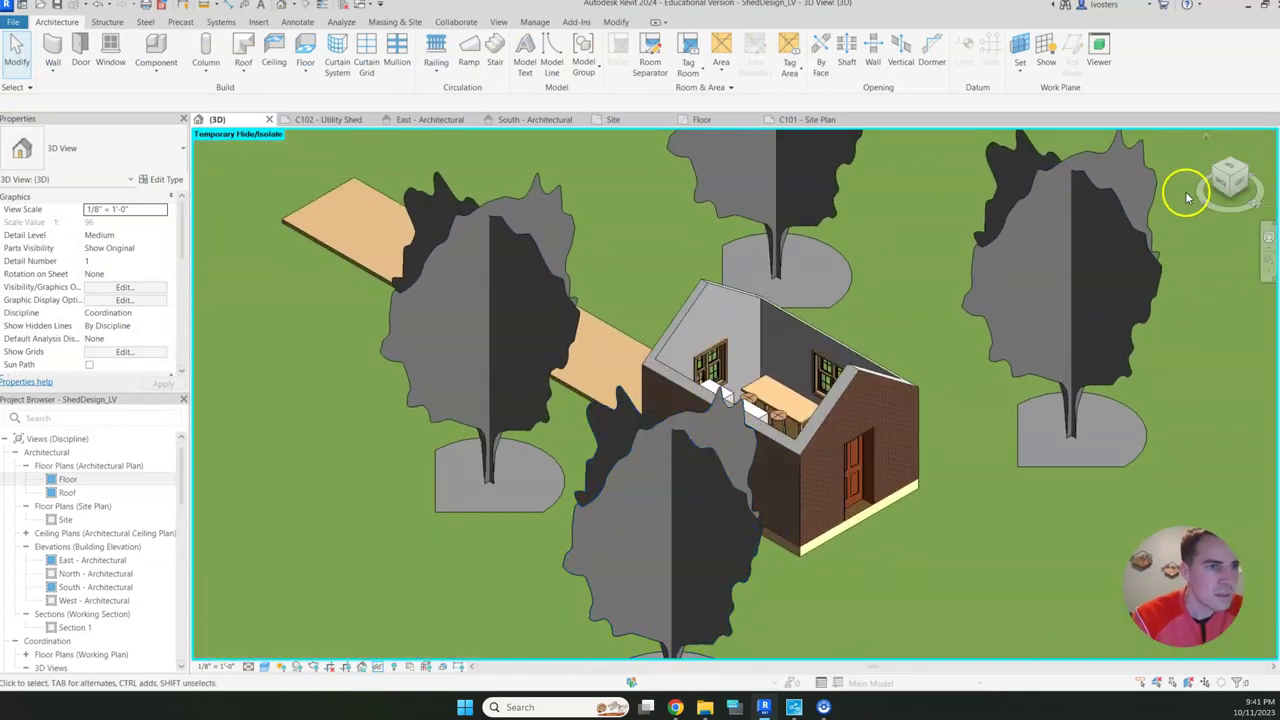
pyautogui.click(1230, 172)
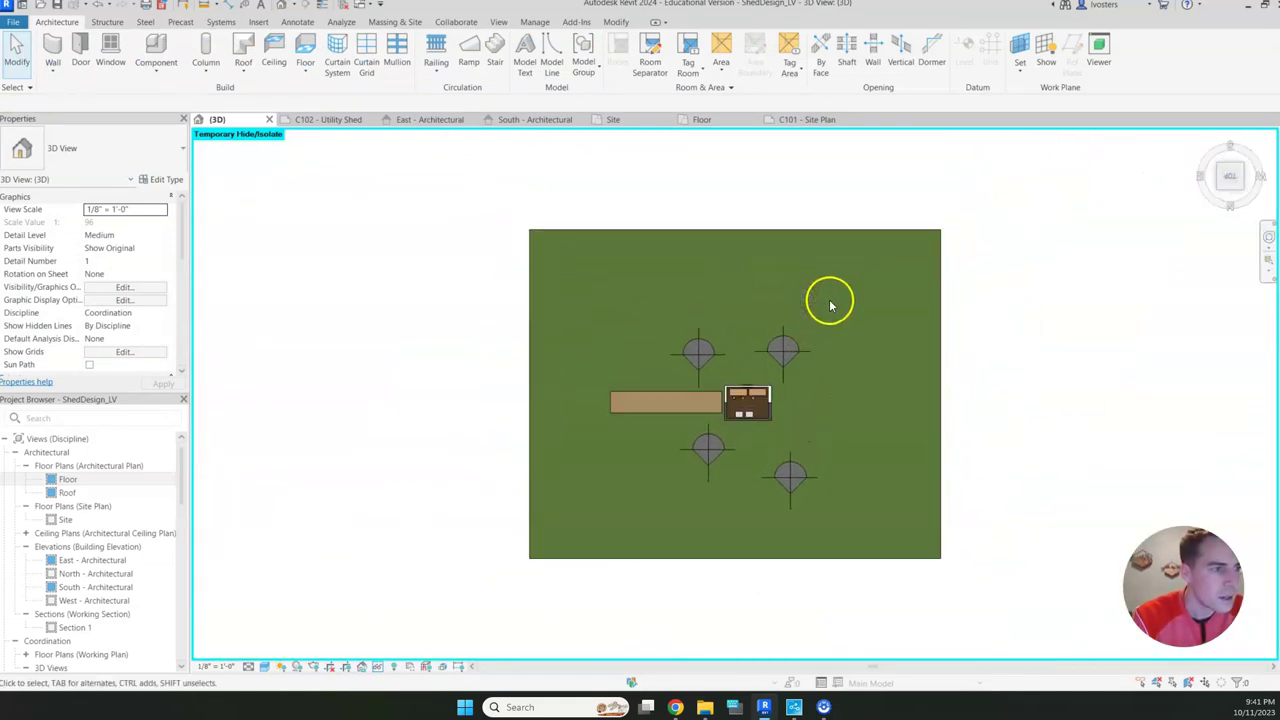
pyautogui.scroll(5, 737, 450)
pyautogui.scroll(-2, 808, 255)
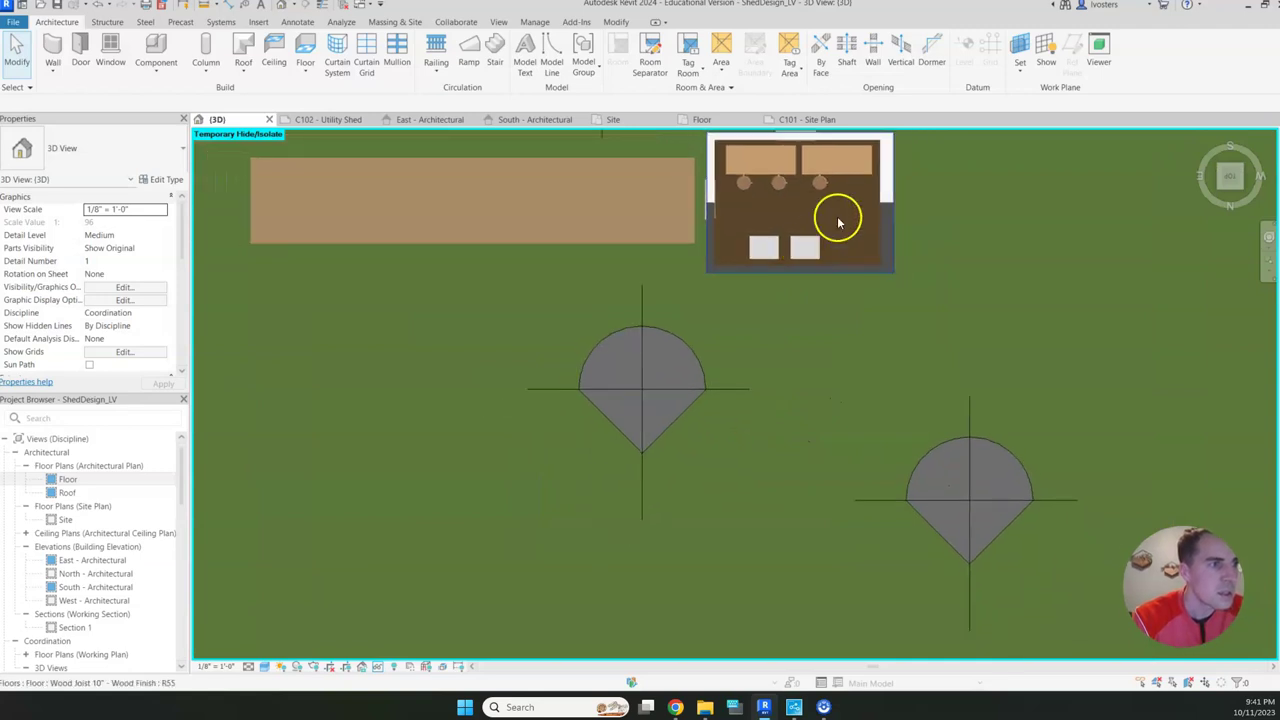
pyautogui.scroll(-3, 921, 189)
pyautogui.scroll(5, 912, 146)
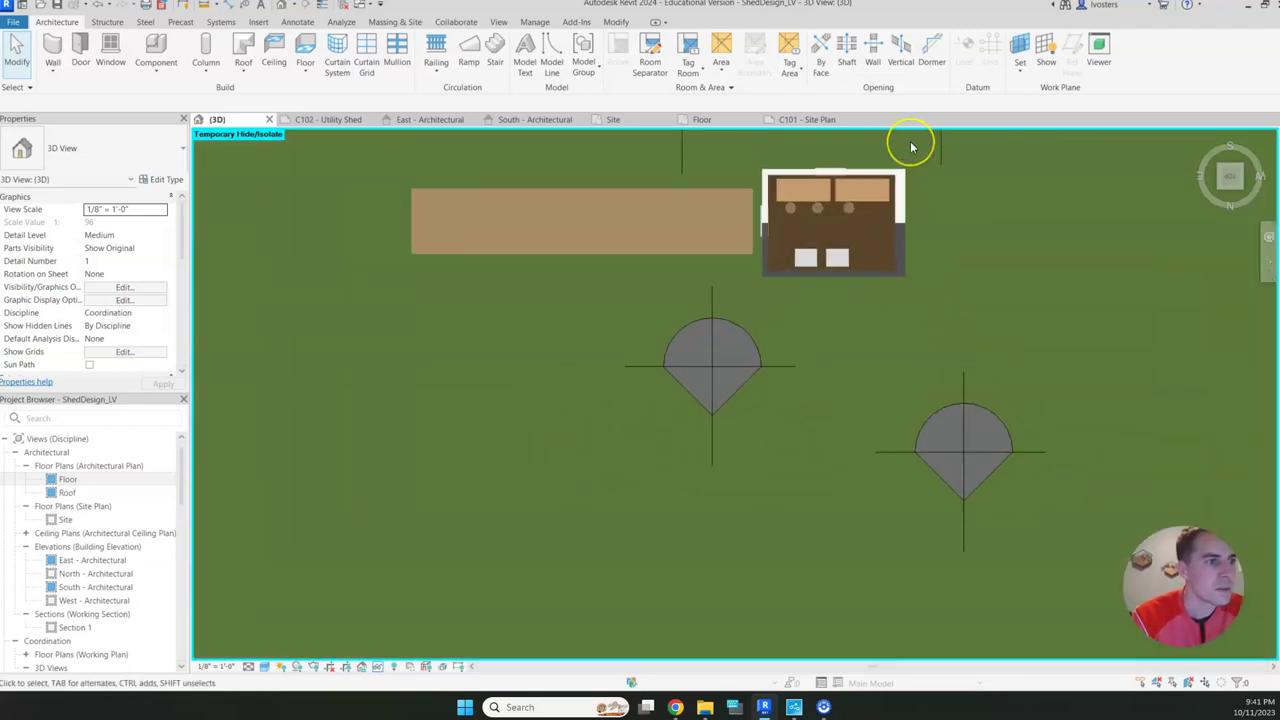
pyautogui.click(1238, 185)
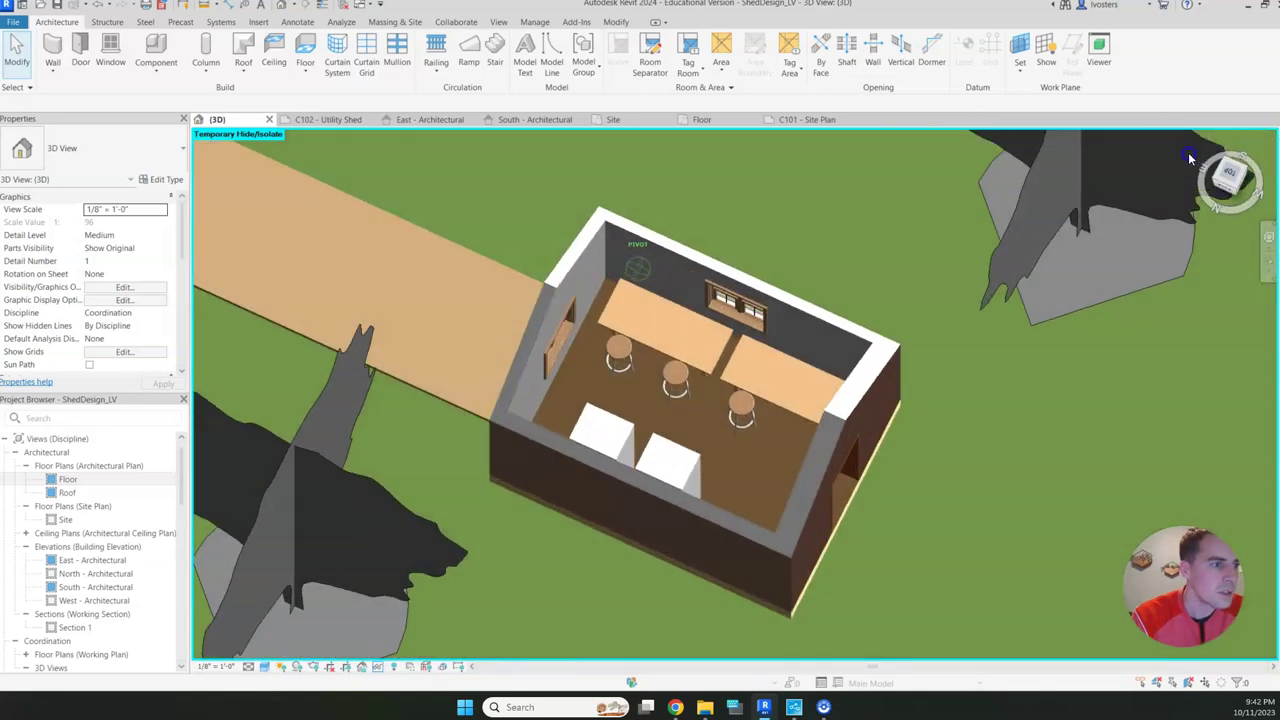
pyautogui.moveTo(1228, 178)
pyautogui.mouseDown()
pyautogui.moveTo(1253, 195)
pyautogui.moveTo(1243, 175)
pyautogui.moveTo(1163, 191)
pyautogui.moveTo(1064, 152)
pyautogui.moveTo(1137, 194)
pyautogui.moveTo(1268, 188)
pyautogui.moveTo(1242, 178)
pyautogui.mouseUp()
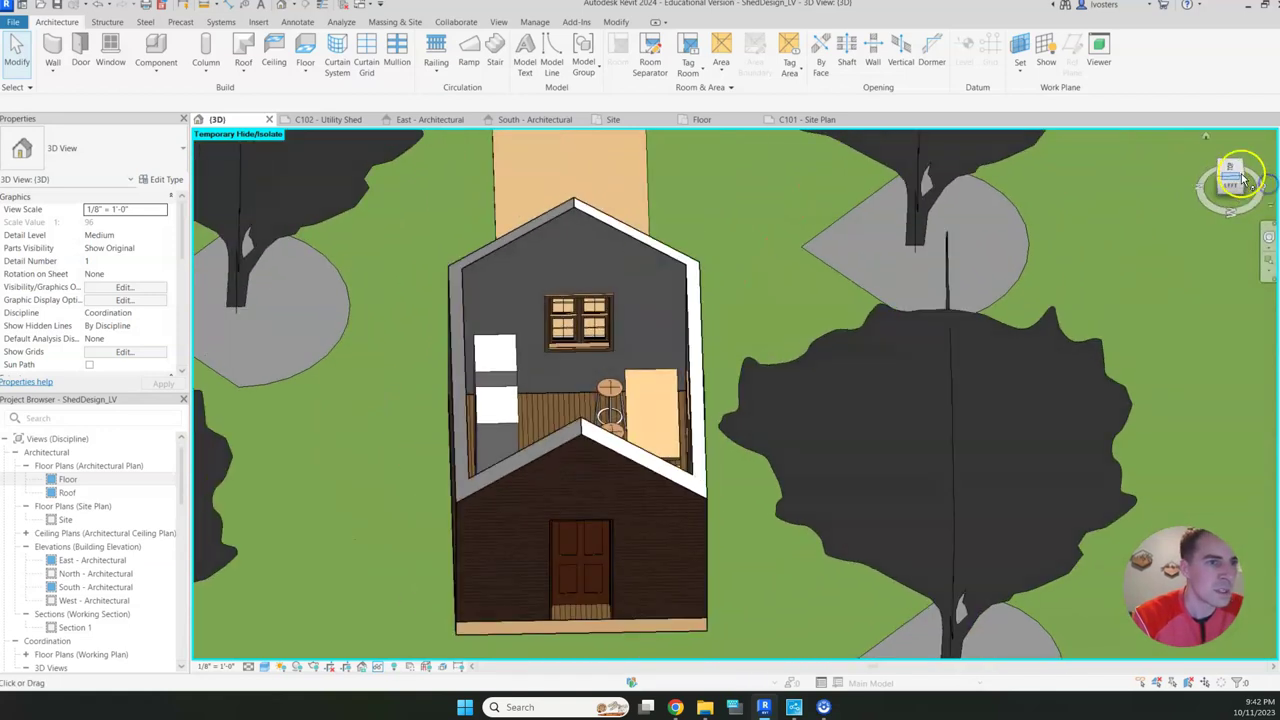
pyautogui.click(1222, 183)
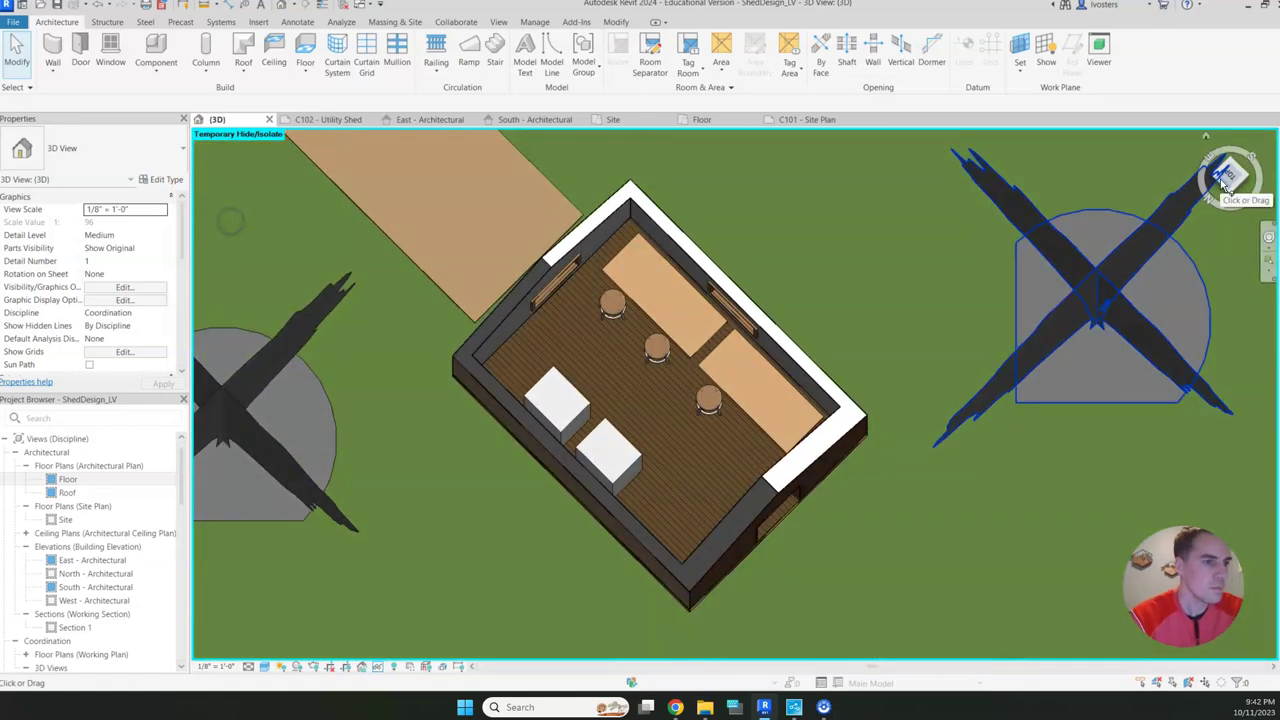
pyautogui.click(1255, 215)
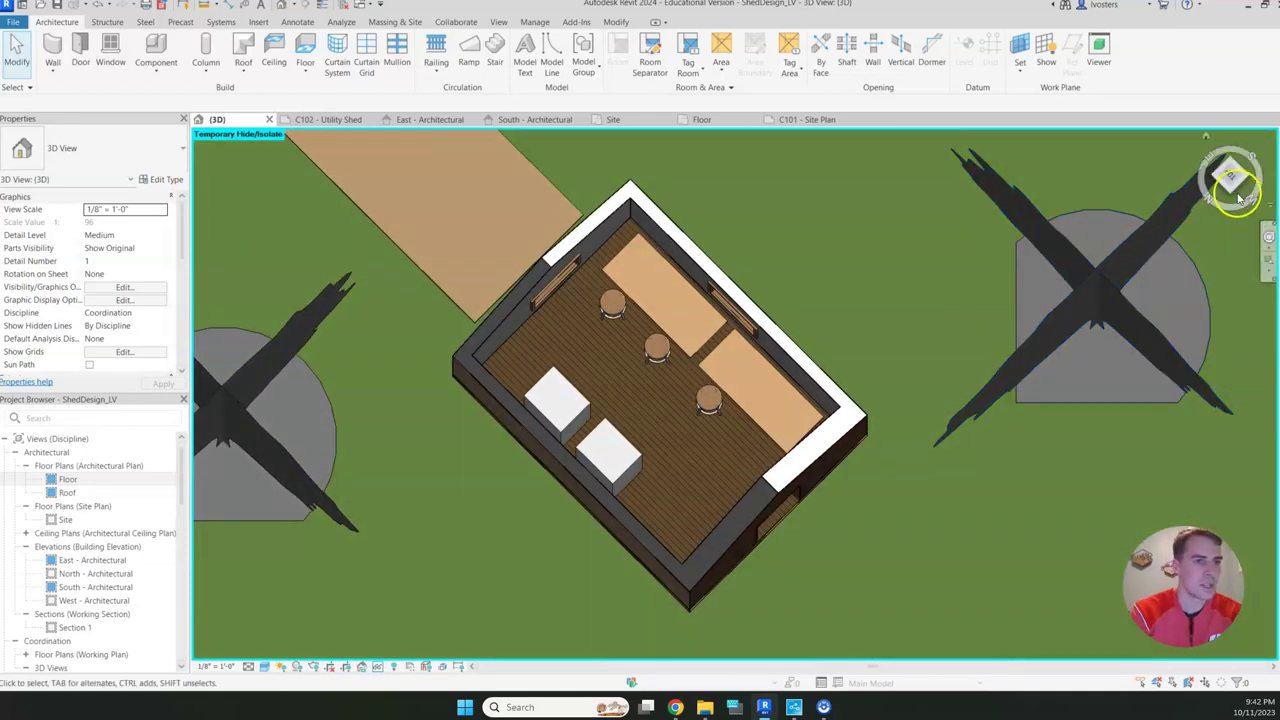
pyautogui.click(1240, 198)
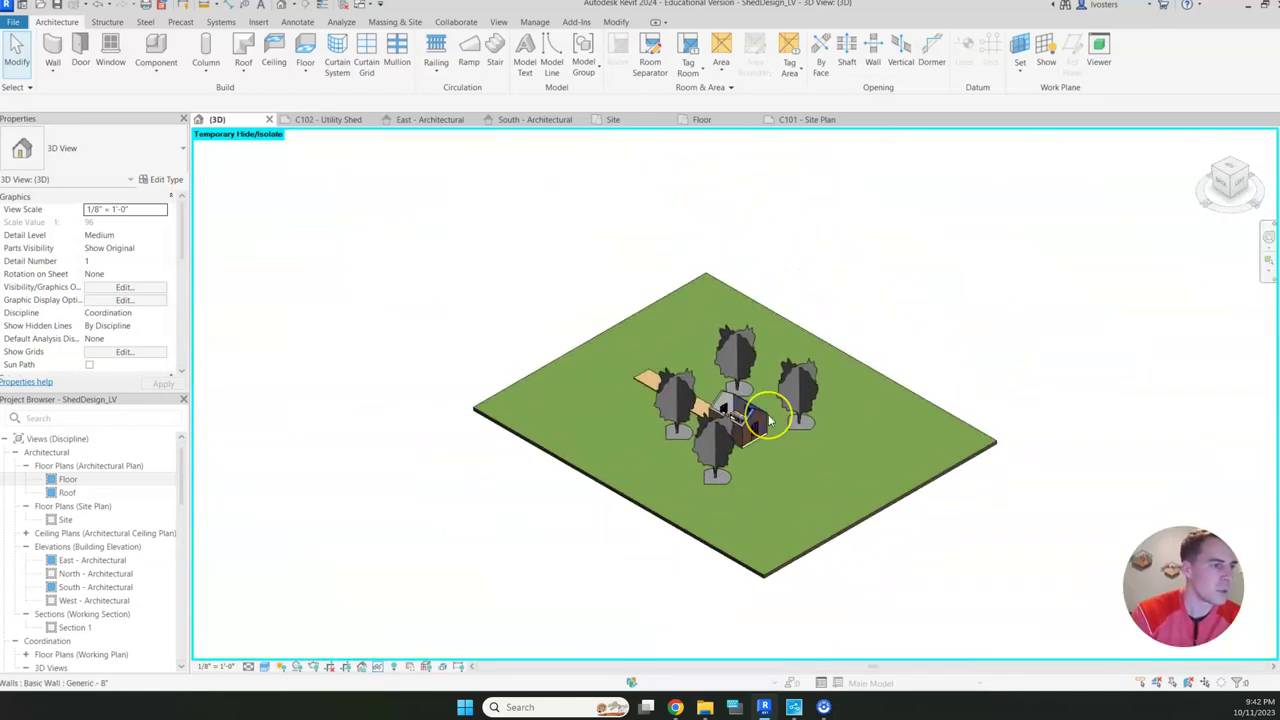
pyautogui.scroll(8, 768, 418)
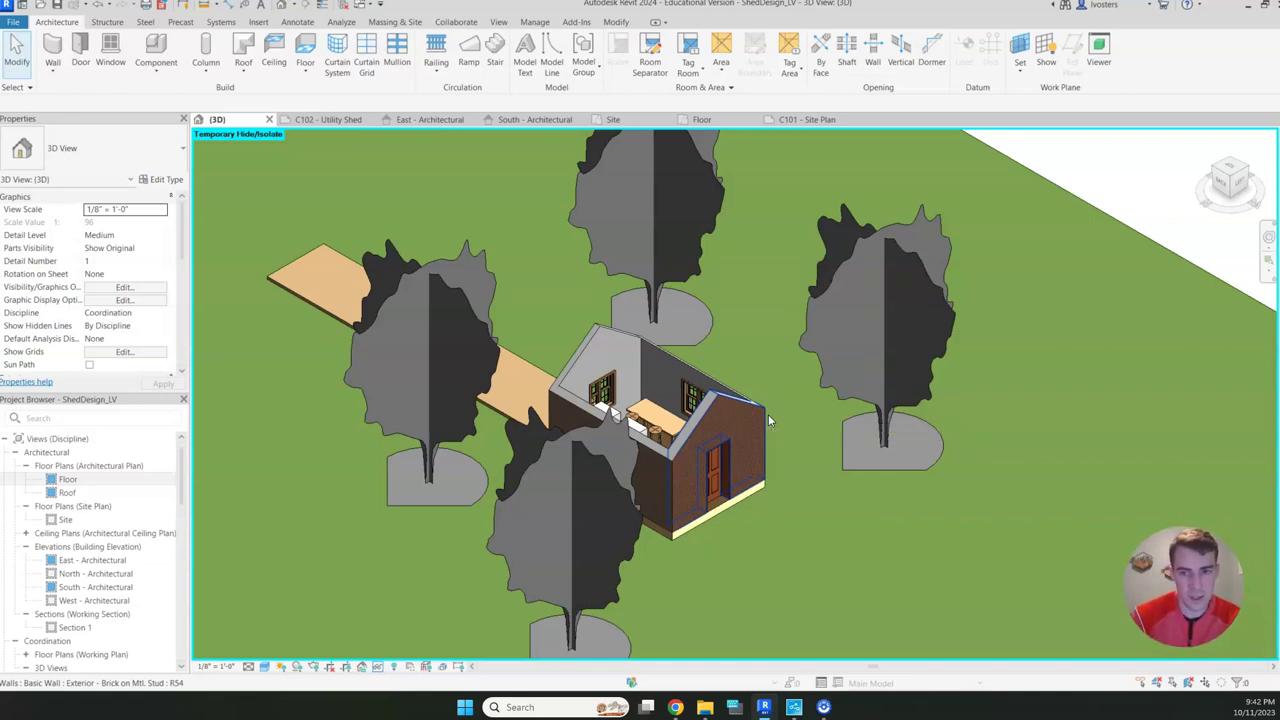
pyautogui.press('z')
pyautogui.press('r')
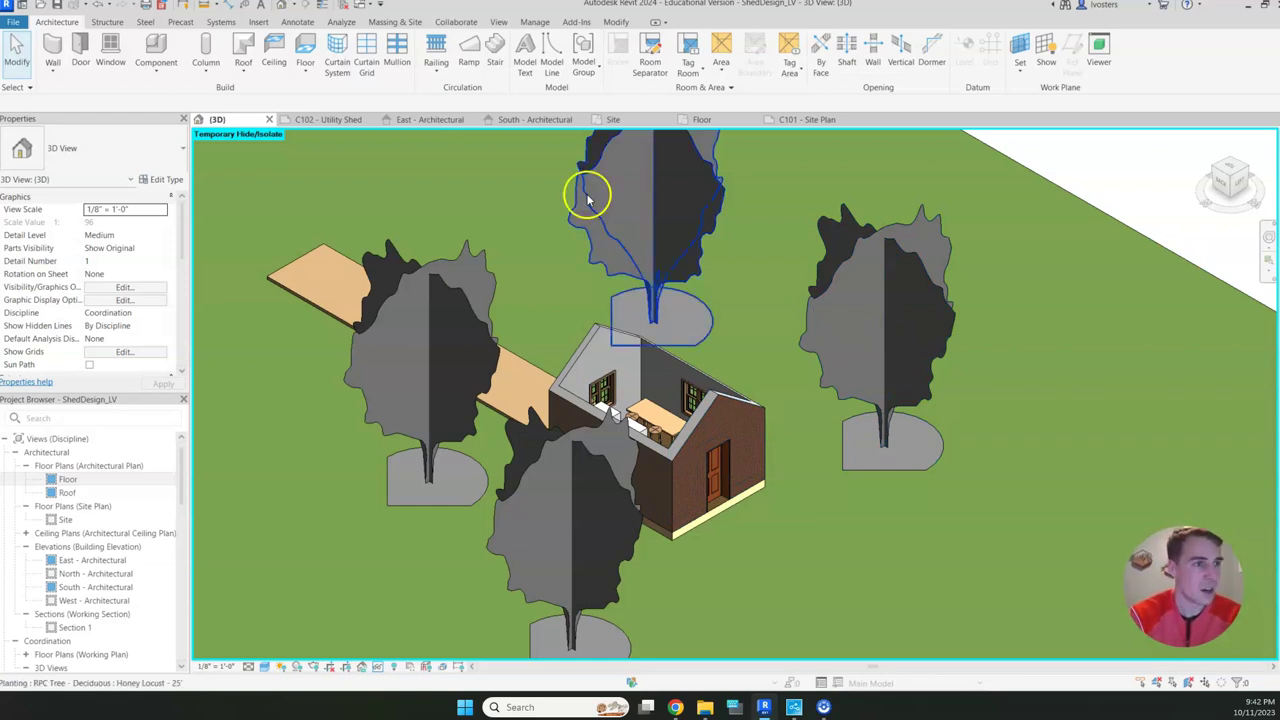
pyautogui.press('Escape')
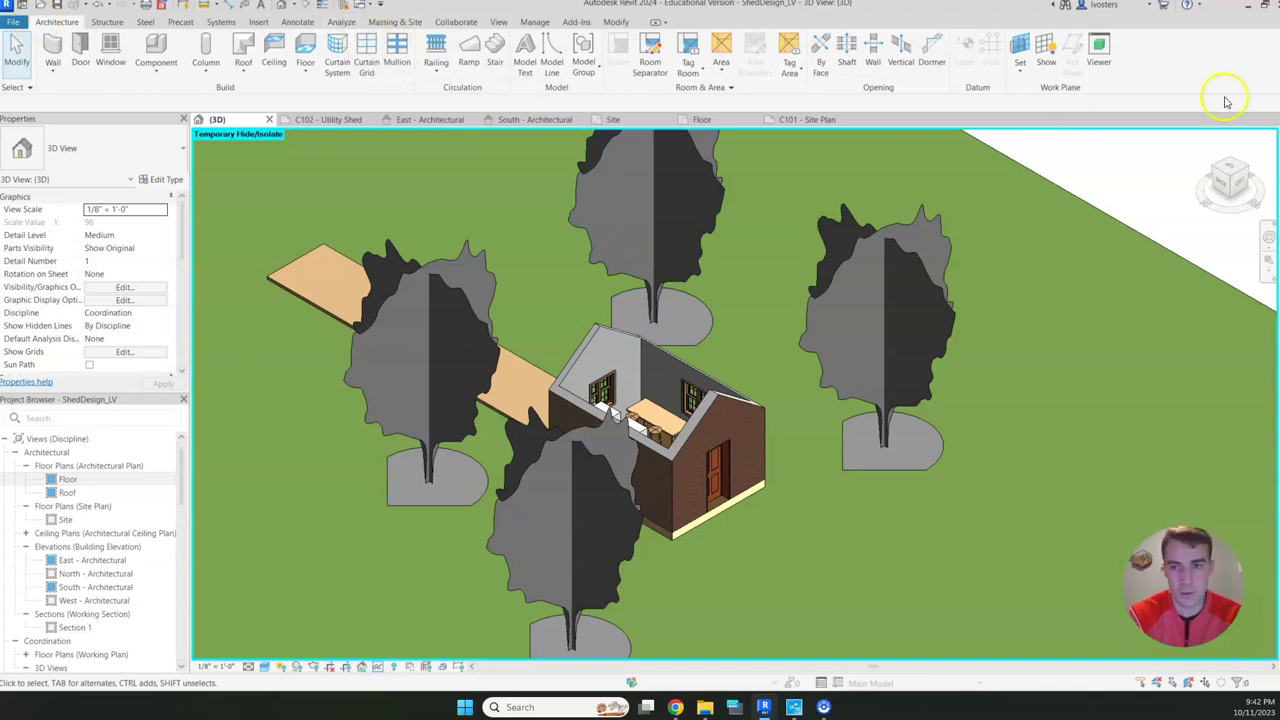